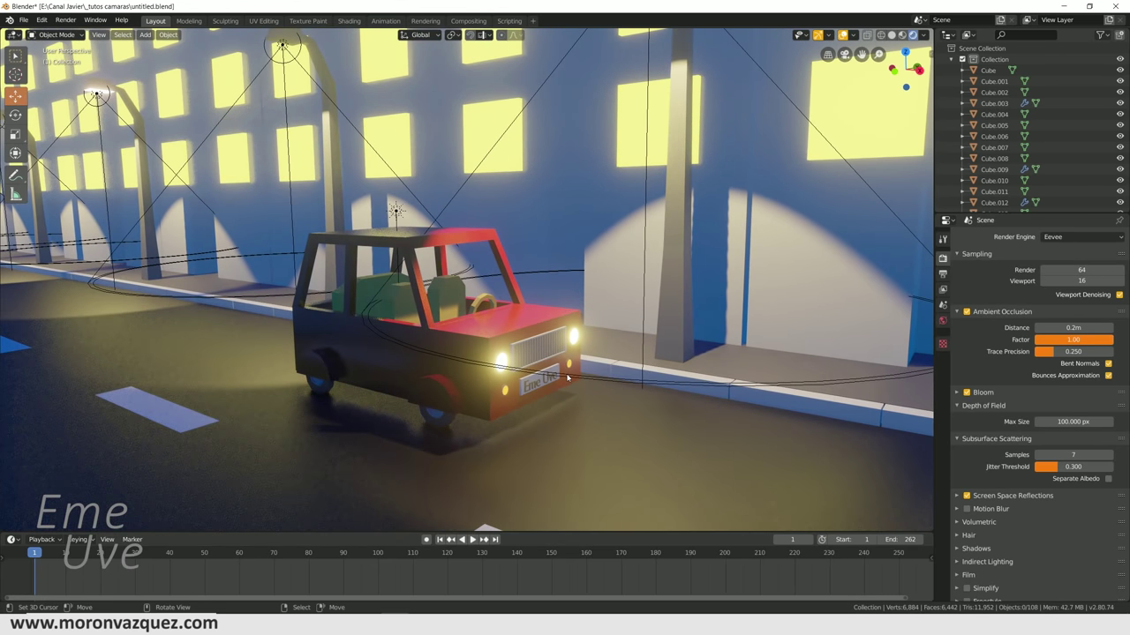
# - Orbit the viewport around the night-street scene with the red car and streetlamps
pyautogui.moveTo(568, 378)
pyautogui.mouseDown(button='middle')
pyautogui.moveTo(547, 389)
pyautogui.moveTo(622, 393)
pyautogui.moveTo(559, 374)
pyautogui.mouseUp(button='middle')
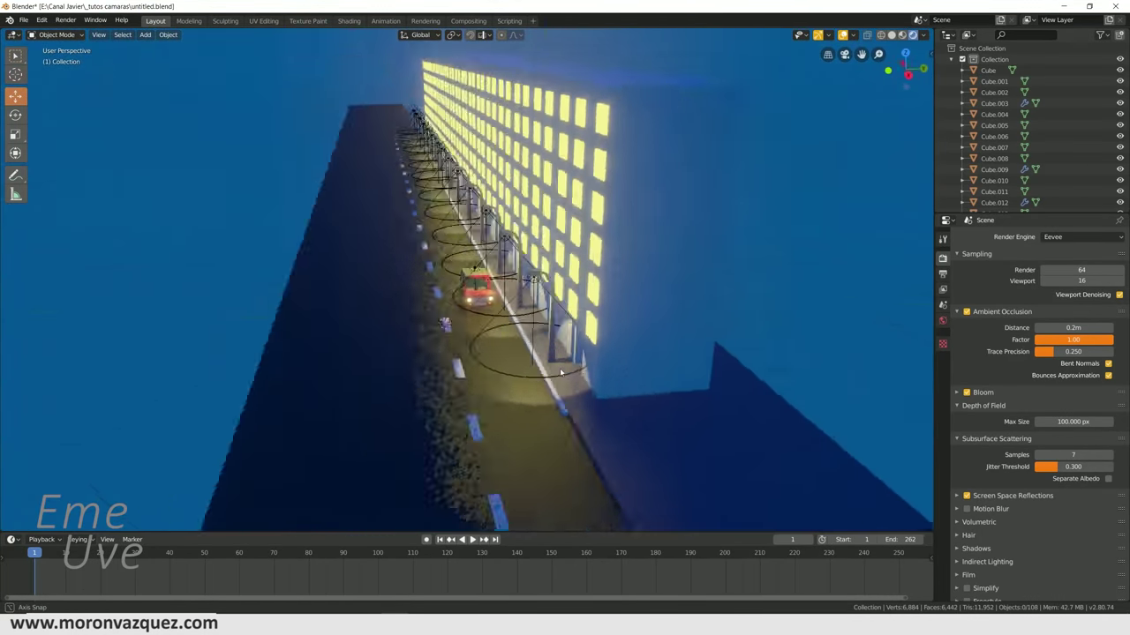
# - Orbit and zoom in close to the front of the red car
pyautogui.moveTo(559, 373)
pyautogui.mouseDown(button='middle')
pyautogui.moveTo(664, 387)
pyautogui.moveTo(578, 327)
pyautogui.moveTo(551, 380)
pyautogui.moveTo(576, 410)
pyautogui.moveTo(574, 379)
pyautogui.mouseUp(button='middle')
pyautogui.scroll(5, 578, 326)
pyautogui.scroll(3, 578, 327)
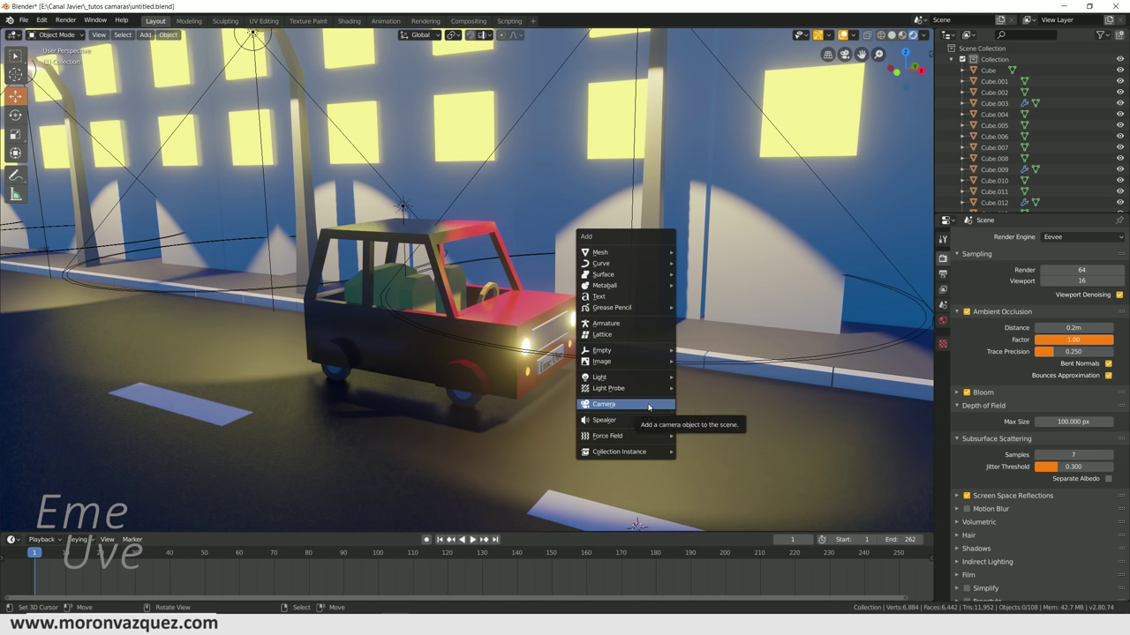
# - Add a camera near the car's front grille and orbit to check its position
pyautogui.click(601, 404)
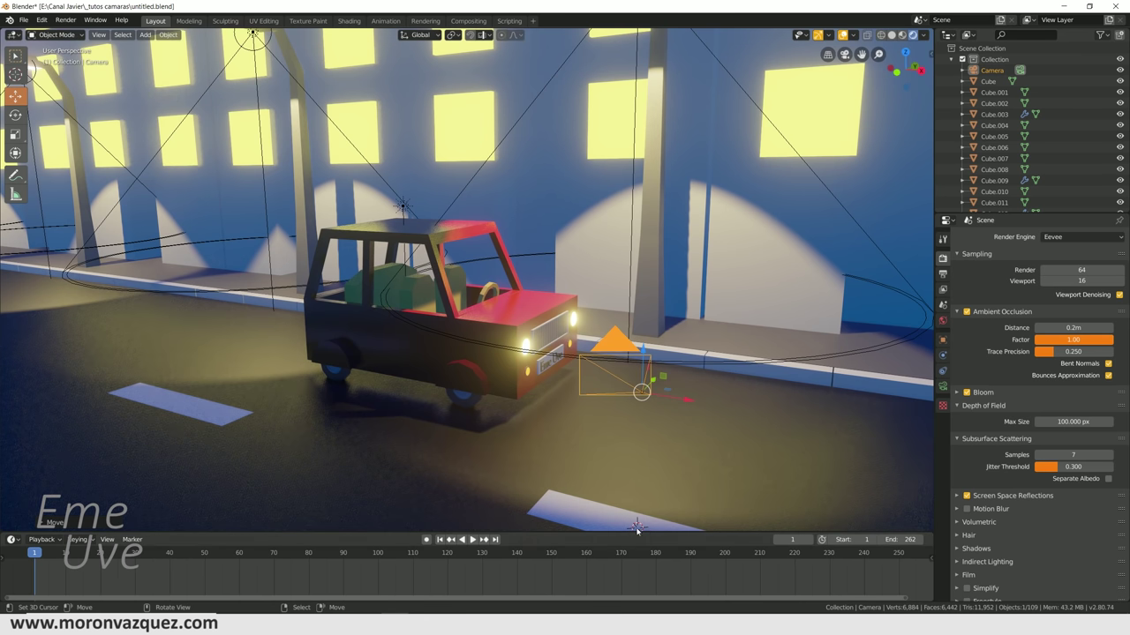
pyautogui.moveTo(707, 461); pyautogui.dragTo(714, 470, button='middle')
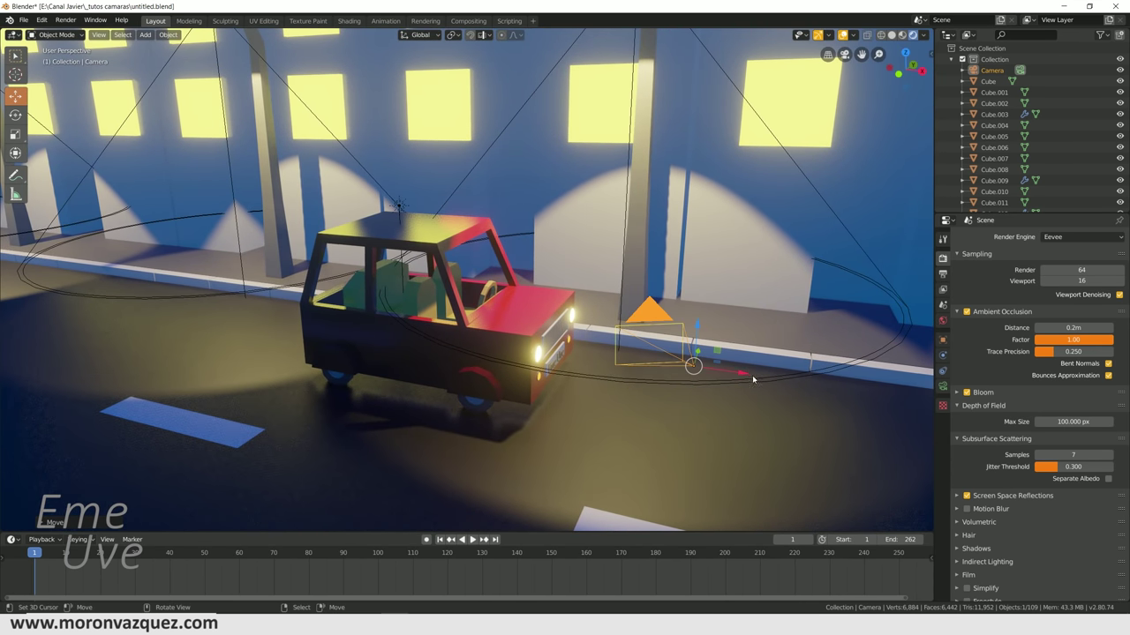
pyautogui.moveTo(753, 379); pyautogui.dragTo(755, 388, button='middle')
# - Look through the new camera and try moving it toward and away from the car
pyautogui.press('KP_0')
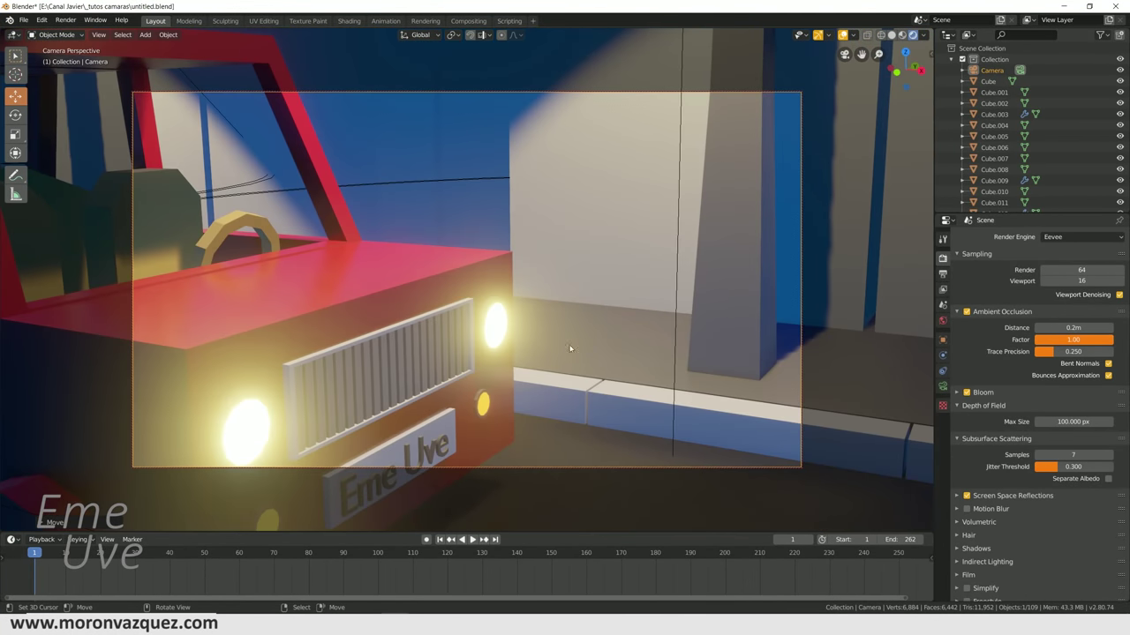
pyautogui.press('g')
pyautogui.press('z')
pyautogui.press('z')
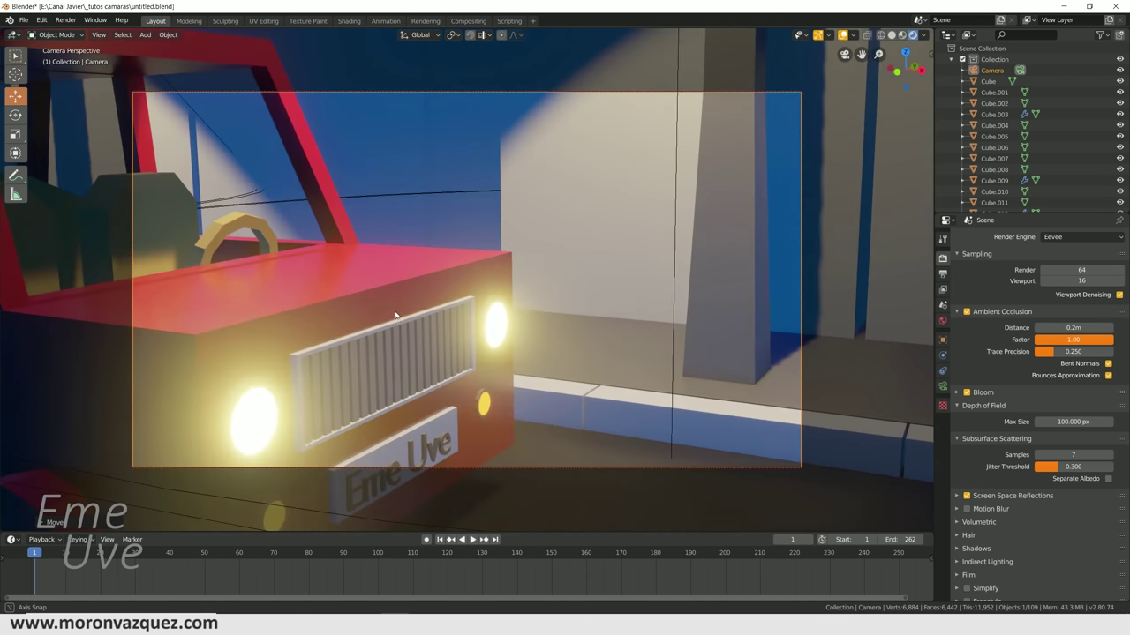
pyautogui.click(402, 292)
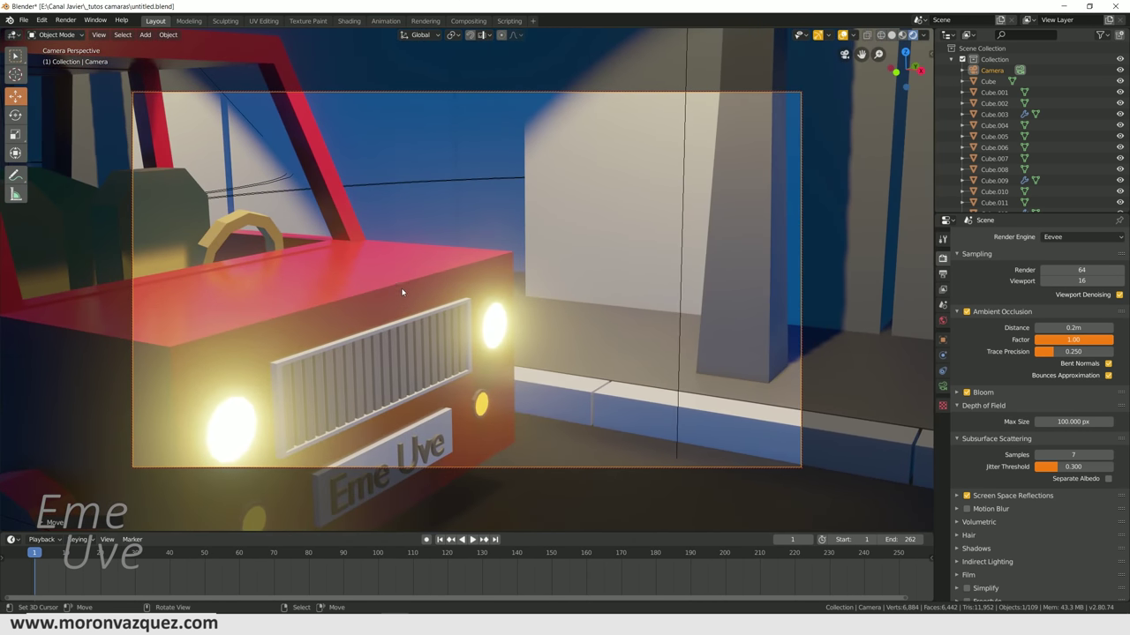
pyautogui.press('n')
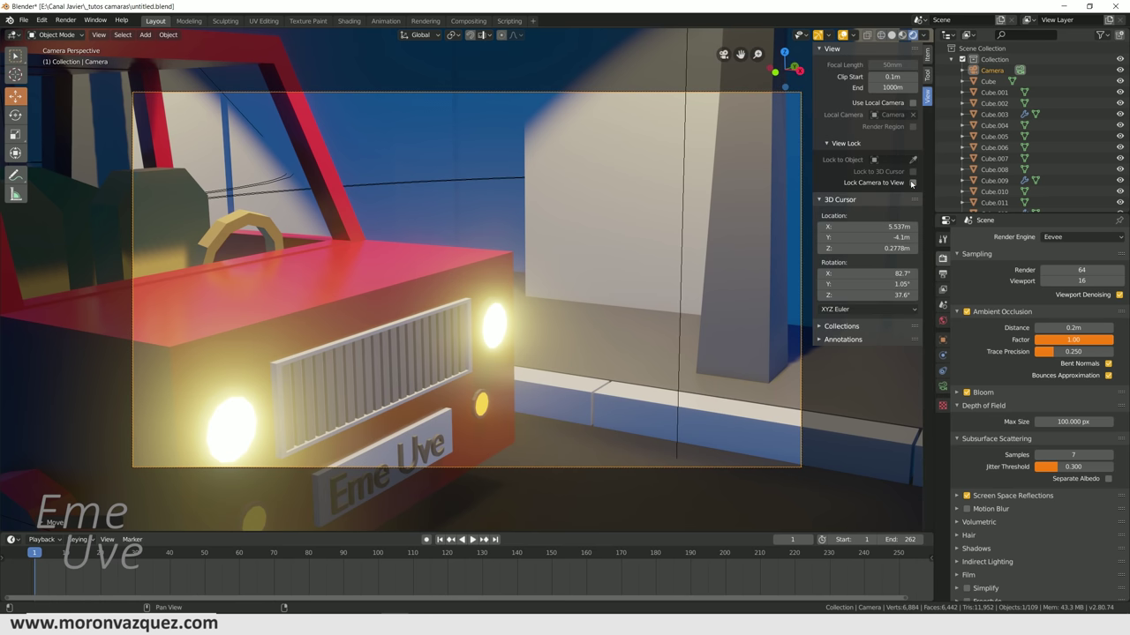
pyautogui.press('n')
# - Orbit the free view around the car and camera to a higher angle
pyautogui.moveTo(376, 343)
pyautogui.mouseDown(button='middle')
pyautogui.moveTo(443, 329)
pyautogui.moveTo(476, 344)
pyautogui.moveTo(487, 367)
pyautogui.mouseUp(button='middle')
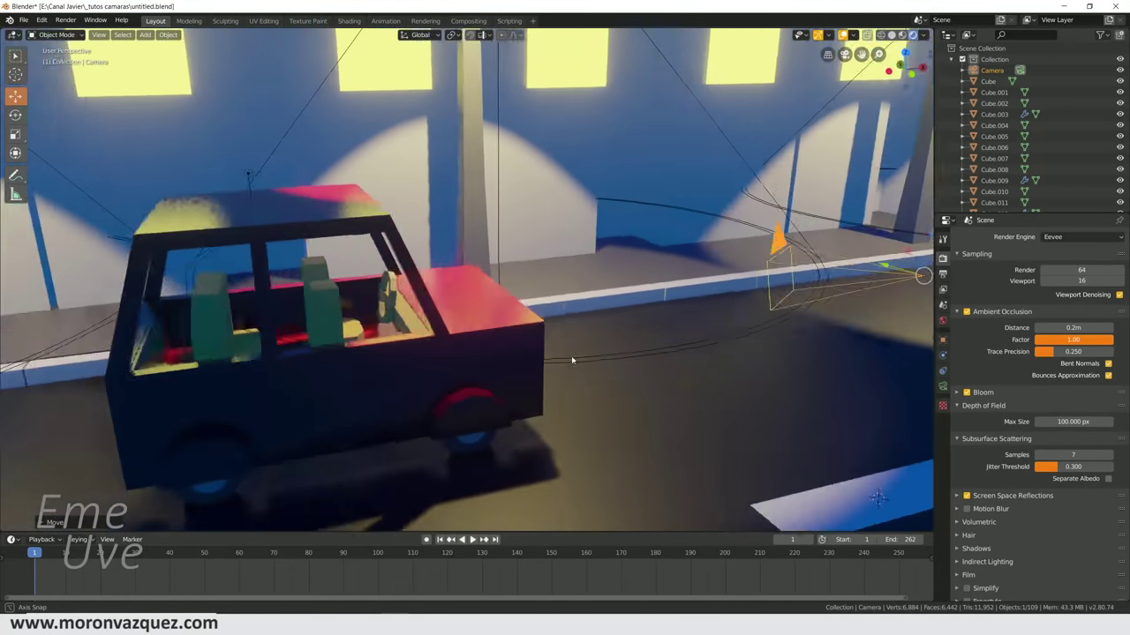
pyautogui.moveTo(487, 366)
pyautogui.mouseDown(button='middle')
pyautogui.moveTo(605, 358)
pyautogui.moveTo(532, 364)
pyautogui.mouseUp(button='middle')
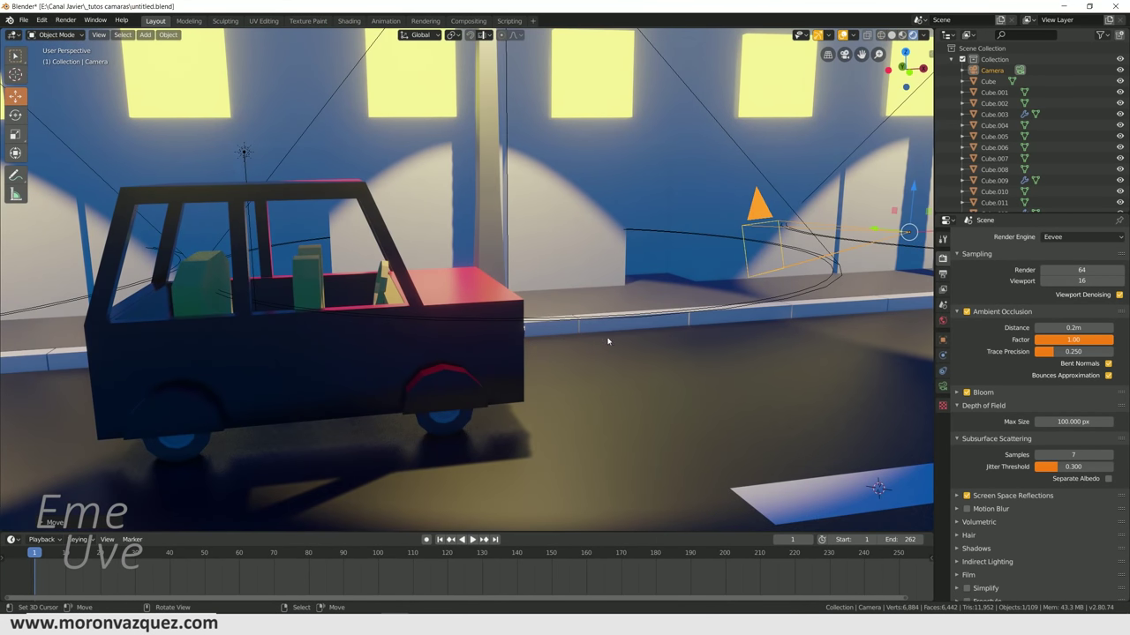
pyautogui.press('KP_0')
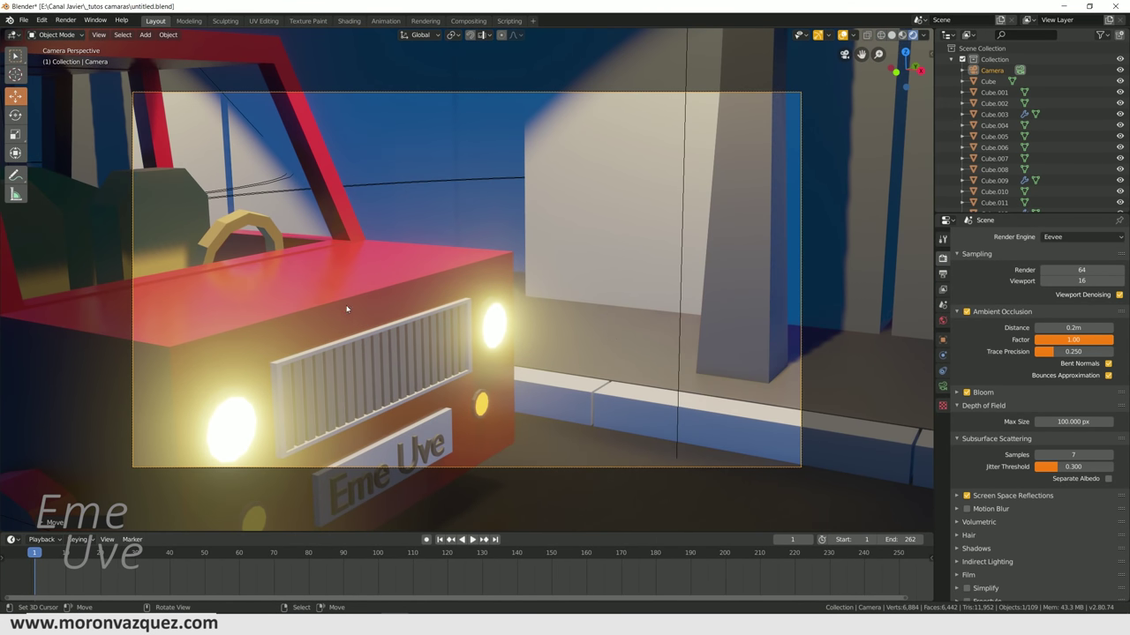
pyautogui.press('KP_0')
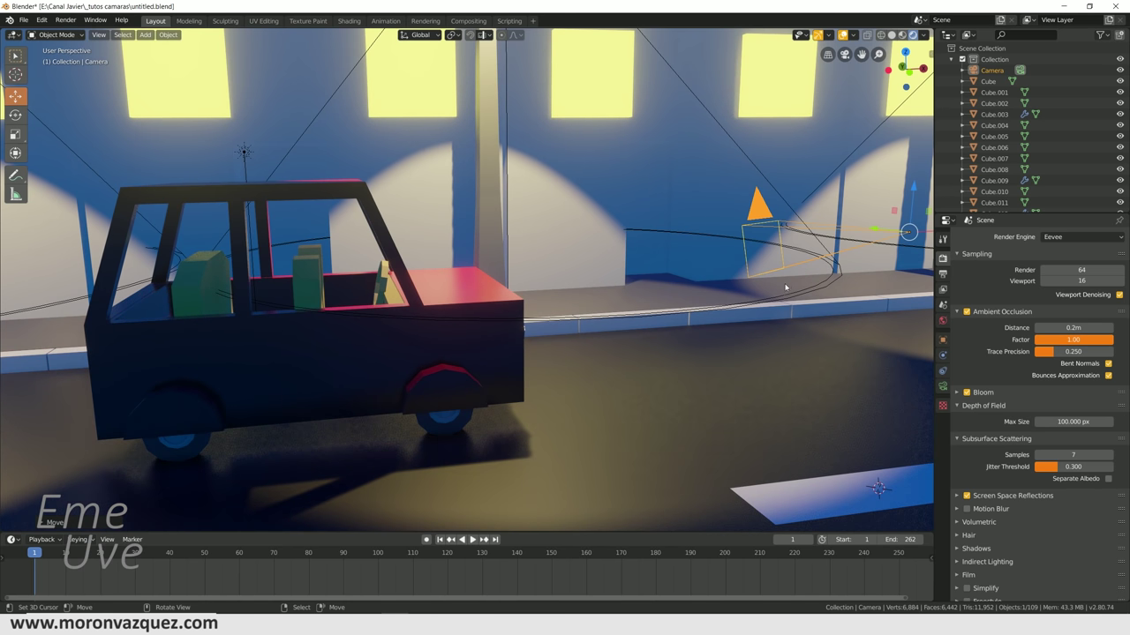
pyautogui.moveTo(756, 300); pyautogui.dragTo(788, 272, button='middle')
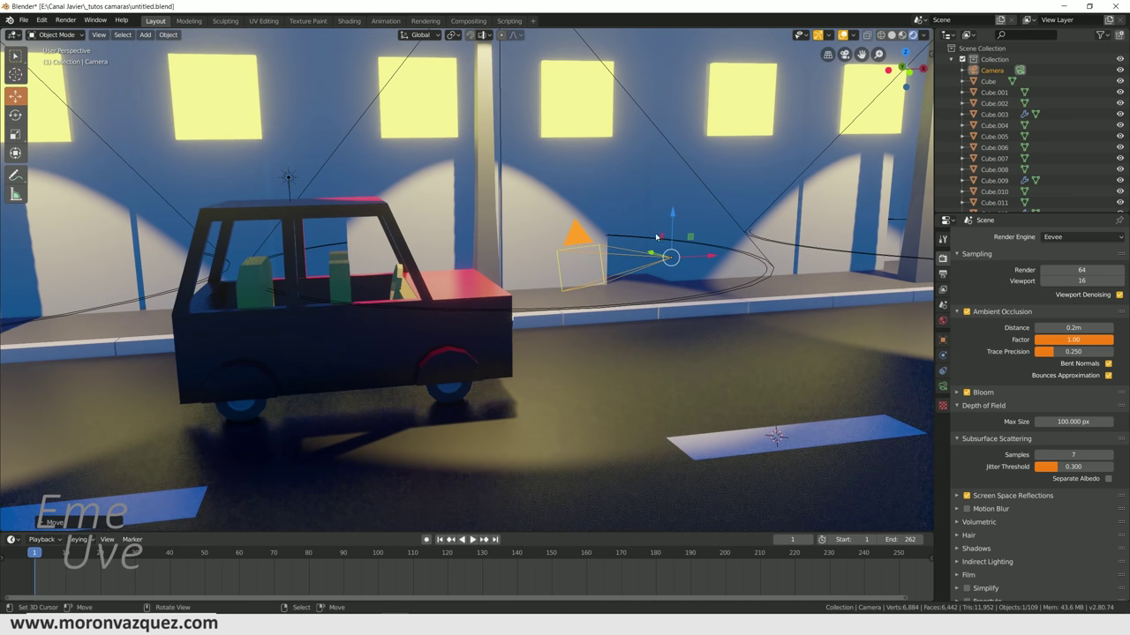
pyautogui.moveTo(652, 277)
pyautogui.mouseDown(button='middle')
pyautogui.moveTo(680, 358)
pyautogui.moveTo(691, 353)
pyautogui.moveTo(921, 471)
pyautogui.mouseUp(button='middle')
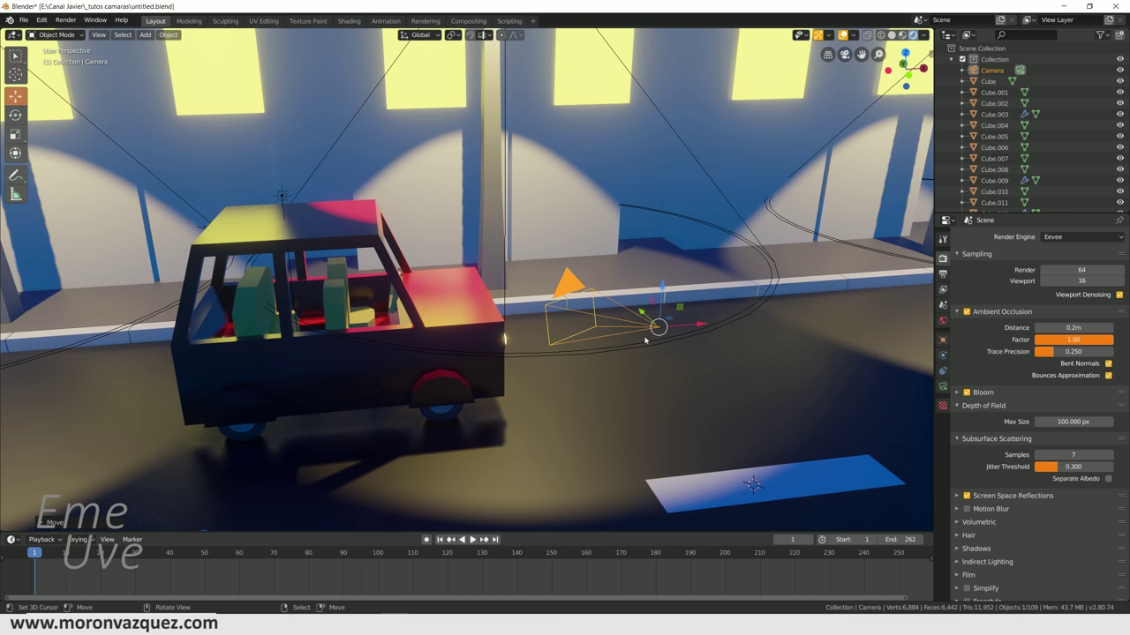
# - Lock the camera to the view, swing it to a raised front three-quarter shot, then unlock it
pyautogui.press('KP_0')
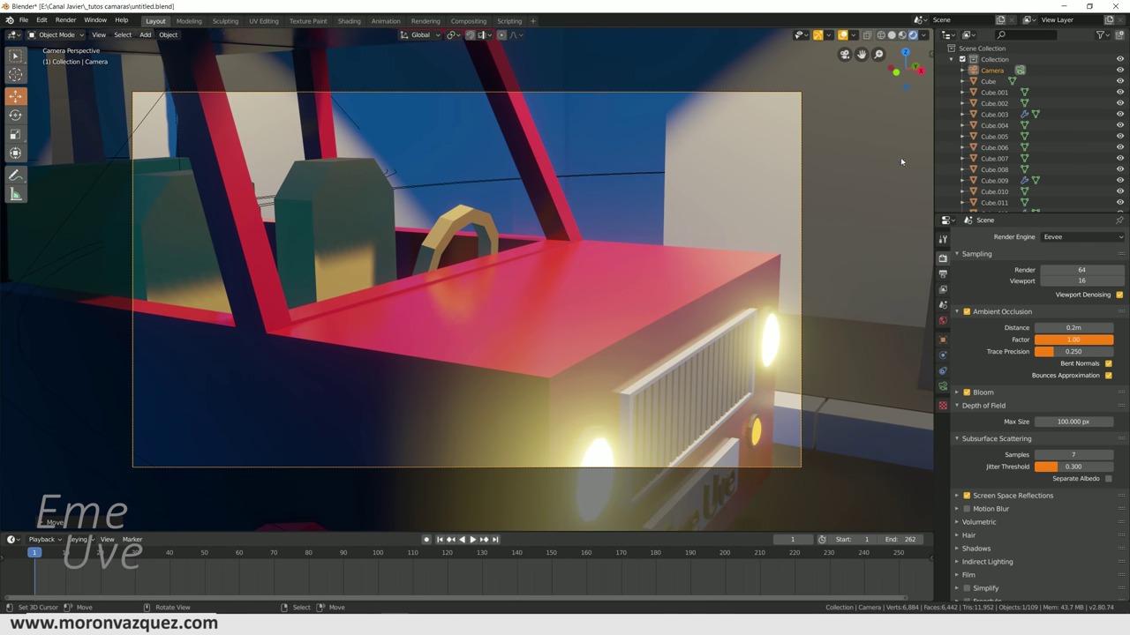
pyautogui.press('n')
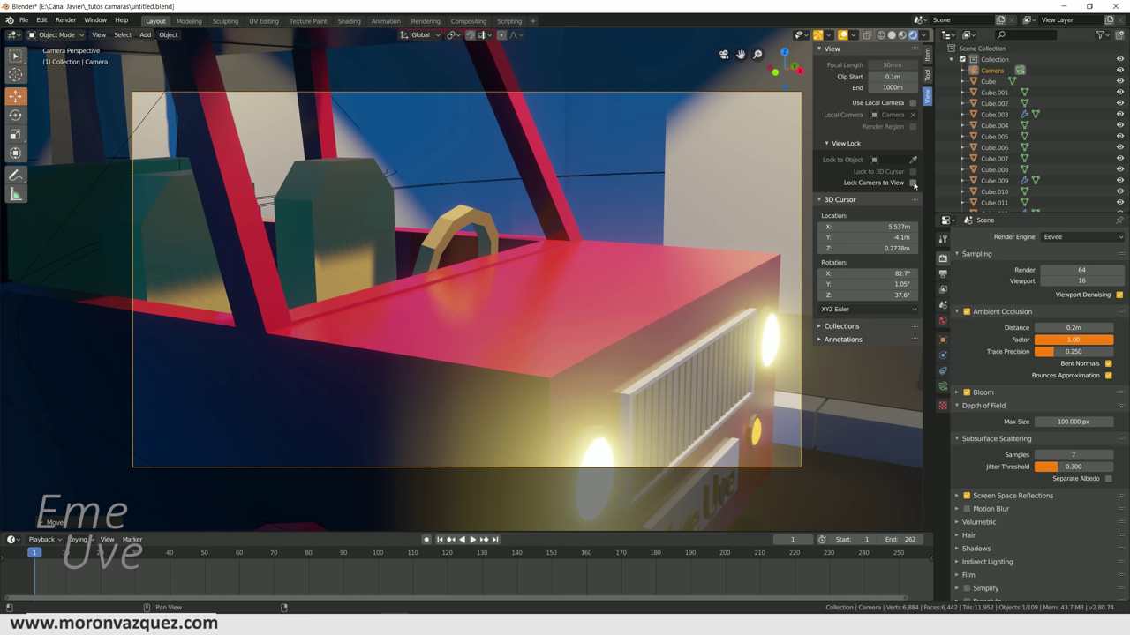
pyautogui.moveTo(724, 222)
pyautogui.mouseDown(button='middle')
pyautogui.moveTo(568, 259)
pyautogui.moveTo(481, 248)
pyautogui.moveTo(444, 265)
pyautogui.moveTo(587, 311)
pyautogui.moveTo(484, 223)
pyautogui.moveTo(532, 217)
pyautogui.mouseUp(button='middle')
pyautogui.scroll(-5, 533, 217)
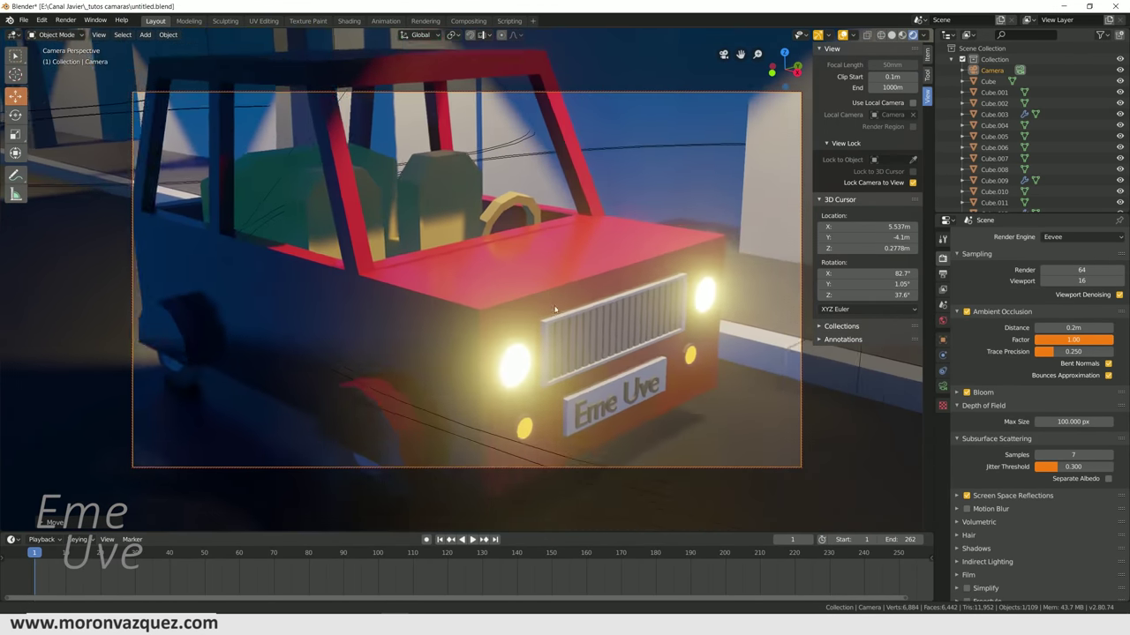
pyautogui.moveTo(555, 310)
pyautogui.mouseDown(button='middle')
pyautogui.moveTo(603, 404)
pyautogui.moveTo(585, 325)
pyautogui.moveTo(587, 347)
pyautogui.moveTo(551, 326)
pyautogui.moveTo(609, 310)
pyautogui.mouseUp(button='middle')
pyautogui.scroll(3, 603, 404)
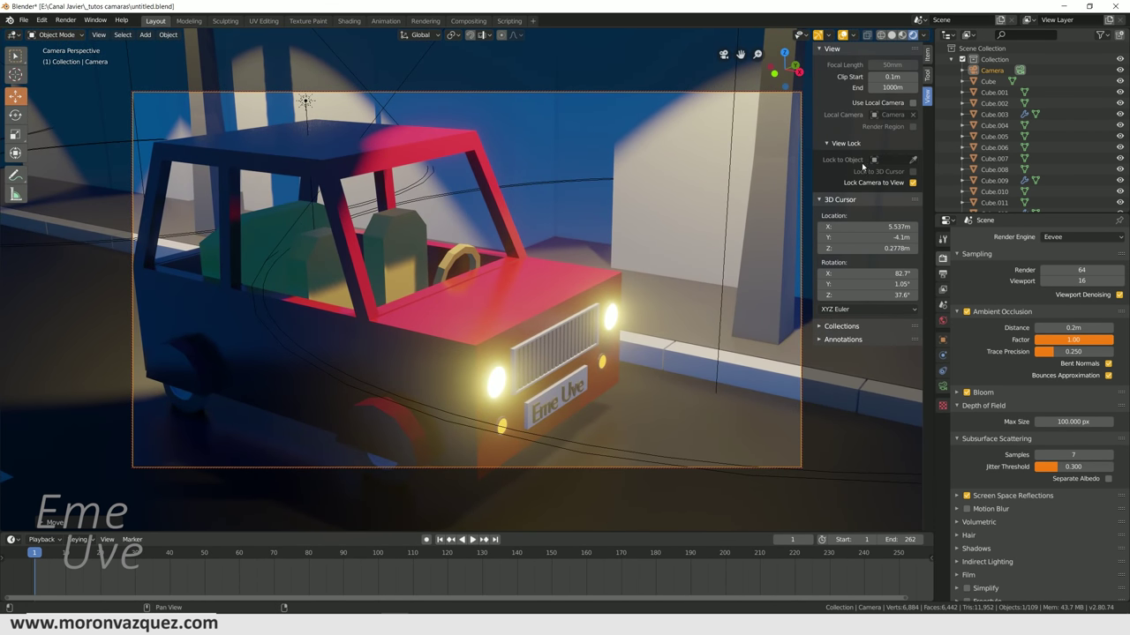
pyautogui.click(913, 181)
pyautogui.moveTo(635, 256)
pyautogui.mouseDown(button='middle')
pyautogui.moveTo(609, 259)
pyautogui.moveTo(693, 267)
pyautogui.moveTo(558, 229)
pyautogui.moveTo(592, 245)
pyautogui.moveTo(540, 238)
pyautogui.moveTo(560, 256)
pyautogui.moveTo(618, 252)
pyautogui.moveTo(593, 301)
pyautogui.moveTo(564, 293)
pyautogui.mouseUp(button='middle')
# - Align the camera to the current view with Ctrl+Alt+Numpad 0 and nudge its framing up-left
pyautogui.press('KP_0')
pyautogui.press('ctrl')
pyautogui.press('ctrl+alt+KP_0')
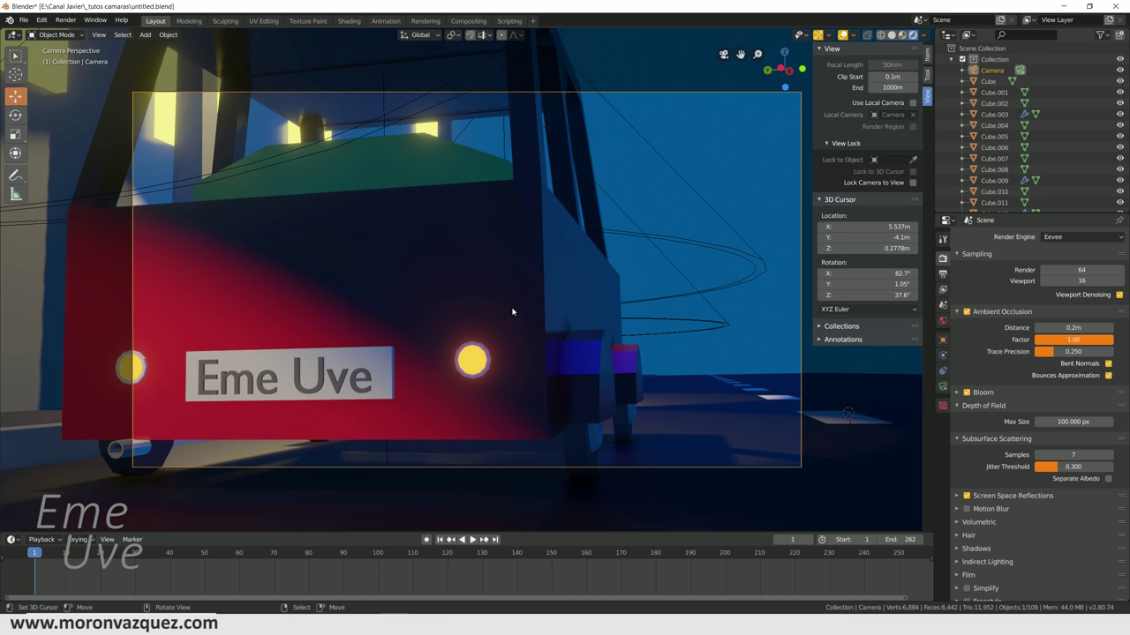
pyautogui.scroll(-2, 560, 283)
pyautogui.scroll(-1, 559, 283)
pyautogui.scroll(3, 561, 283)
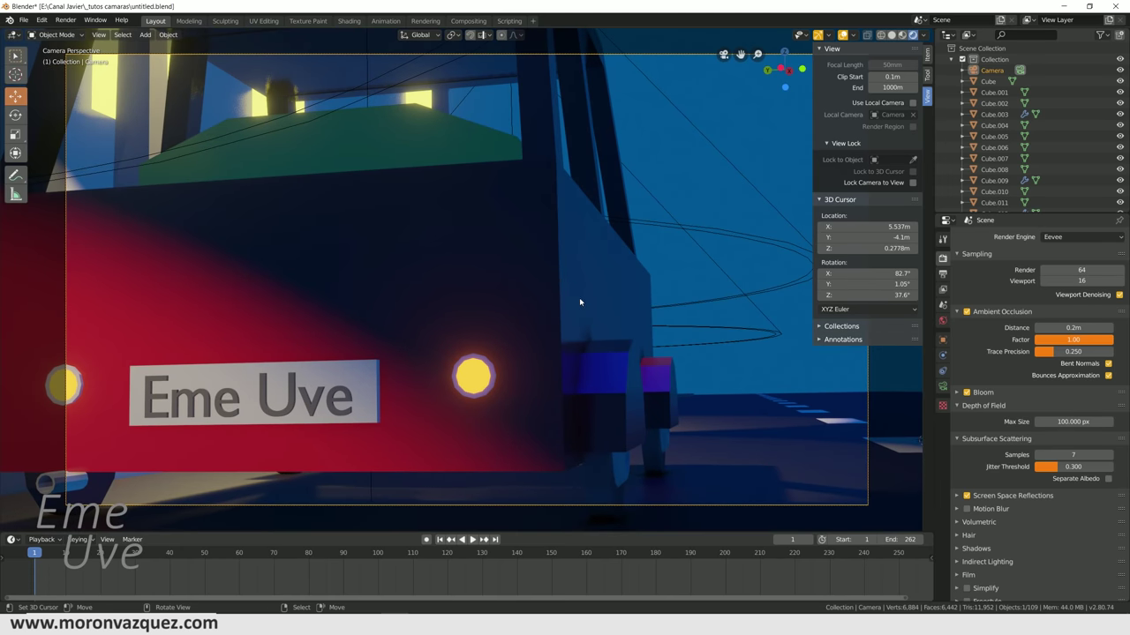
pyautogui.keyDown('shift'); pyautogui.moveTo(582, 325); pyautogui.dragTo(591, 333, button='middle'); pyautogui.keyUp('shift')
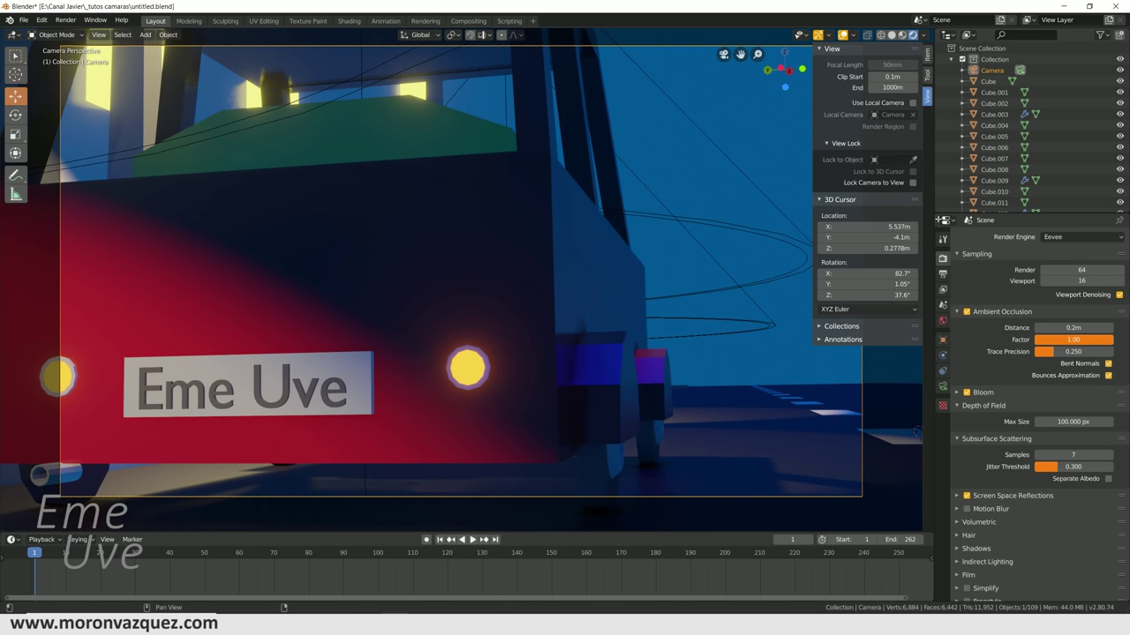
# - Re-lock the camera to the view and reframe a wider shot with the car right of centre
pyautogui.click(912, 183)
pyautogui.moveTo(595, 256)
pyautogui.mouseDown(button='middle')
pyautogui.moveTo(476, 263)
pyautogui.moveTo(744, 270)
pyautogui.moveTo(550, 260)
pyautogui.moveTo(556, 270)
pyautogui.mouseUp(button='middle')
pyautogui.scroll(-2, 555, 270)
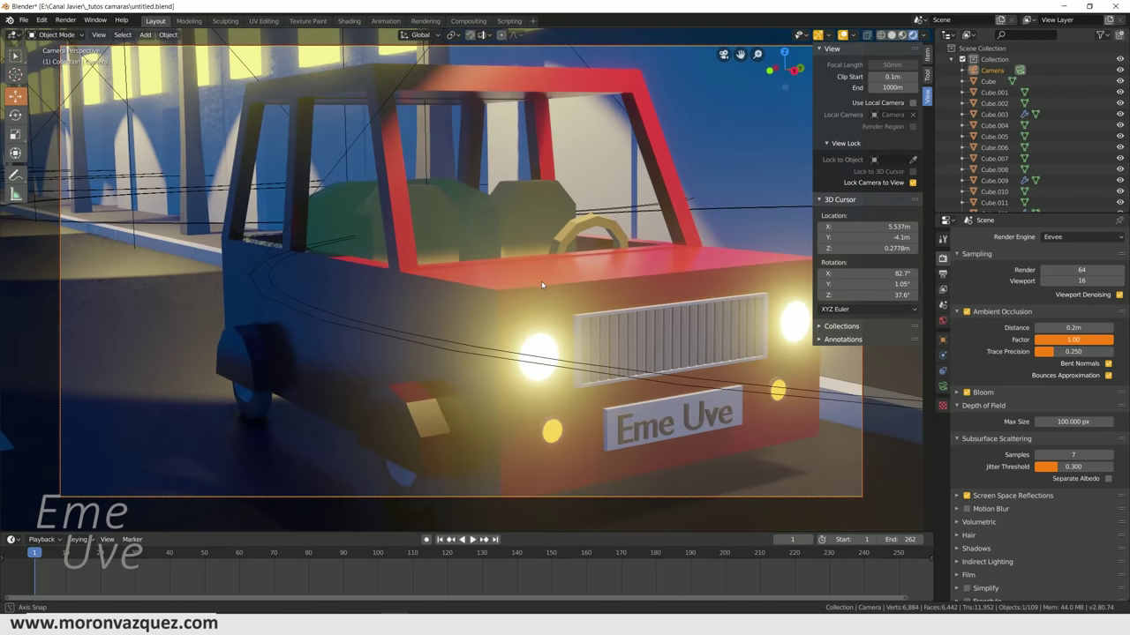
pyautogui.scroll(-2, 552, 283)
pyautogui.scroll(-1, 547, 296)
pyautogui.scroll(-1, 543, 305)
pyautogui.scroll(1, 540, 309)
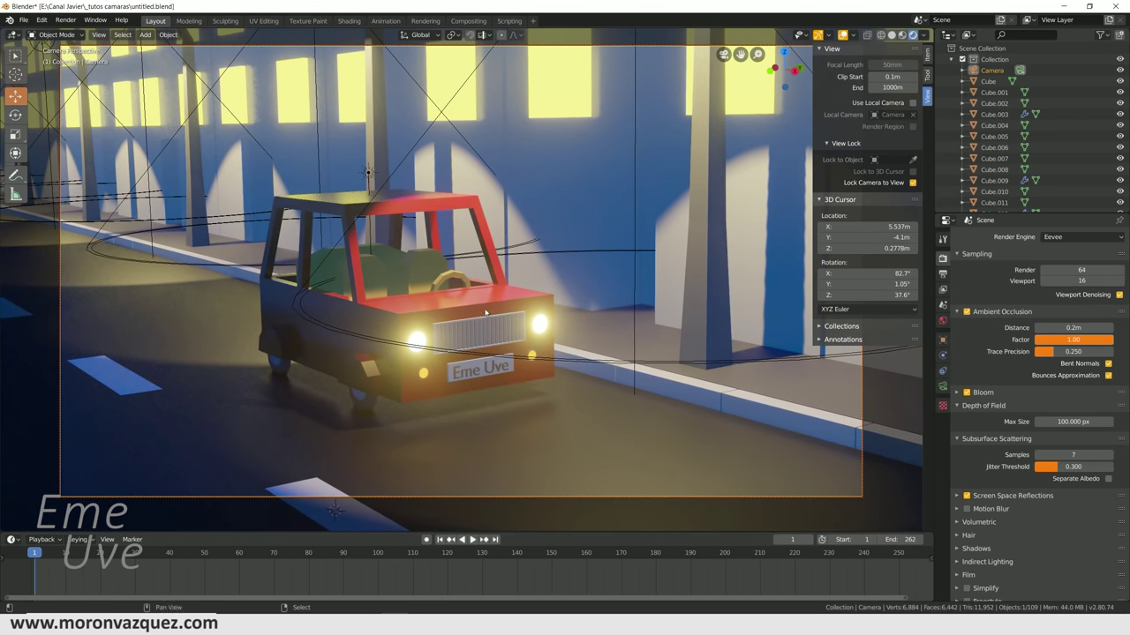
pyautogui.scroll(2, 530, 316)
pyautogui.scroll(-1, 519, 330)
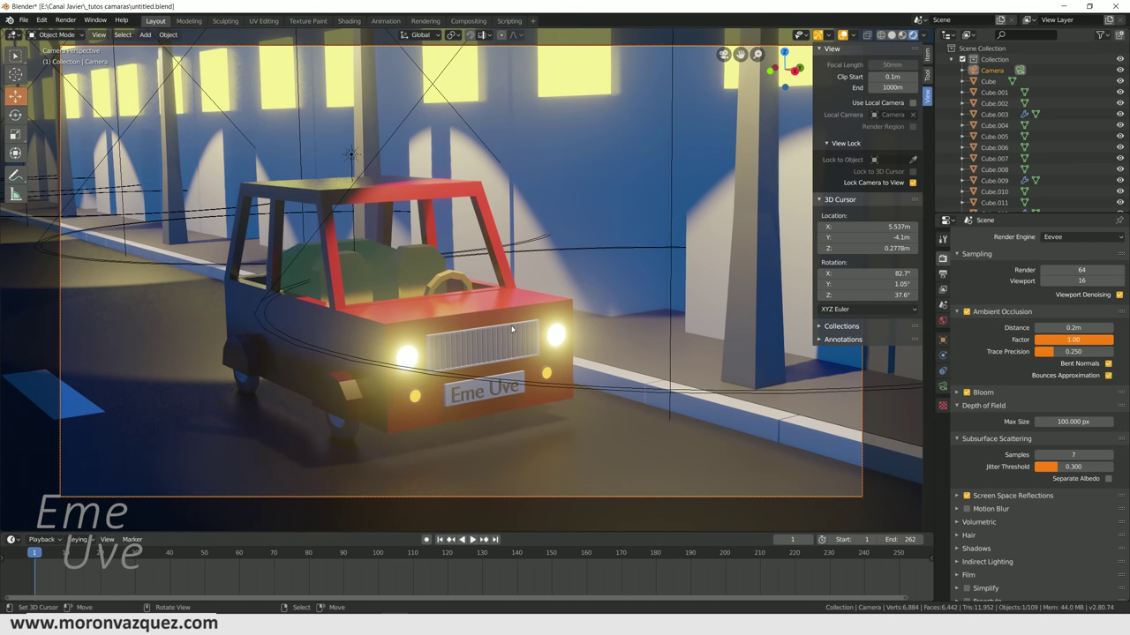
pyautogui.scroll(-1, 525, 327)
pyautogui.scroll(-1, 533, 321)
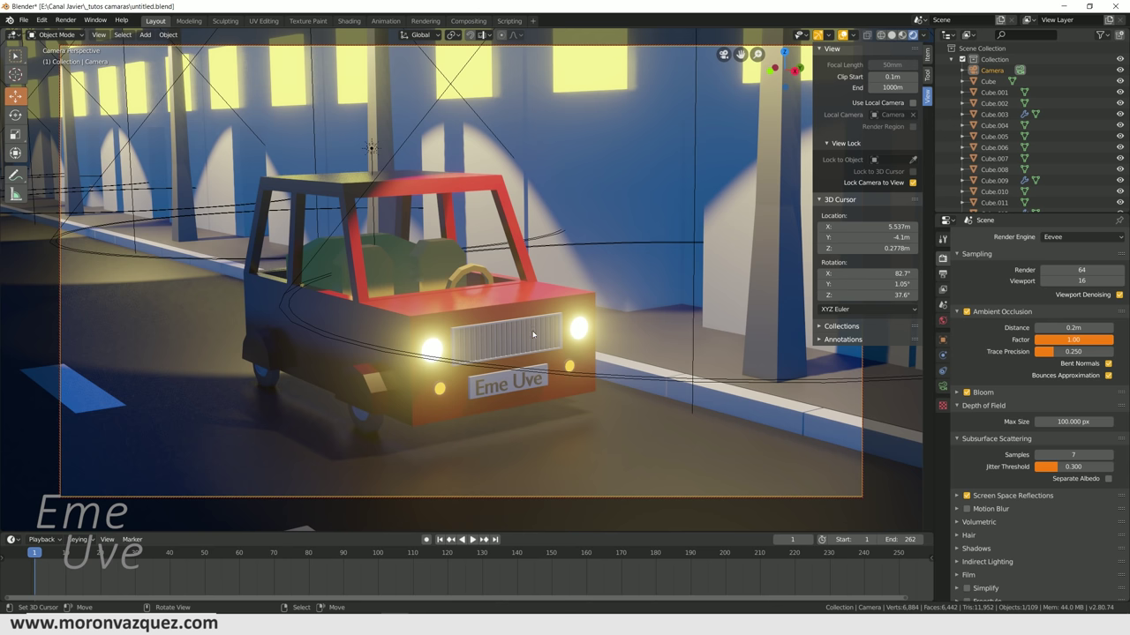
pyautogui.moveTo(535, 384)
pyautogui.mouseDown(button='middle')
pyautogui.moveTo(655, 381)
pyautogui.moveTo(605, 396)
pyautogui.moveTo(347, 399)
pyautogui.moveTo(642, 391)
pyautogui.mouseUp(button='middle')
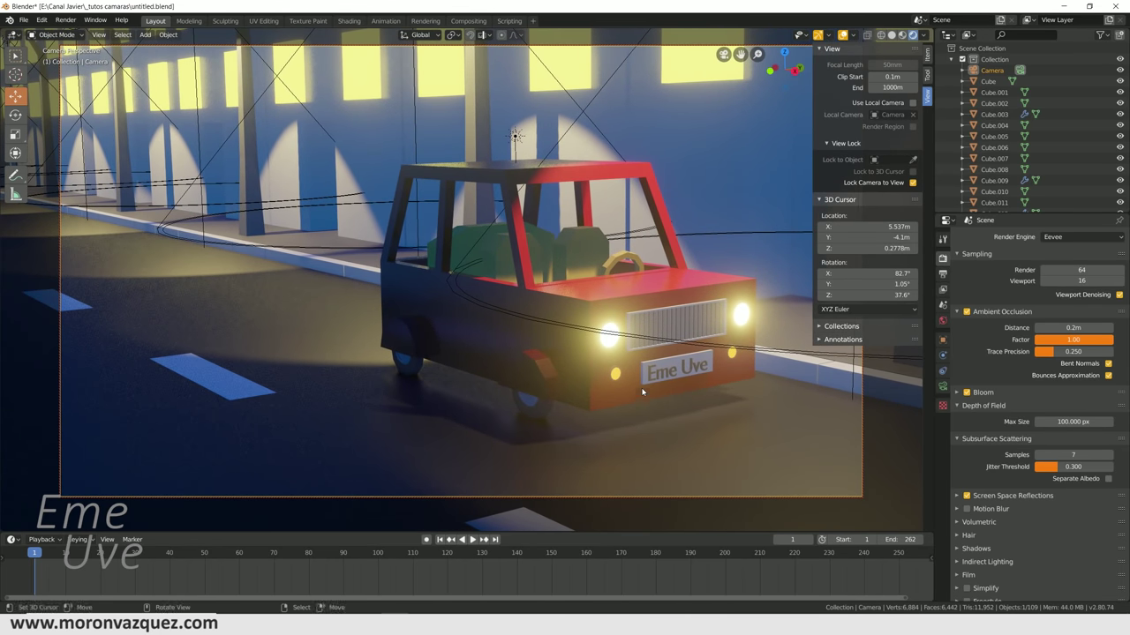
# - Turn on auto keying, remove the stray F_01 marker, and key a closer front-left camera angle
pyautogui.click(428, 540)
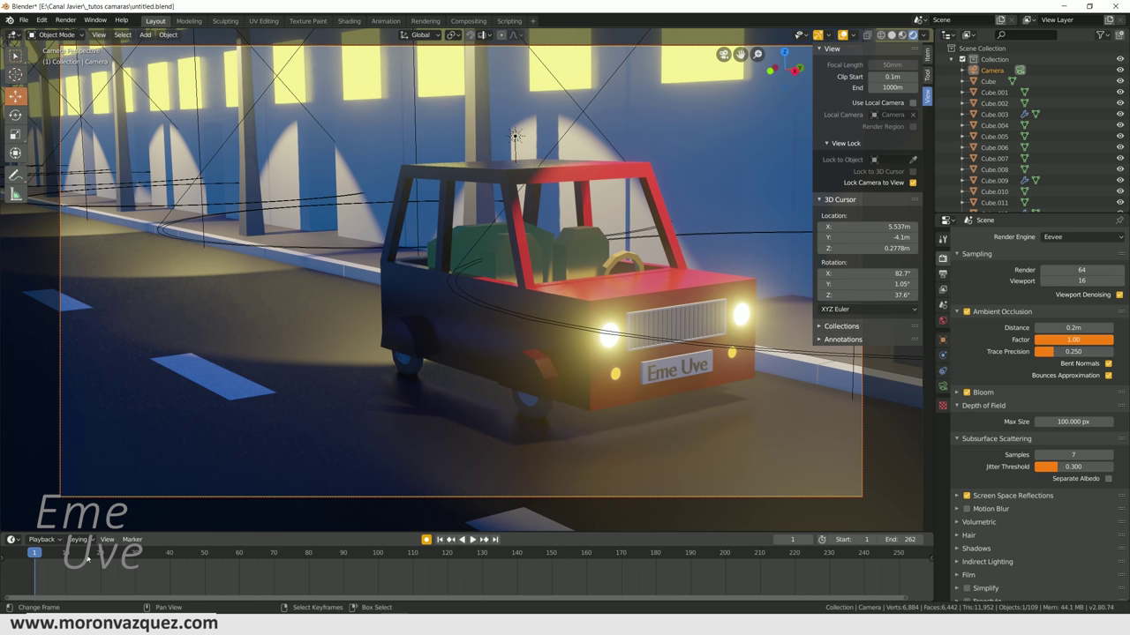
pyautogui.click(426, 540)
pyautogui.hotkey('ctrl', 'b')
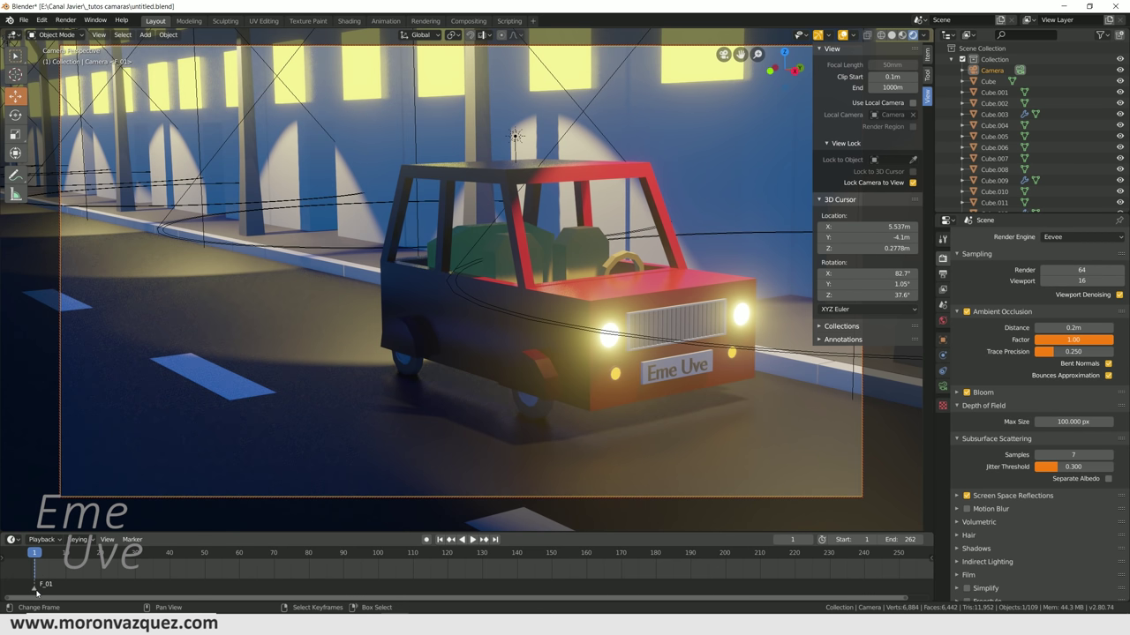
pyautogui.press('x')
pyautogui.click(35, 587)
pyautogui.click(426, 539)
pyautogui.moveTo(467, 511)
pyautogui.mouseDown(button='middle')
pyautogui.moveTo(612, 371)
pyautogui.moveTo(403, 538)
pyautogui.mouseUp(button='middle')
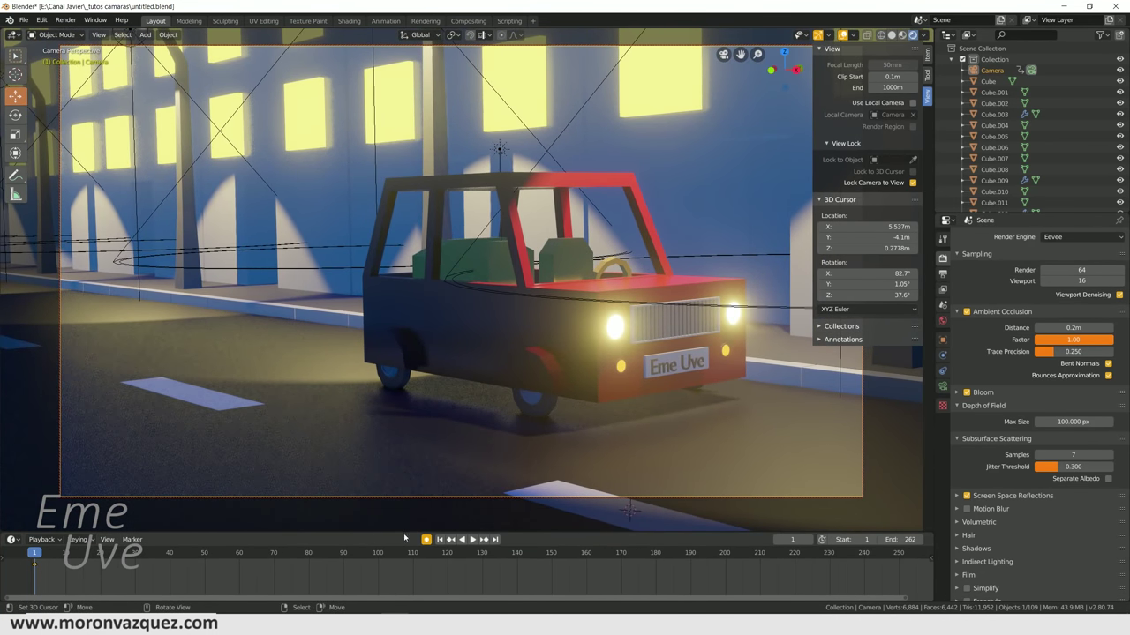
# - Key a closer frontal camera view at frame 70 and preview the move back from frame 1
pyautogui.press('space')
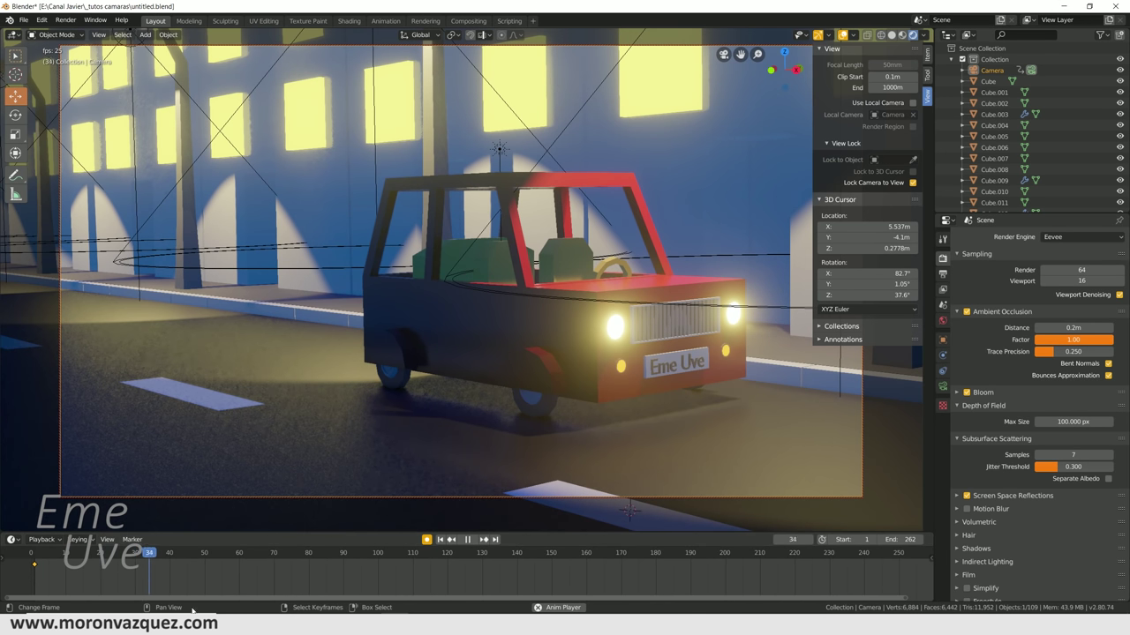
pyautogui.press('space')
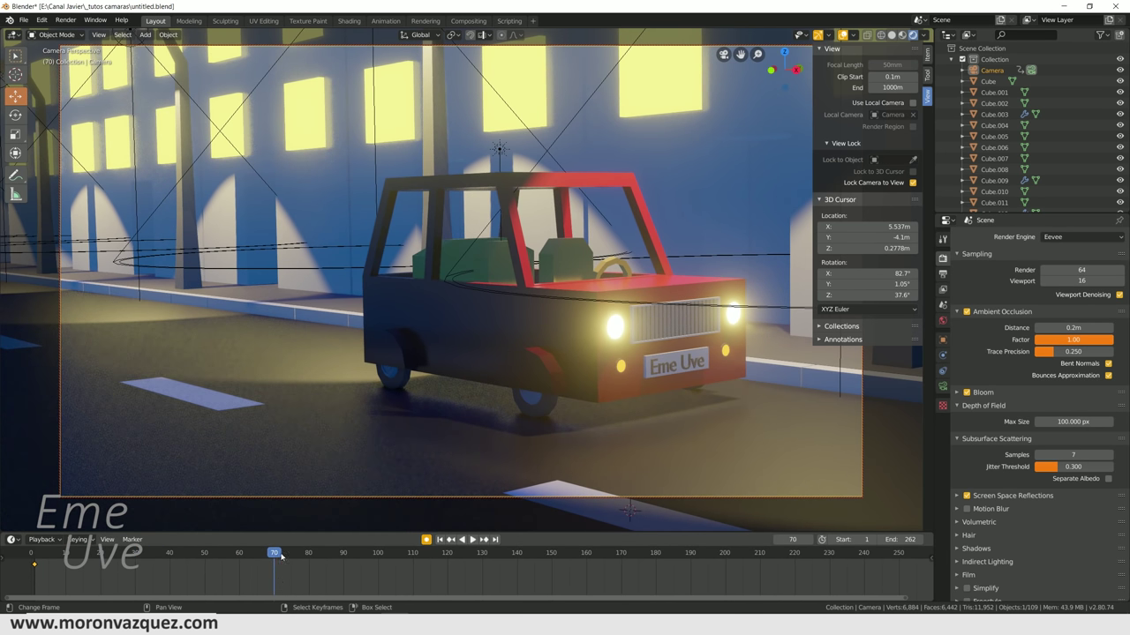
pyautogui.moveTo(609, 391)
pyautogui.mouseDown(button='middle')
pyautogui.moveTo(581, 404)
pyautogui.moveTo(465, 406)
pyautogui.moveTo(440, 437)
pyautogui.mouseUp(button='middle')
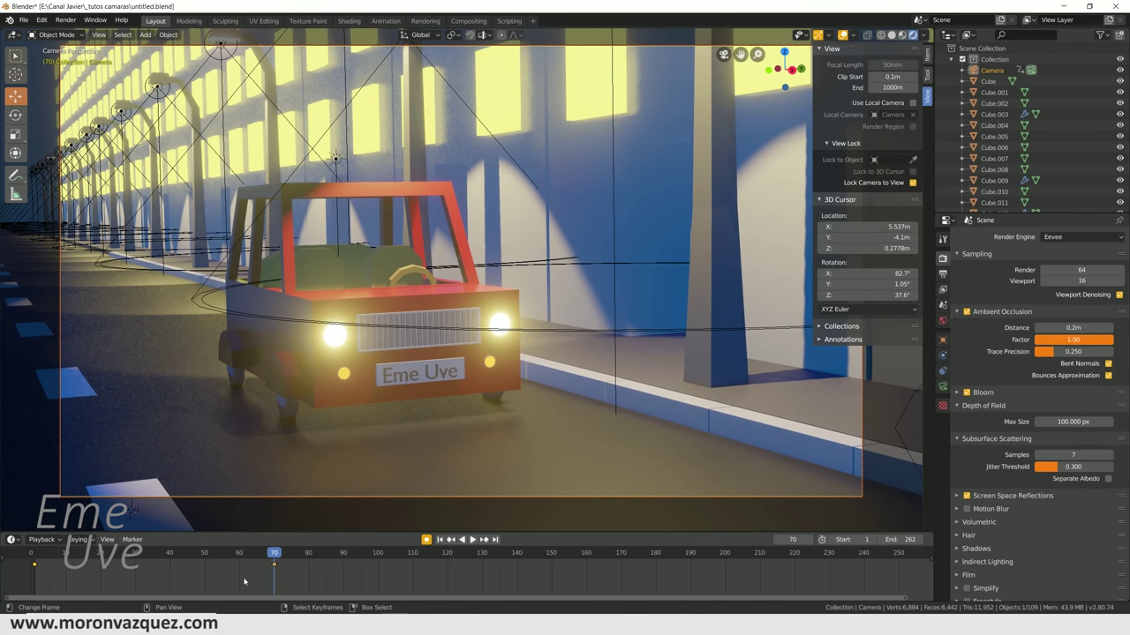
pyautogui.moveTo(274, 552); pyautogui.dragTo(93, 553)
pyautogui.press('space')
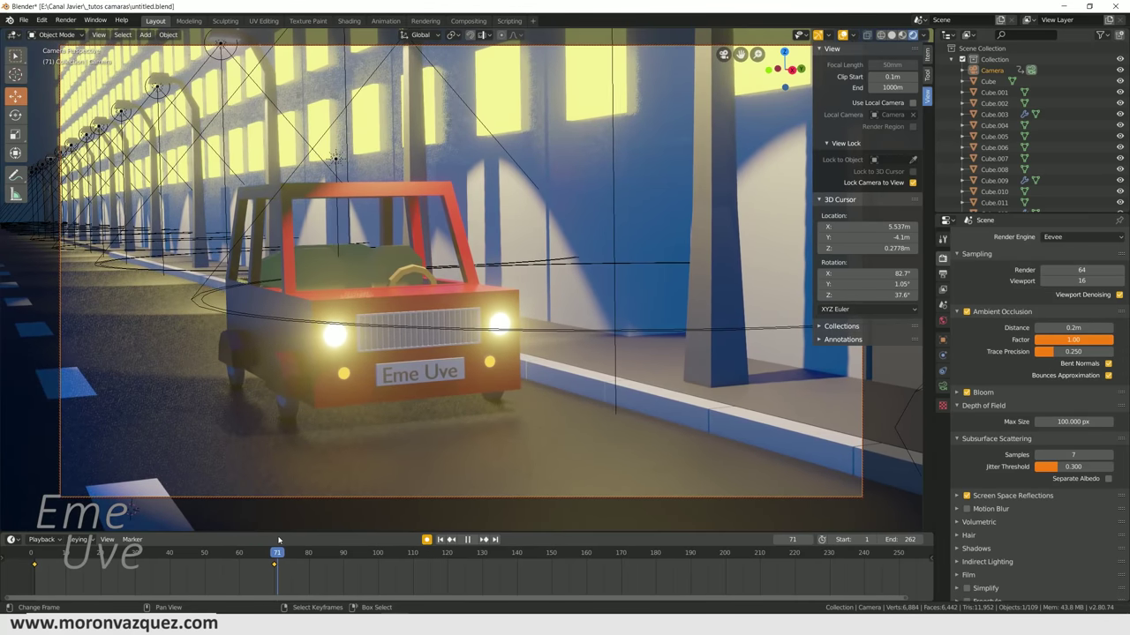
pyautogui.moveTo(213, 545); pyautogui.dragTo(34, 522)
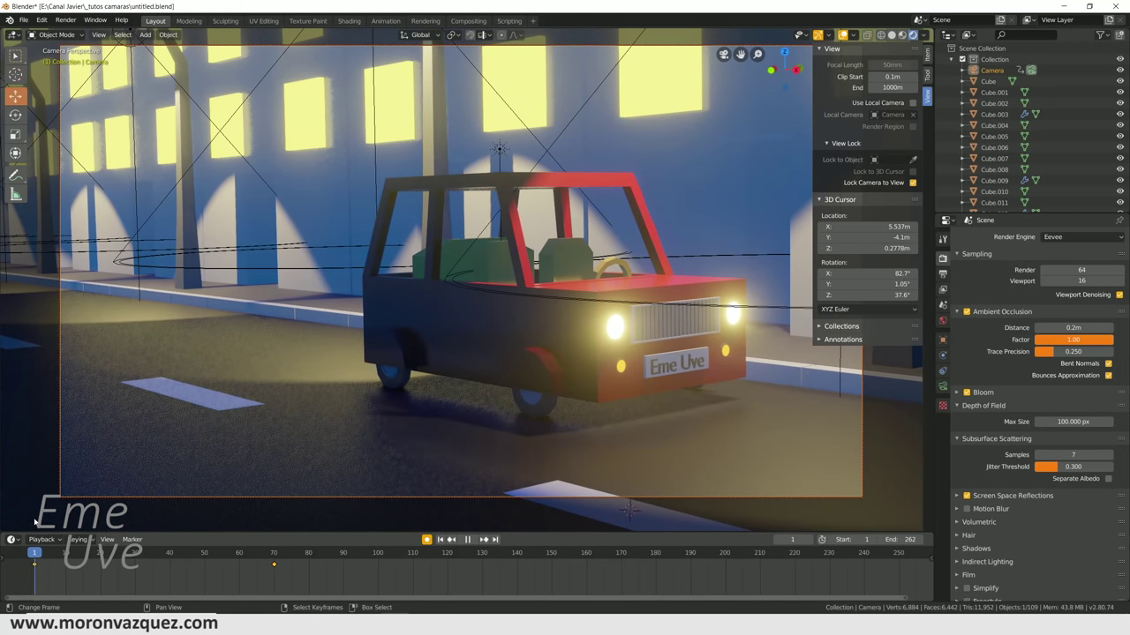
pyautogui.press('space')
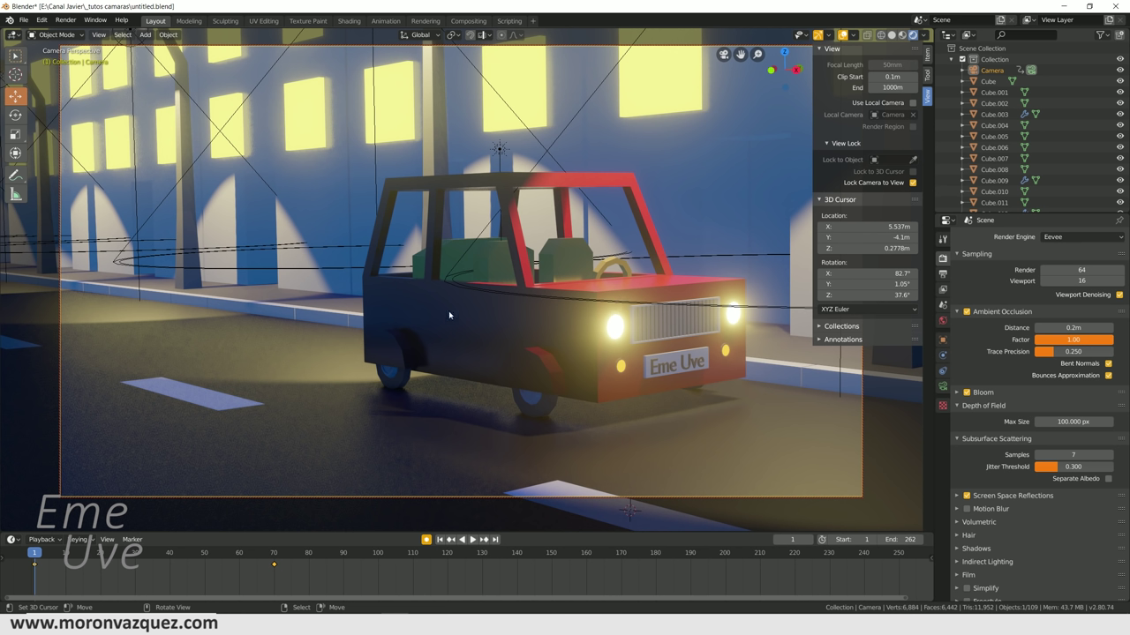
# - In Output Properties, set the frame rate to 60 fps and test playback from the start
pyautogui.click(943, 275)
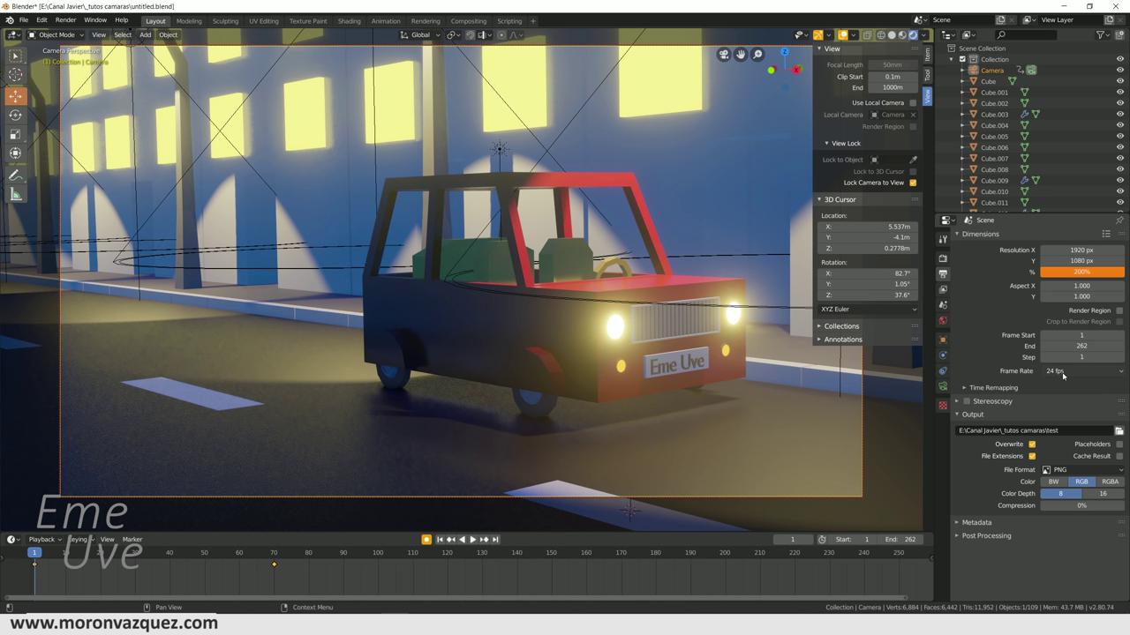
pyautogui.click(1060, 372)
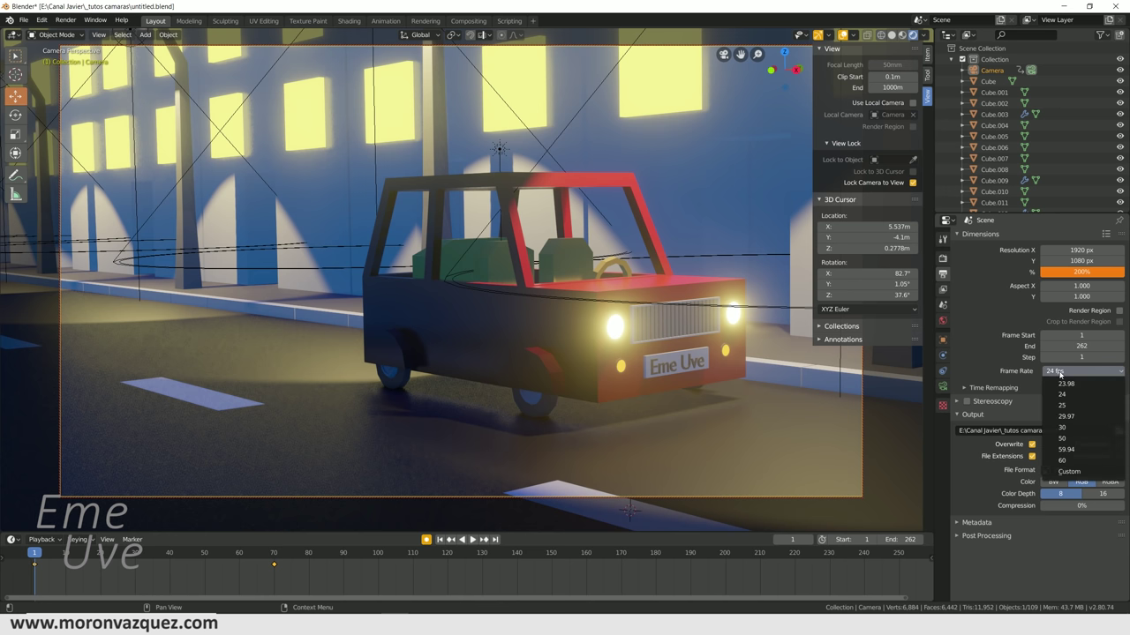
pyautogui.click(1067, 462)
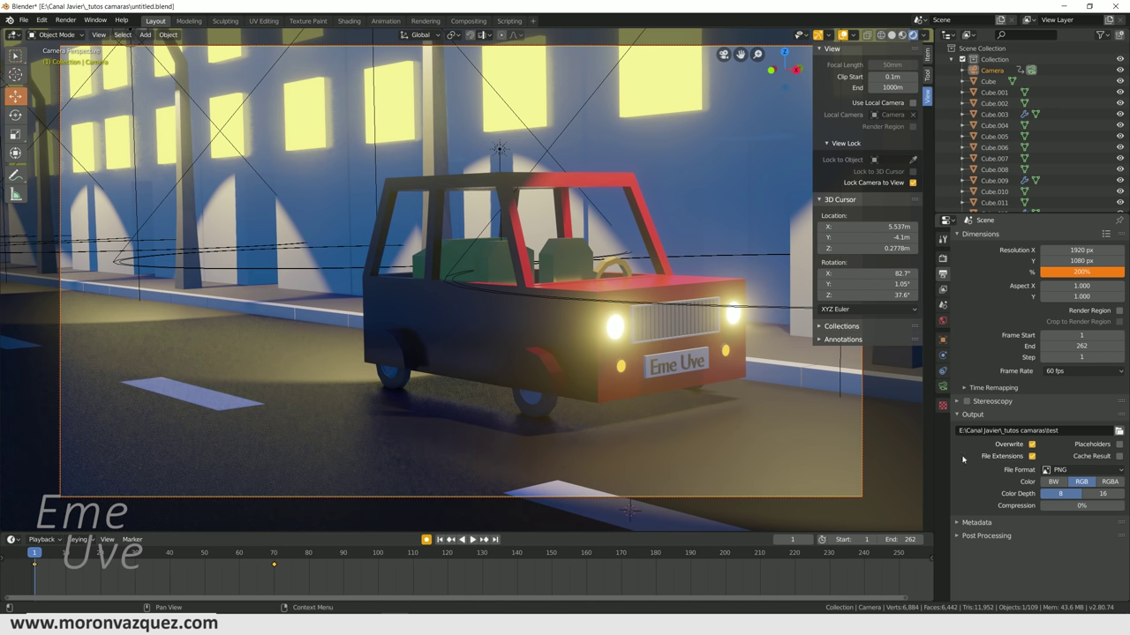
pyautogui.press('space')
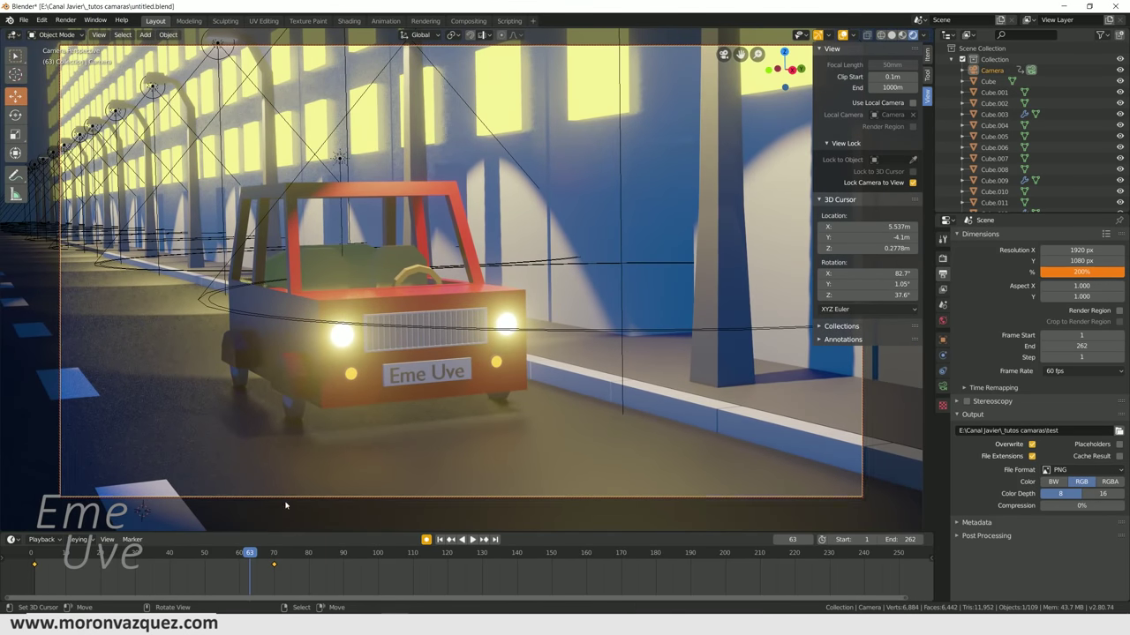
pyautogui.click(15, 552)
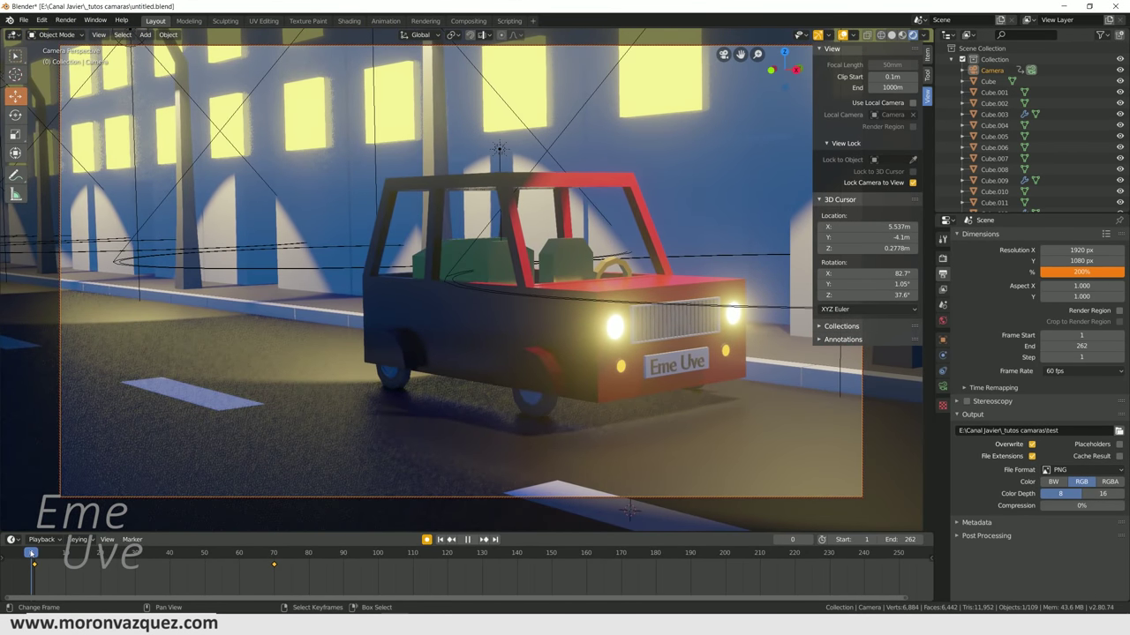
pyautogui.press('space')
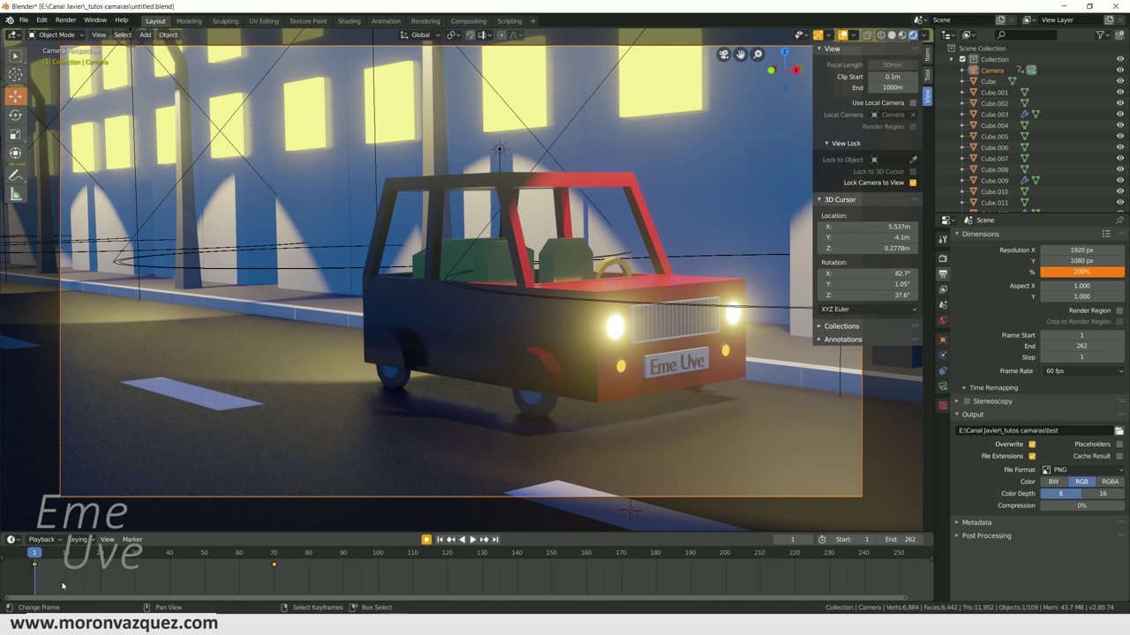
# - Set the frame rate back to 24 fps and play the animation again
pyautogui.click(273, 564)
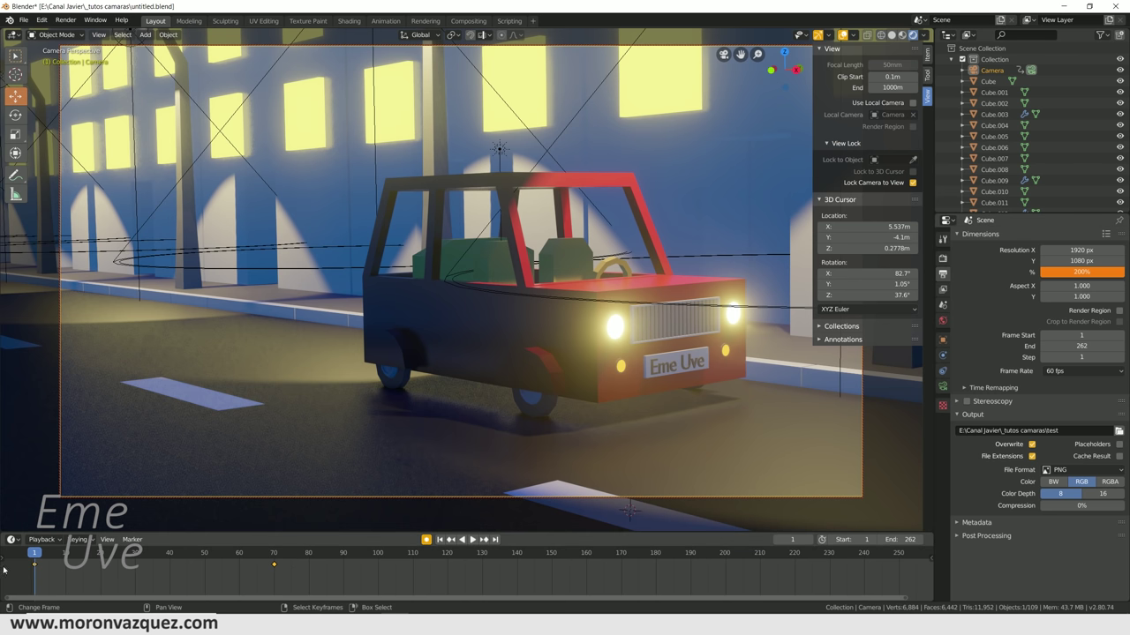
pyautogui.click(1082, 371)
pyautogui.click(1066, 395)
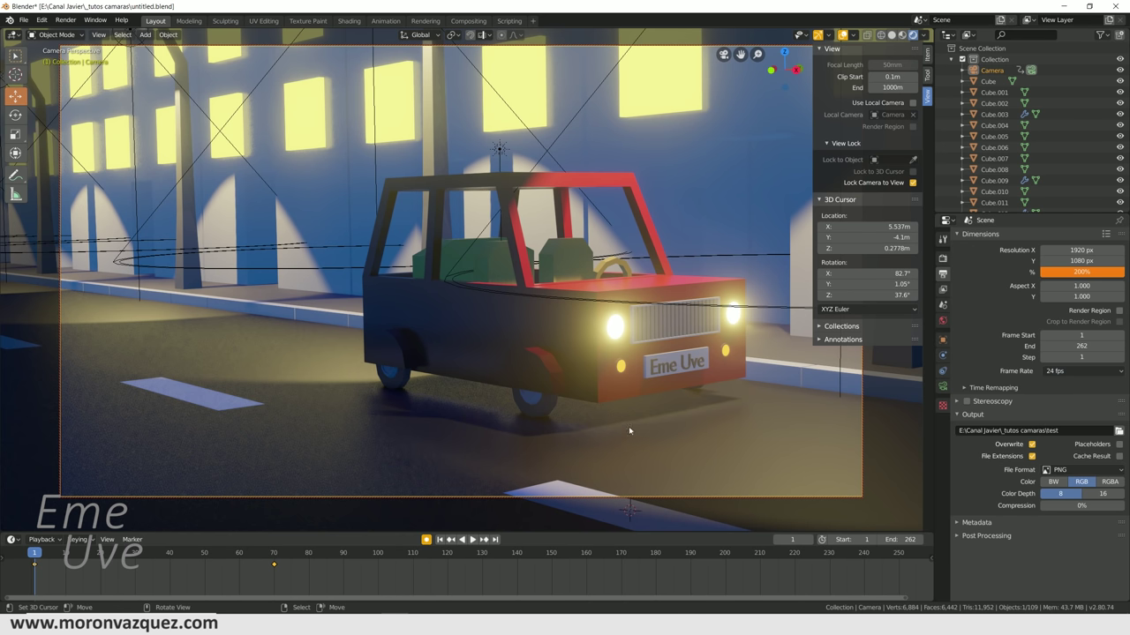
pyautogui.press('space')
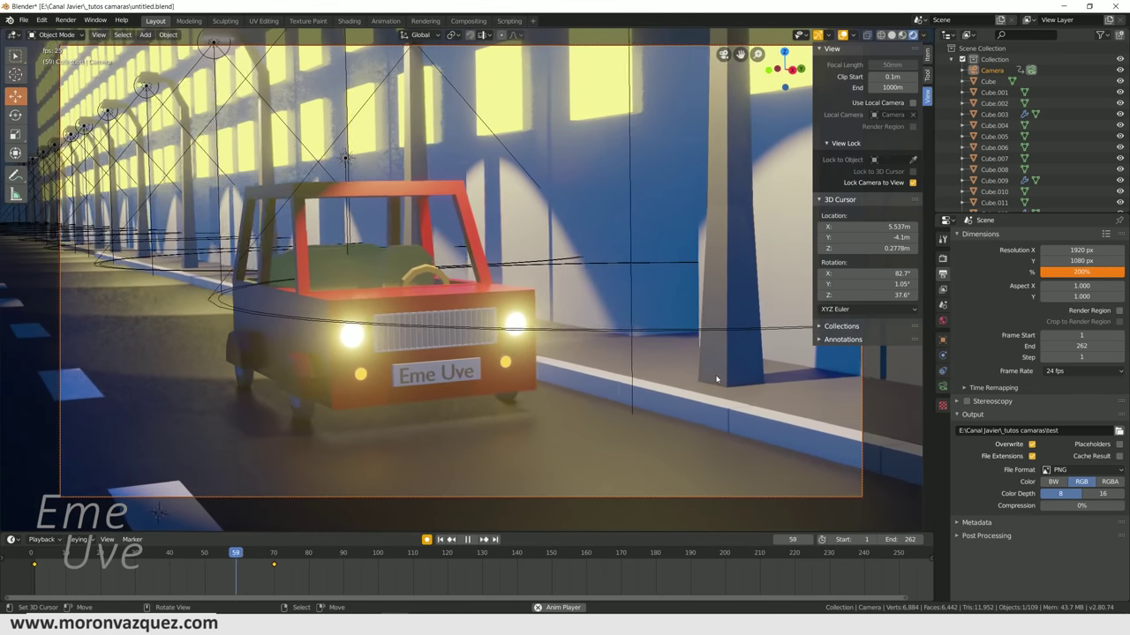
# - Stop playback at frame 70 and turn off viewport overlays for a clean camera view
pyautogui.press('space')
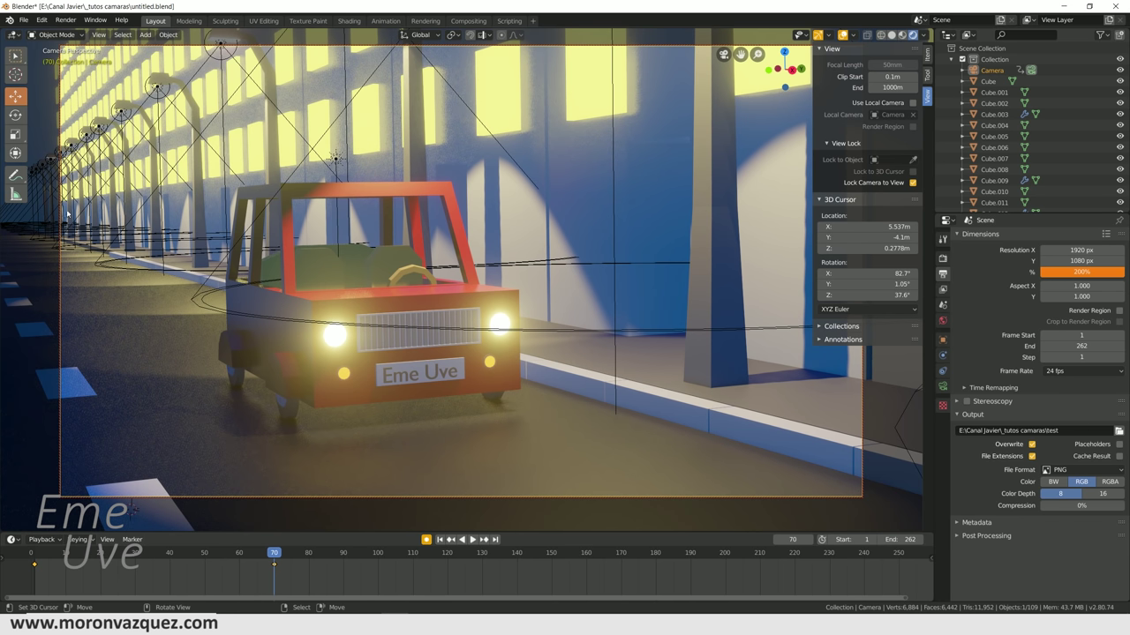
pyautogui.click(844, 35)
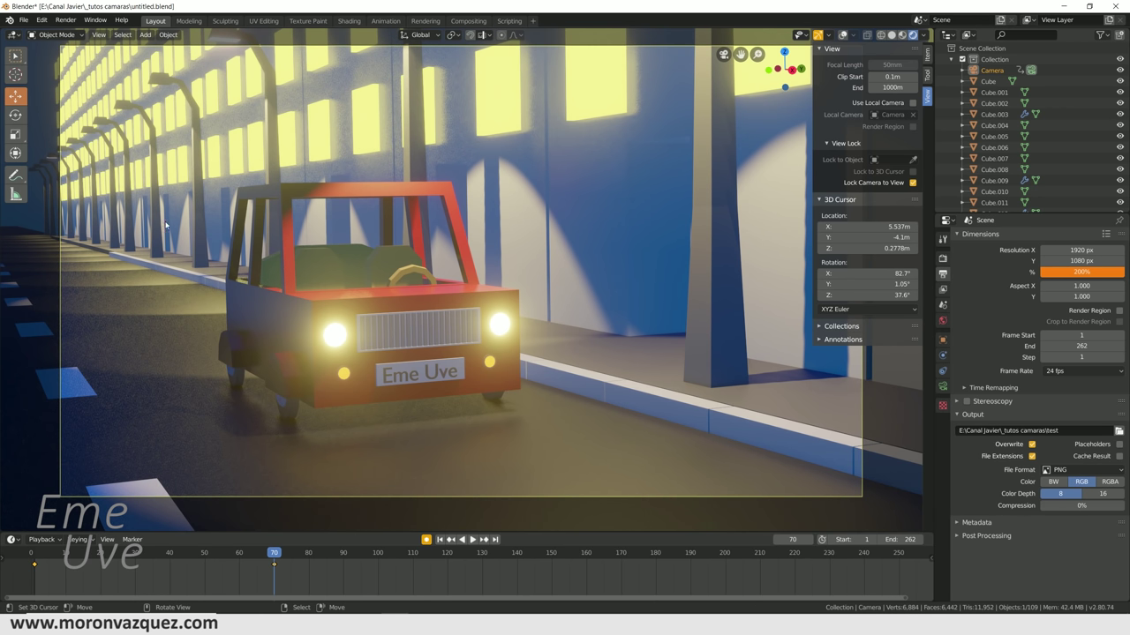
# - Switch to Render Properties, dismiss the Camera's Outliner context menu, and toggle the Depth of Field section
pyautogui.click(943, 258)
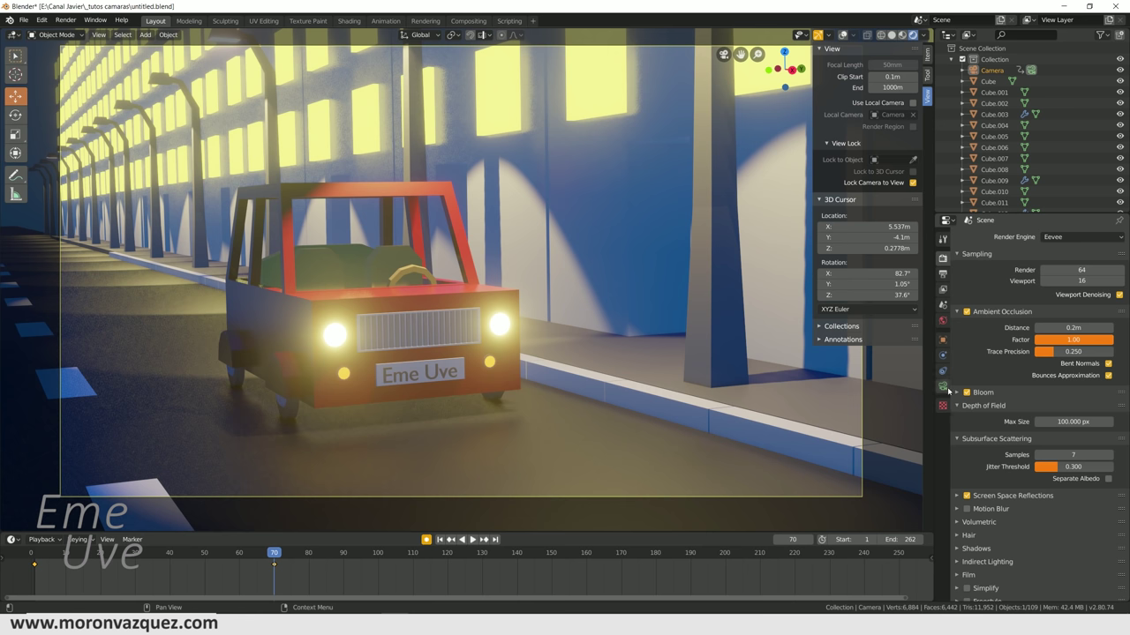
pyautogui.rightClick(990, 75)
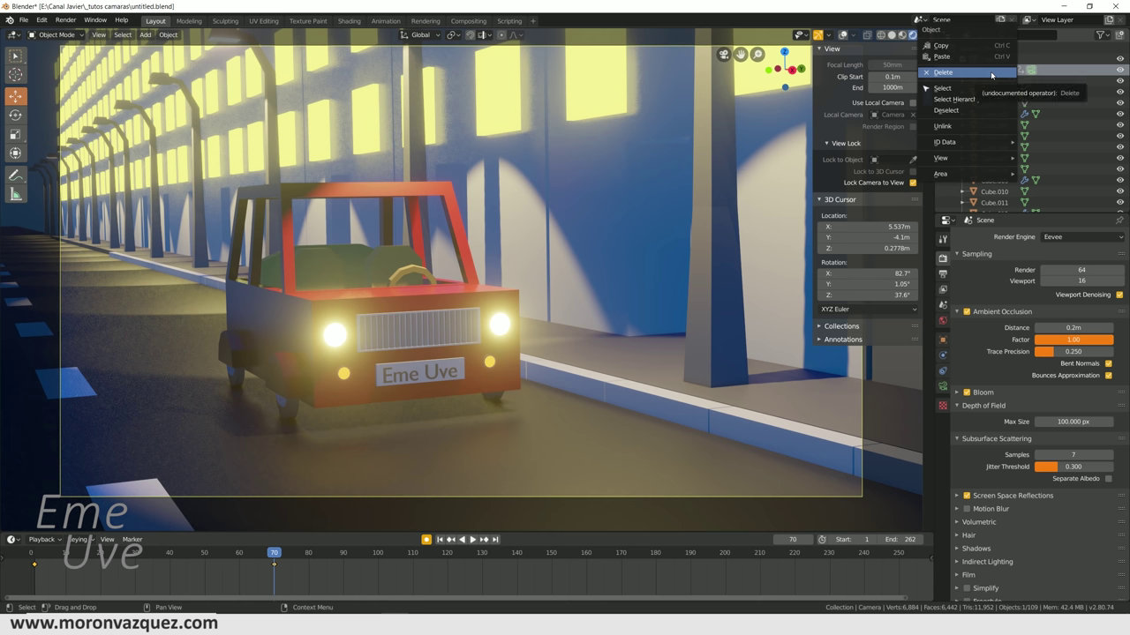
pyautogui.press('Escape')
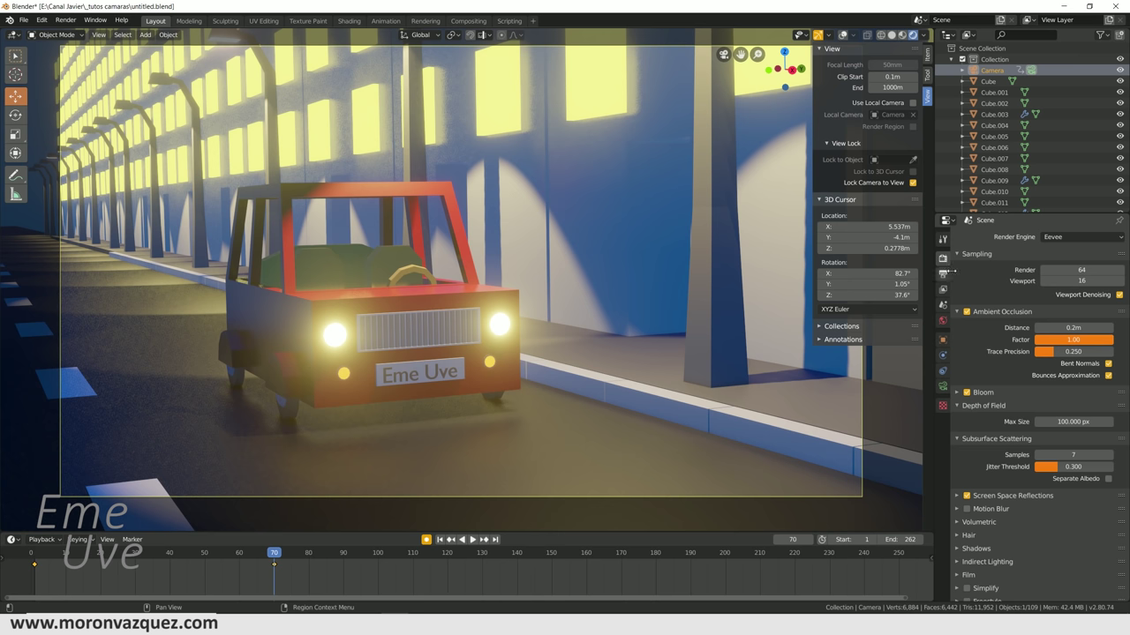
pyautogui.scroll(-1, 978, 403)
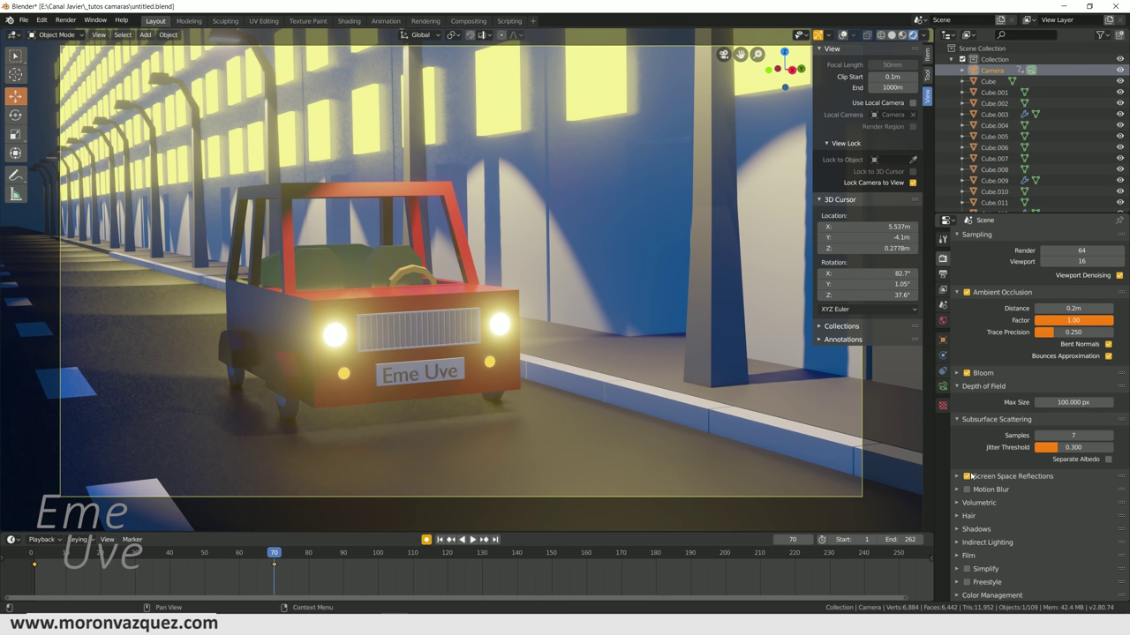
pyautogui.scroll(1, 969, 490)
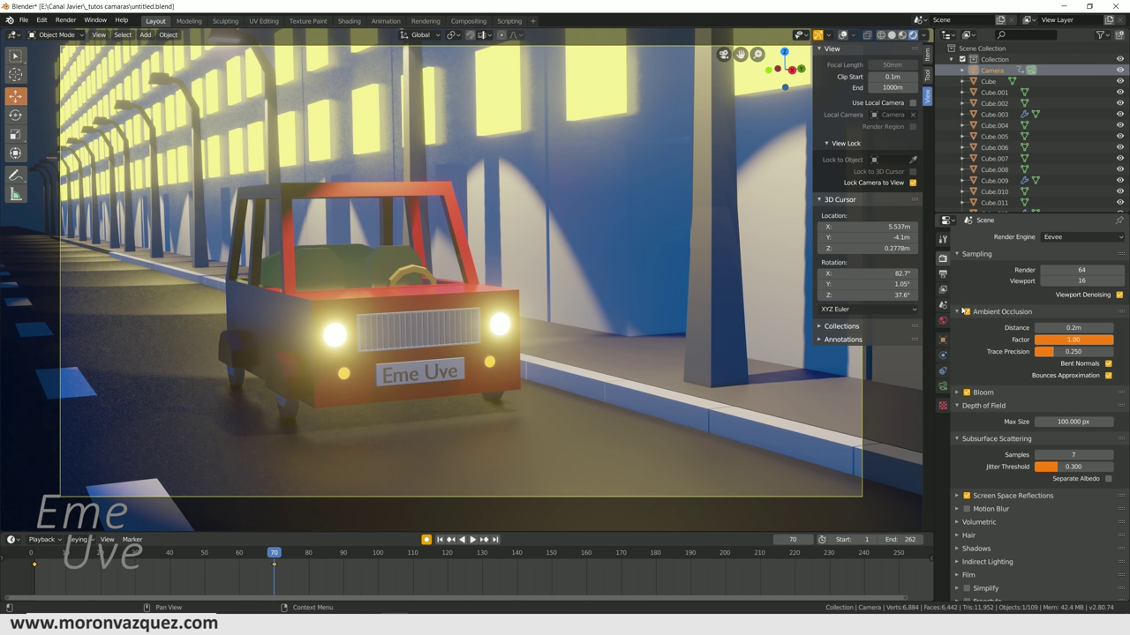
pyautogui.click(981, 408)
pyautogui.click(981, 409)
# - In the camera's Object Data properties, enable Depth of Field and stop playback at frame 37
pyautogui.click(965, 407)
pyautogui.click(966, 408)
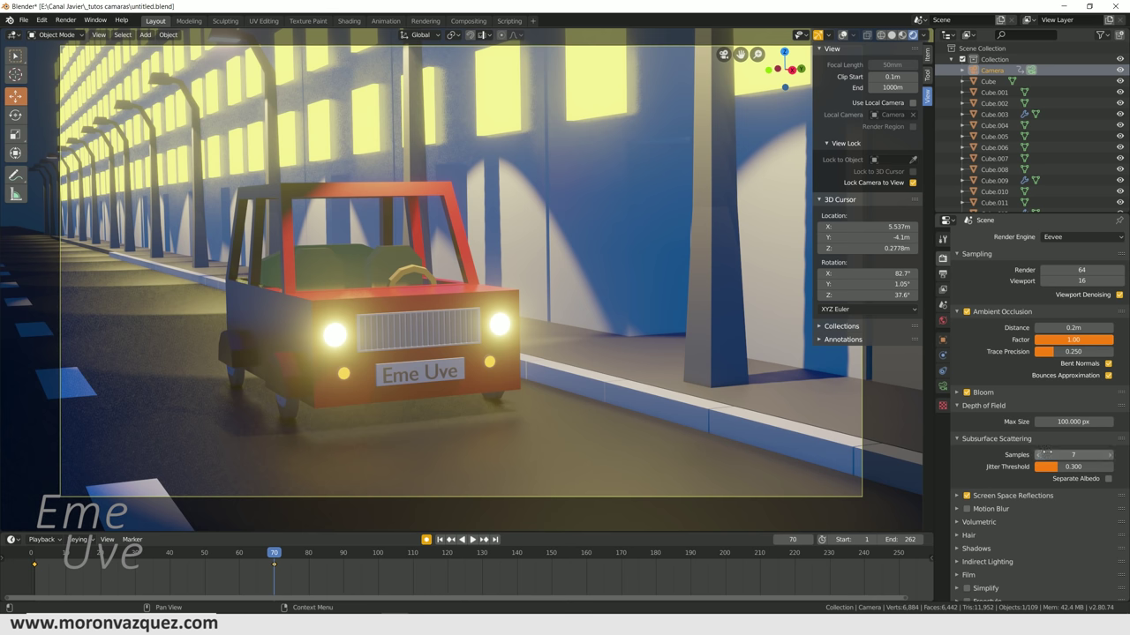
pyautogui.click(941, 389)
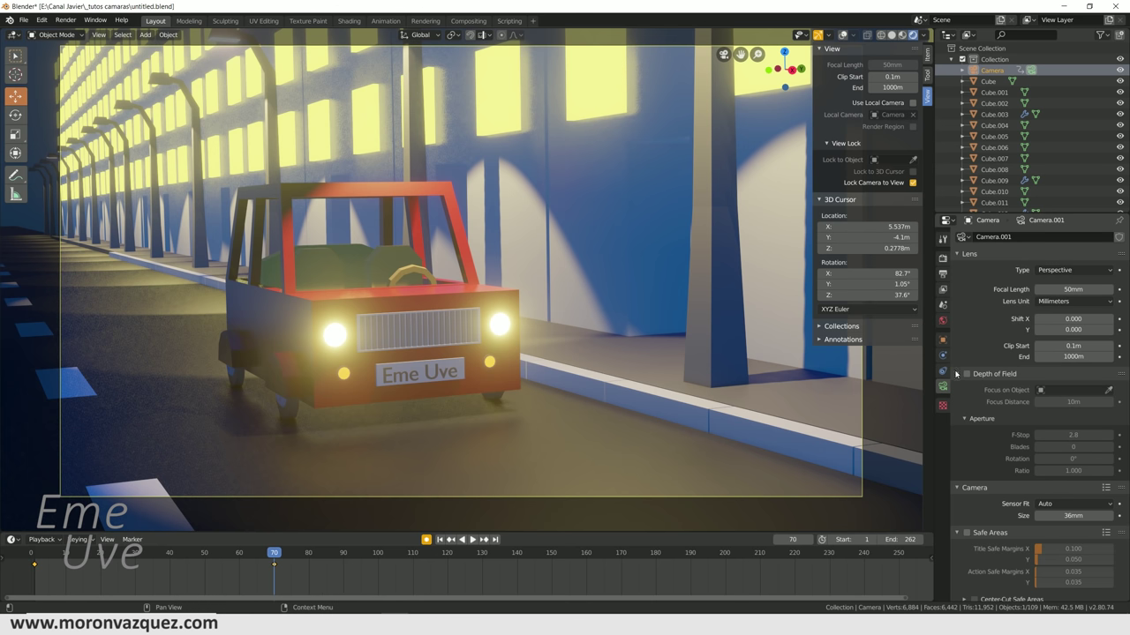
pyautogui.click(967, 375)
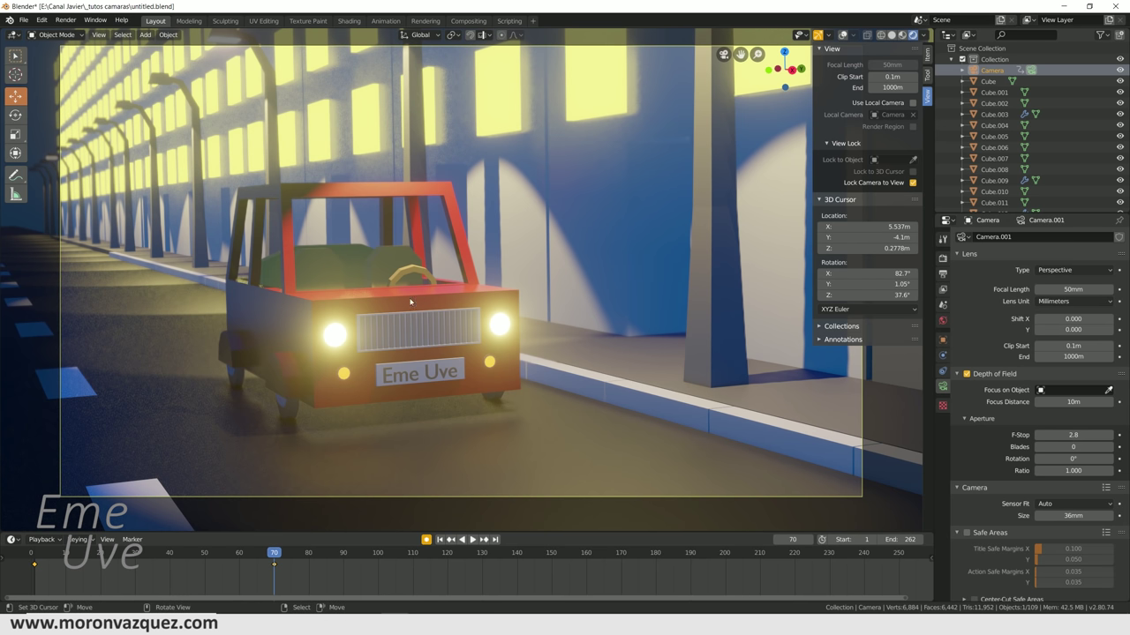
pyautogui.click(142, 574)
pyautogui.press('space')
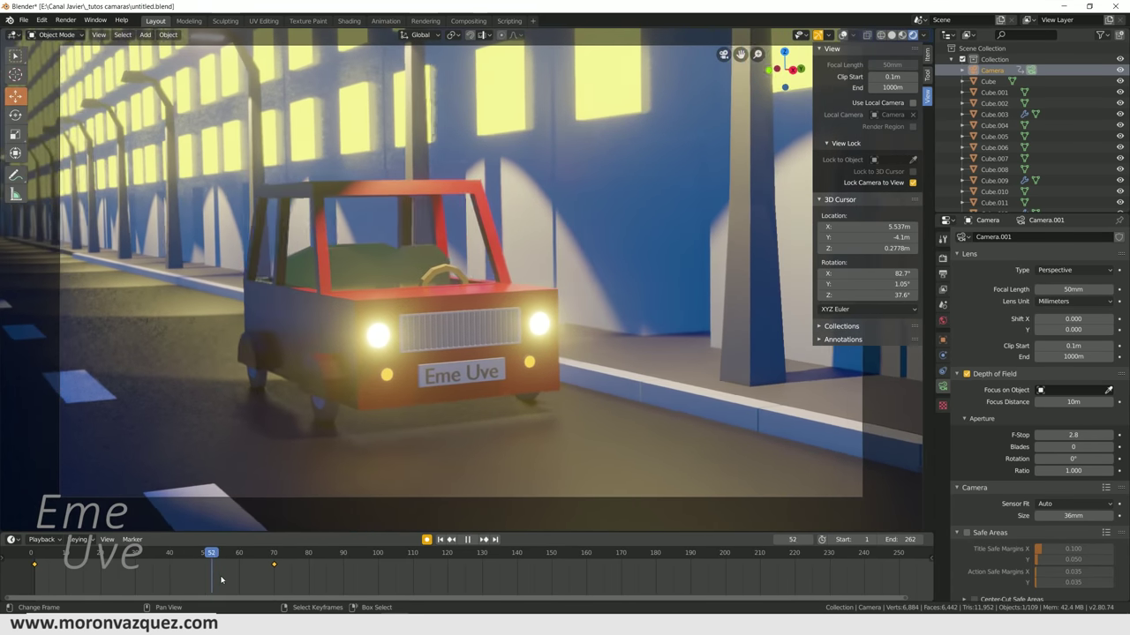
pyautogui.click(147, 579)
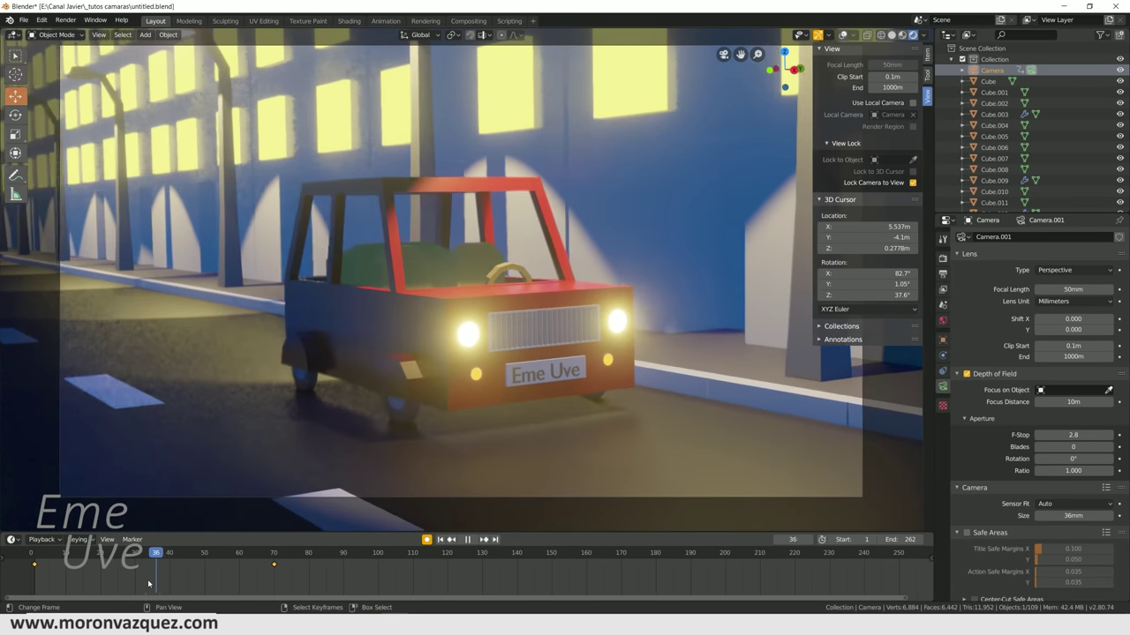
pyautogui.press('space')
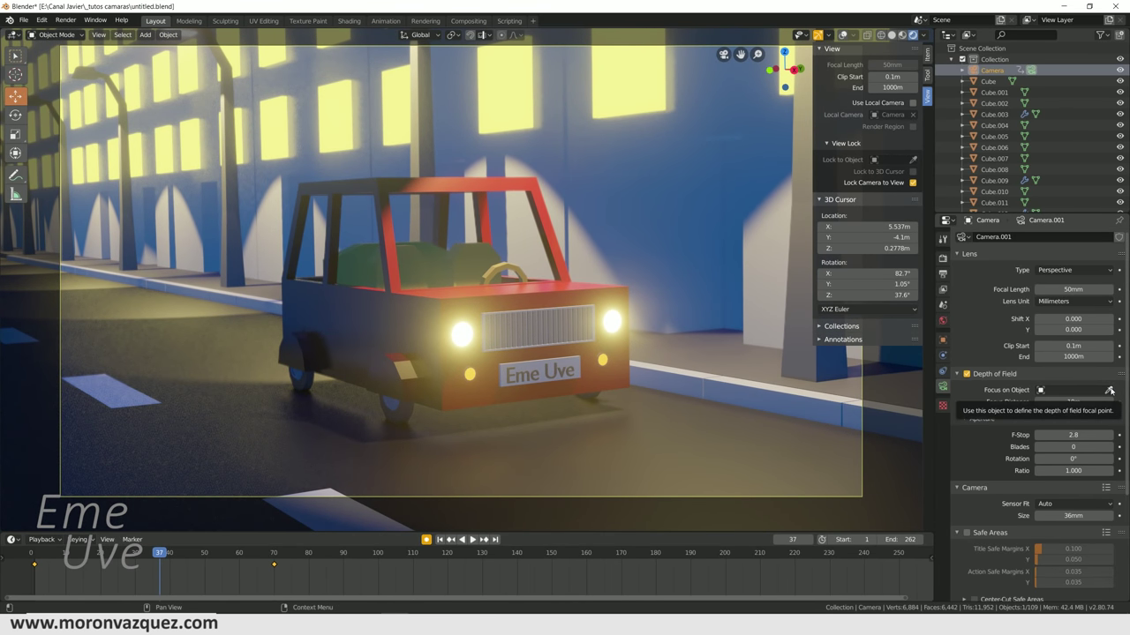
# - Set the car Cube as the focus object with the eyedropper and lower the F-Stop toward 0.3
pyautogui.click(1109, 390)
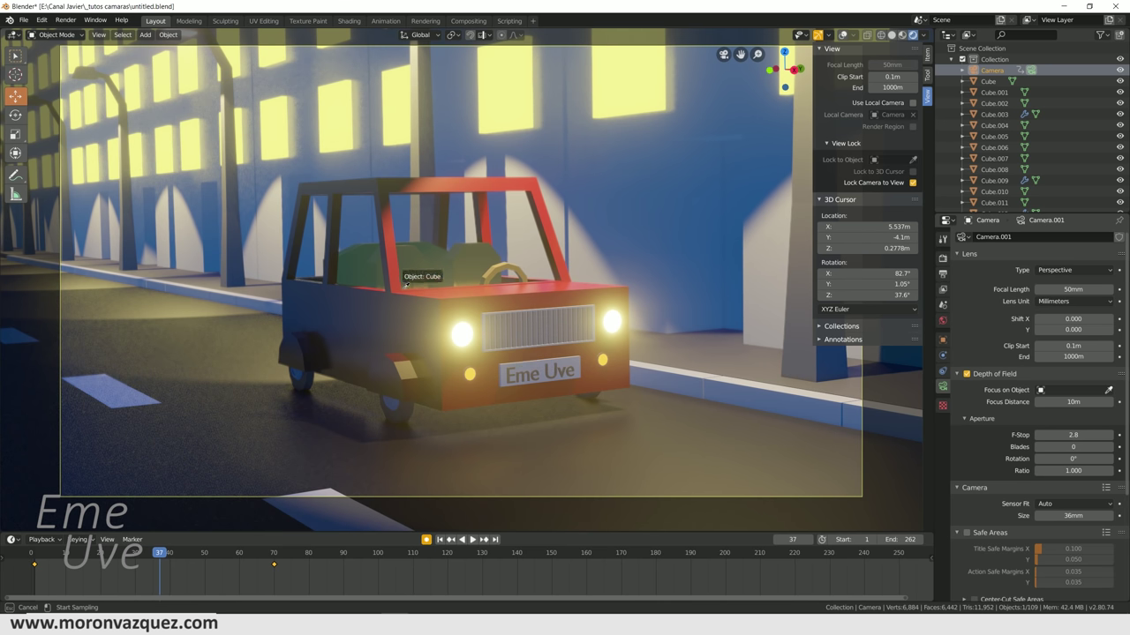
pyautogui.click(451, 301)
pyautogui.press('space')
pyautogui.press('space')
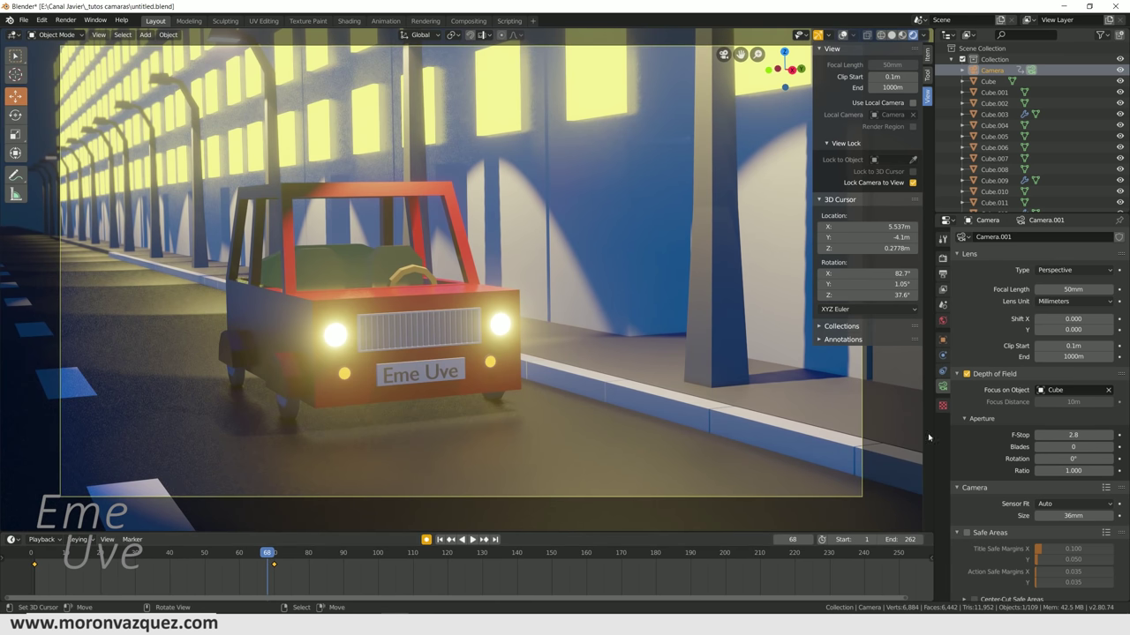
pyautogui.moveTo(1087, 435); pyautogui.dragTo(1048, 435)
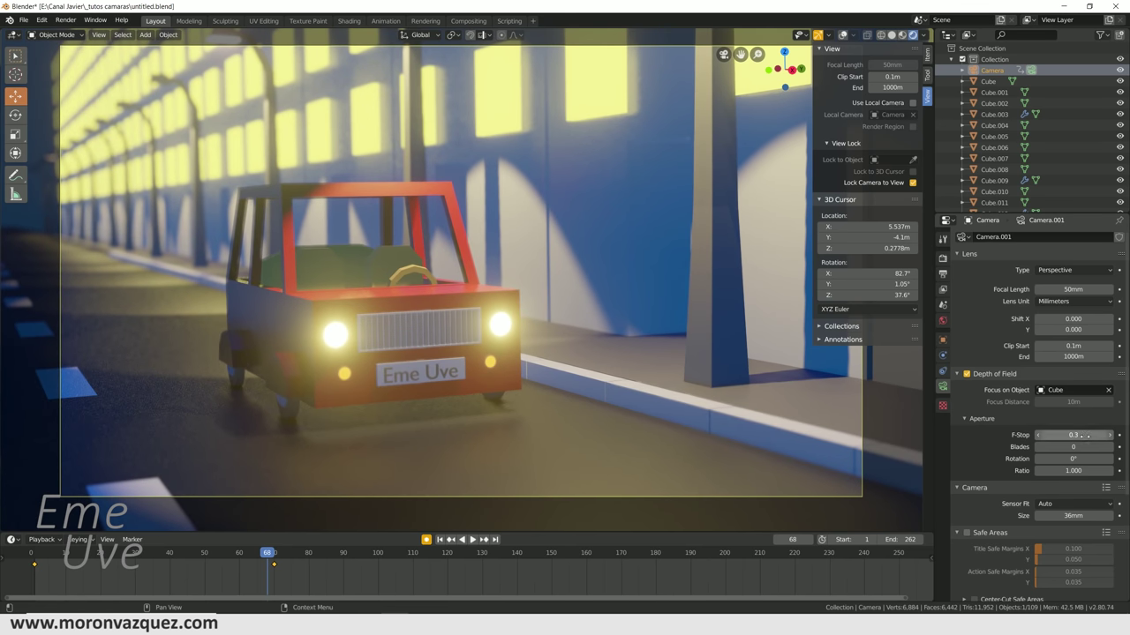
# - Settle the camera F-Stop at 0.4 and preview the blur from the start
pyautogui.click(1039, 435)
pyautogui.click(1110, 435)
pyautogui.click(1111, 435)
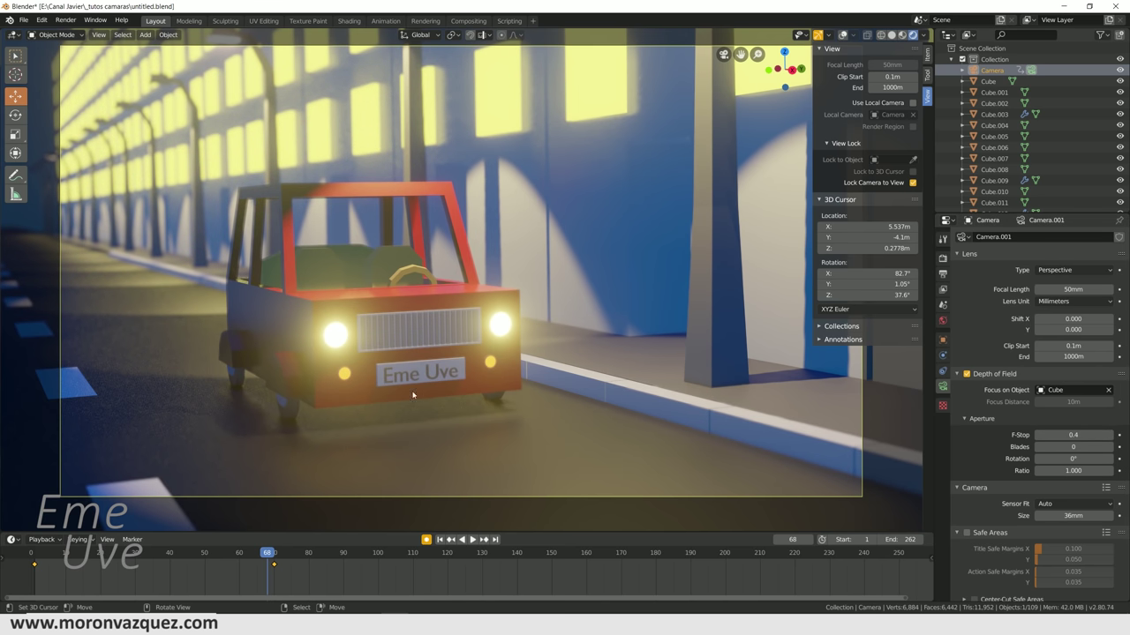
pyautogui.moveTo(265, 557); pyautogui.dragTo(11, 548)
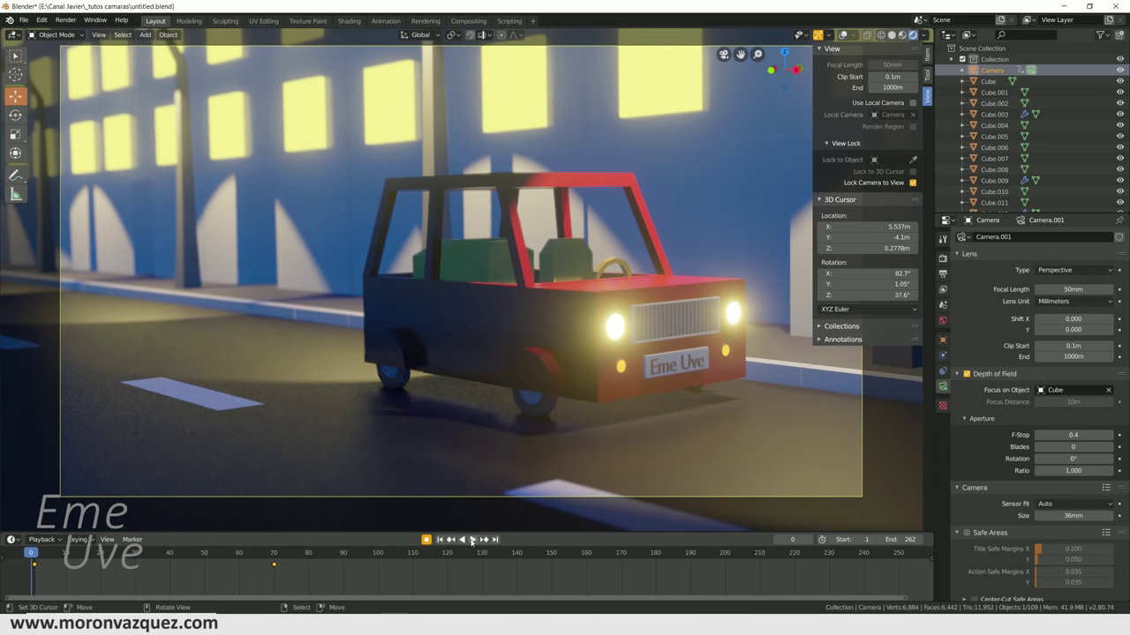
pyautogui.click(468, 539)
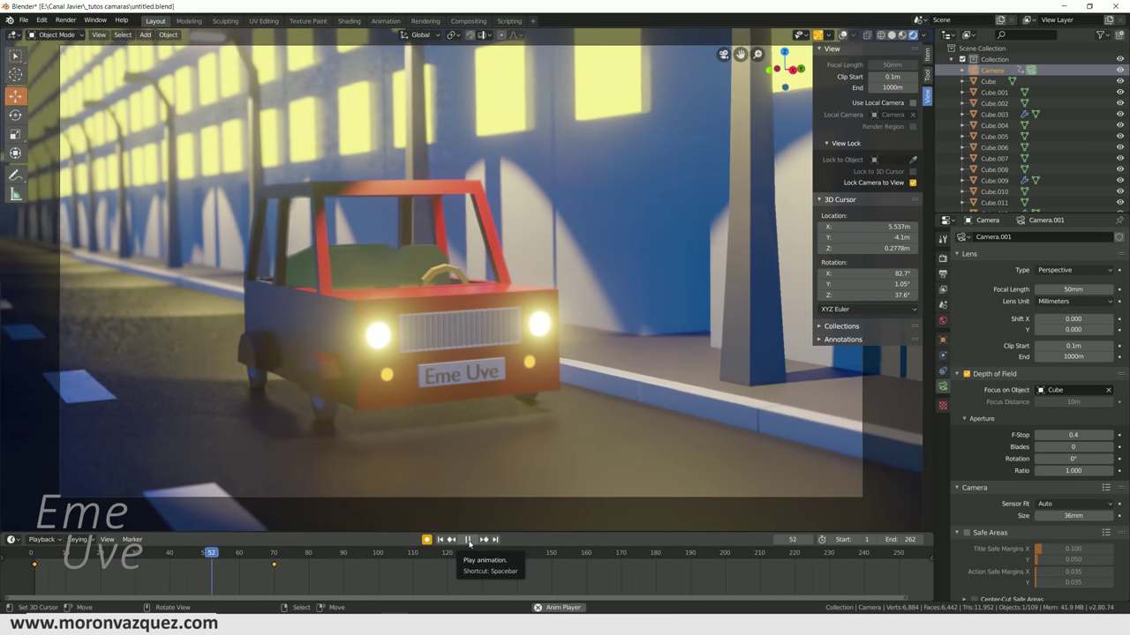
pyautogui.click(468, 540)
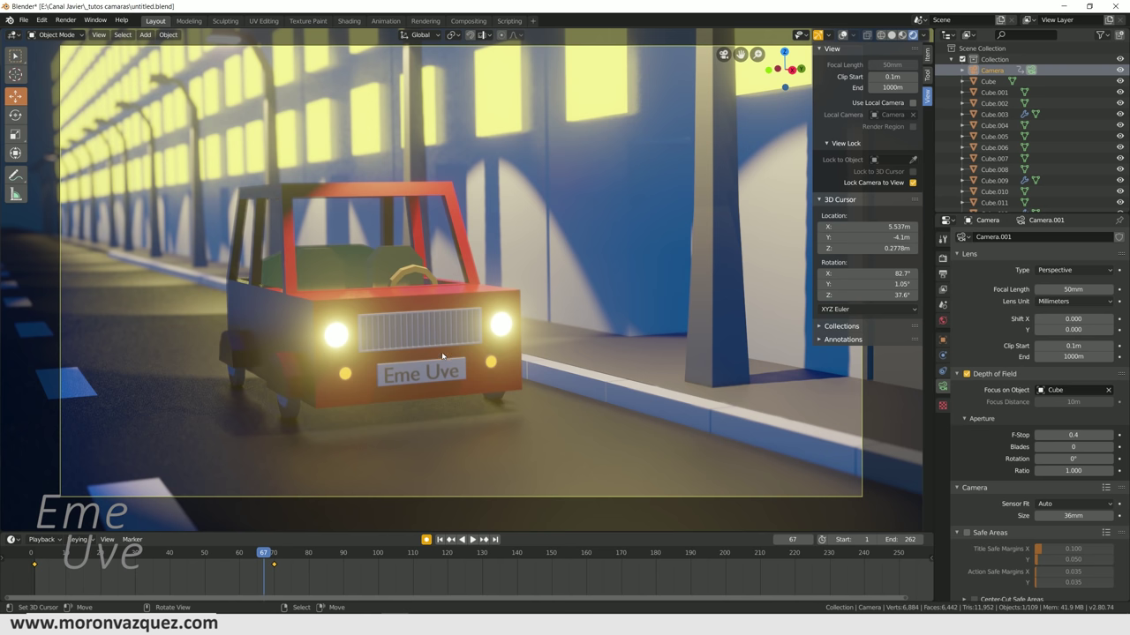
# - Scrub to frame 70, then return the playhead to frame 1
pyautogui.moveTo(263, 554); pyautogui.dragTo(275, 556)
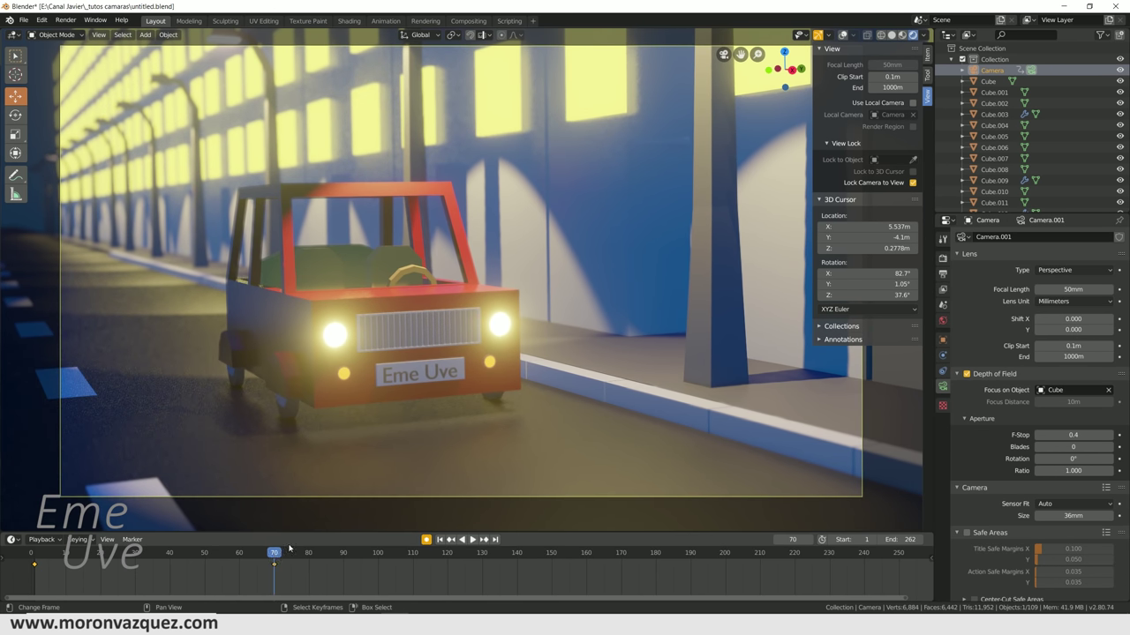
pyautogui.moveTo(264, 556); pyautogui.dragTo(3, 542)
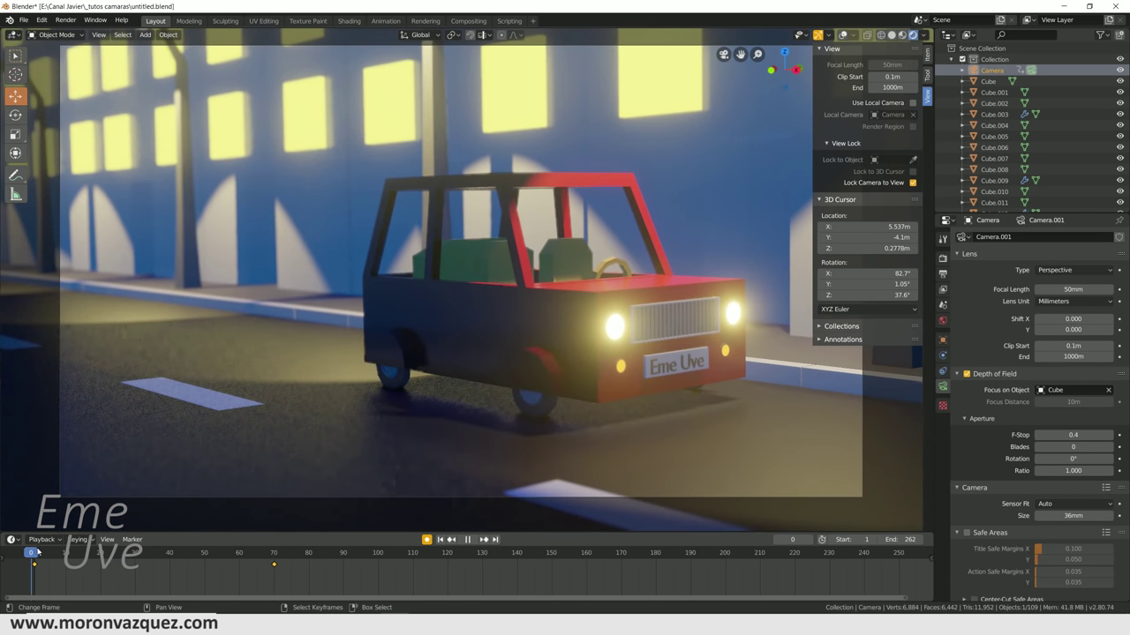
pyautogui.moveTo(3, 543); pyautogui.dragTo(35, 554)
pyautogui.click(133, 540)
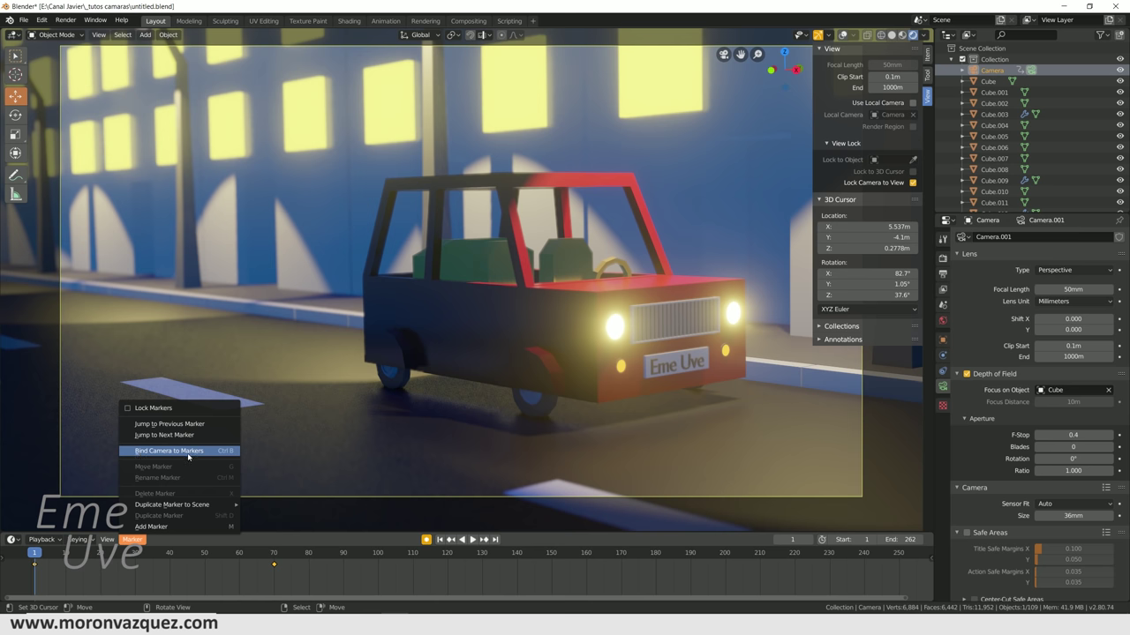
# - Bind the main camera to a marker at frame 1, then play and stop at frame 70
pyautogui.click(178, 452)
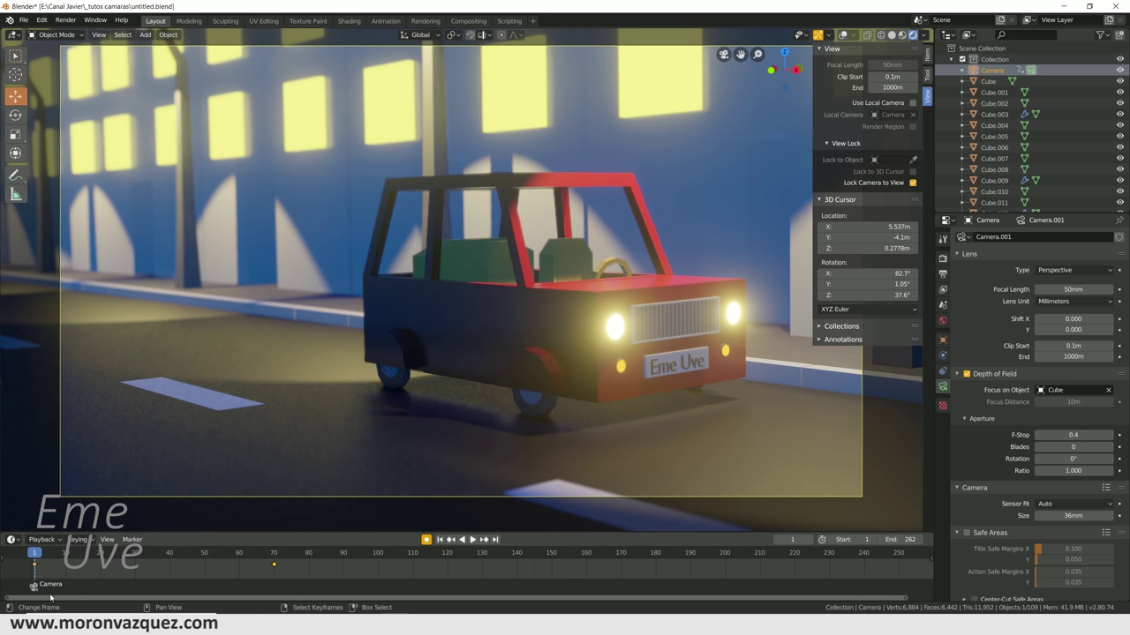
pyautogui.press('space')
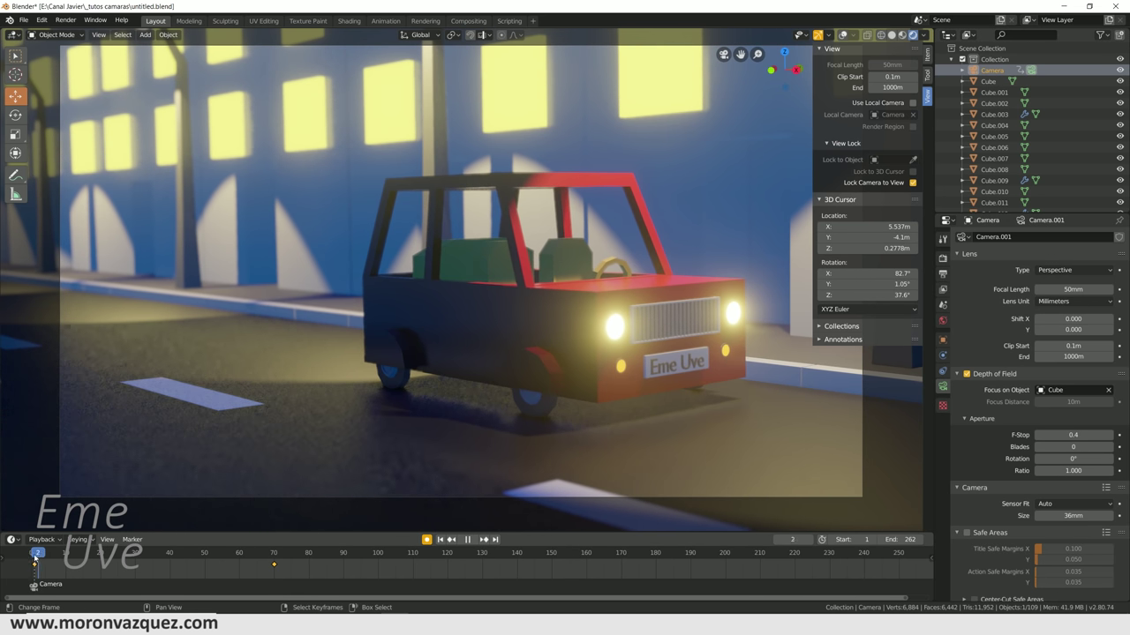
pyautogui.moveTo(34, 556); pyautogui.dragTo(271, 562)
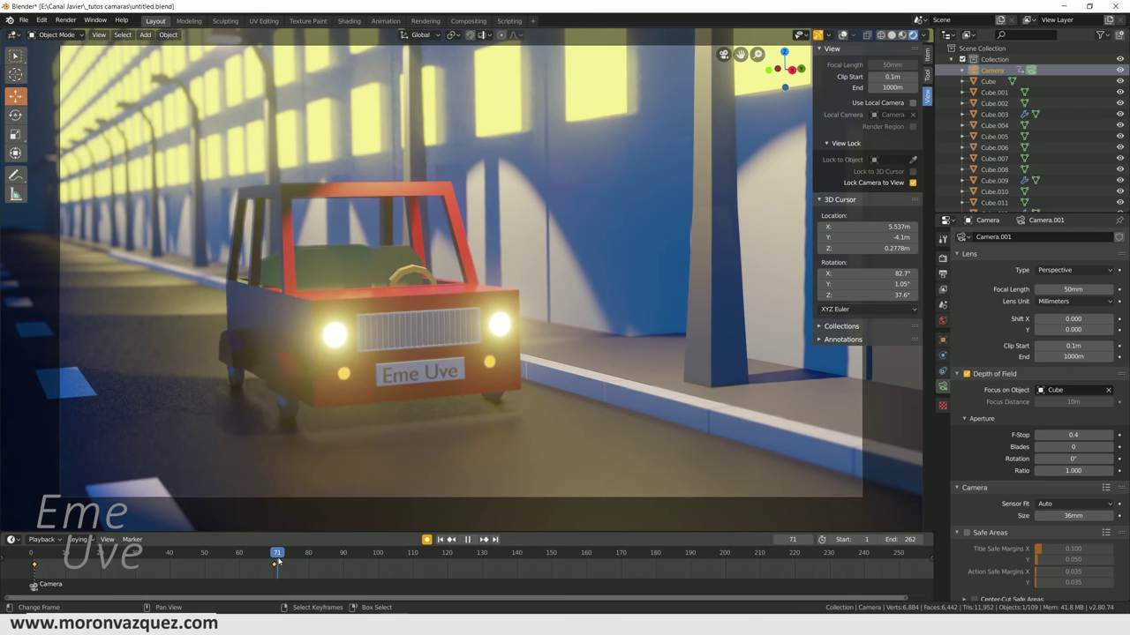
pyautogui.moveTo(271, 562); pyautogui.dragTo(275, 557)
pyautogui.press('space')
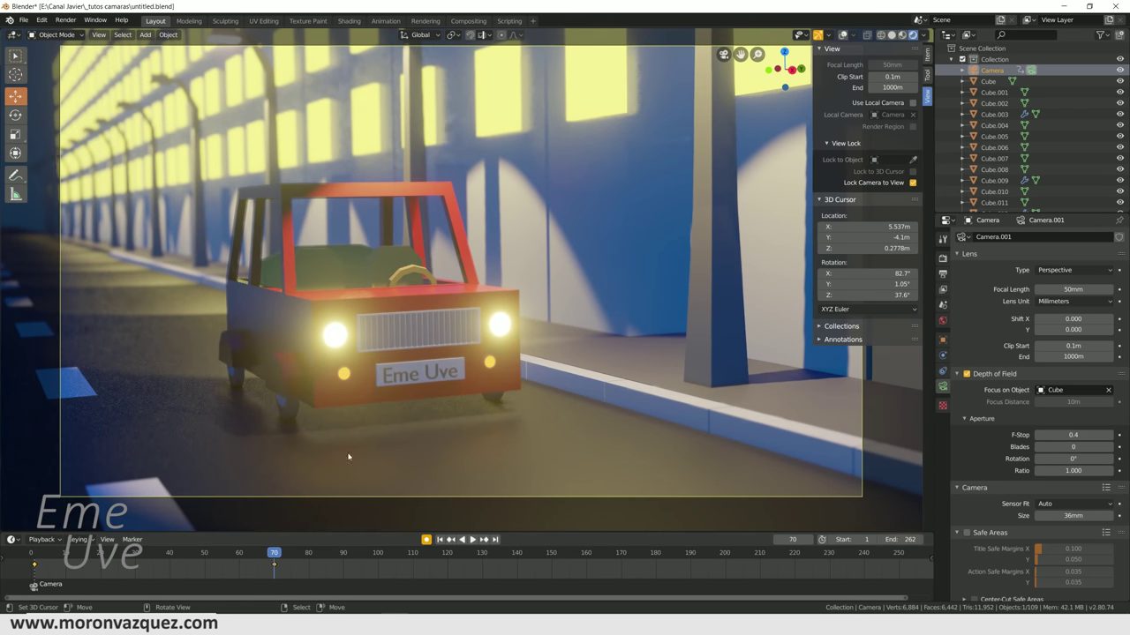
# - Orbit and zoom out of the camera view to look over the street and car
pyautogui.moveTo(419, 355); pyautogui.dragTo(594, 357, button='middle')
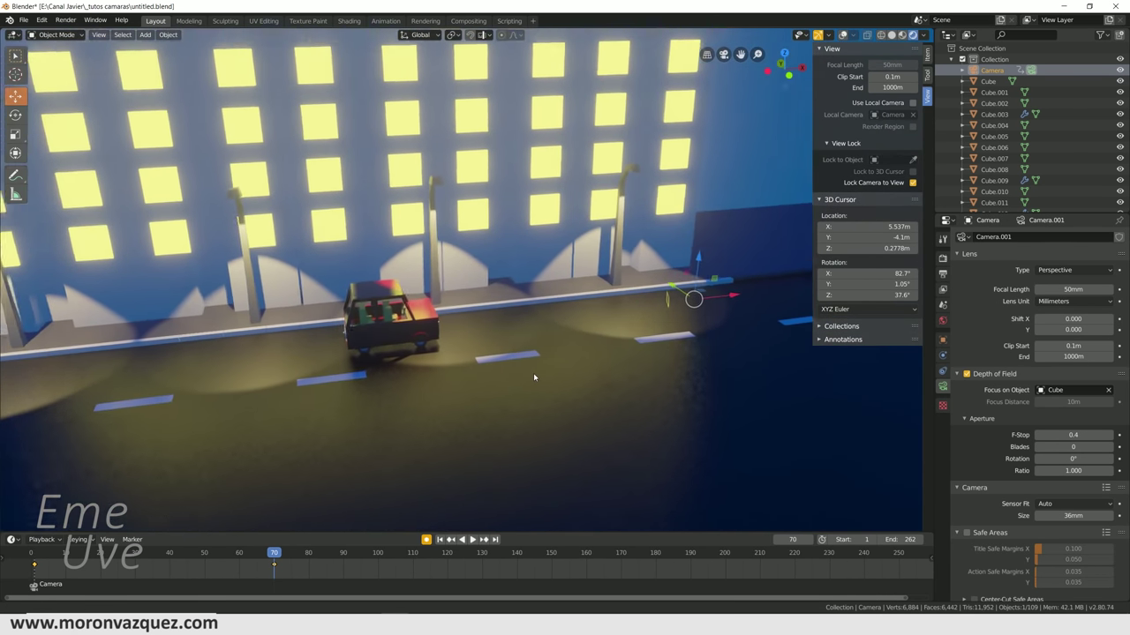
pyautogui.moveTo(594, 357)
pyautogui.mouseDown(button='middle')
pyautogui.moveTo(613, 340)
pyautogui.moveTo(561, 339)
pyautogui.mouseUp(button='middle')
pyautogui.scroll(5, 614, 340)
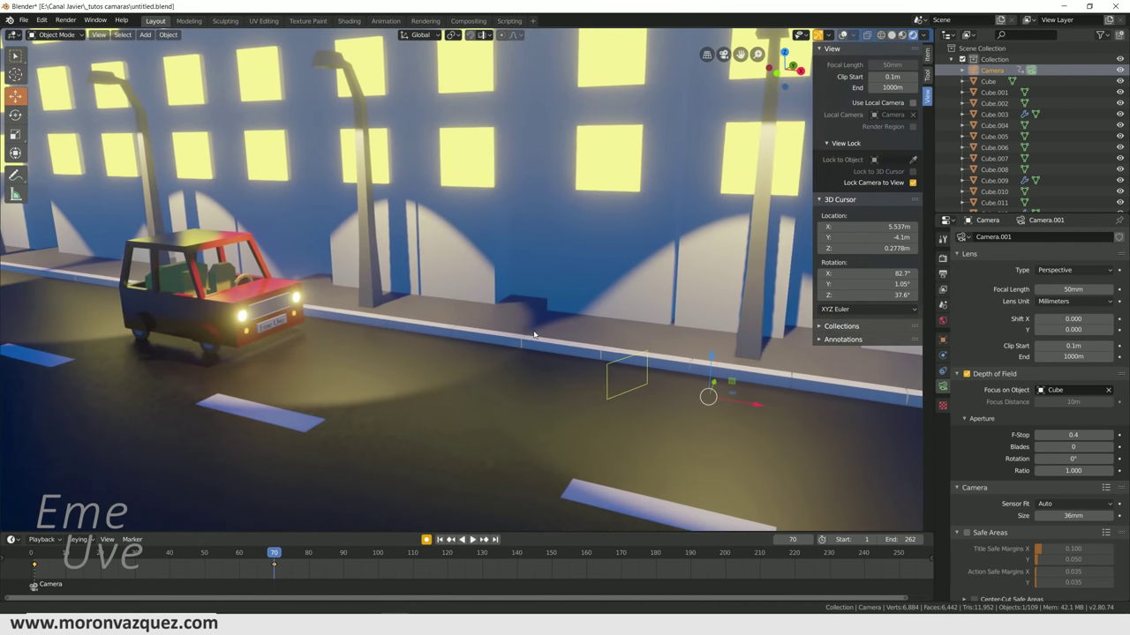
# - Show overlays and duplicate the camera, moving the copy along Y in front of the car
pyautogui.click(844, 36)
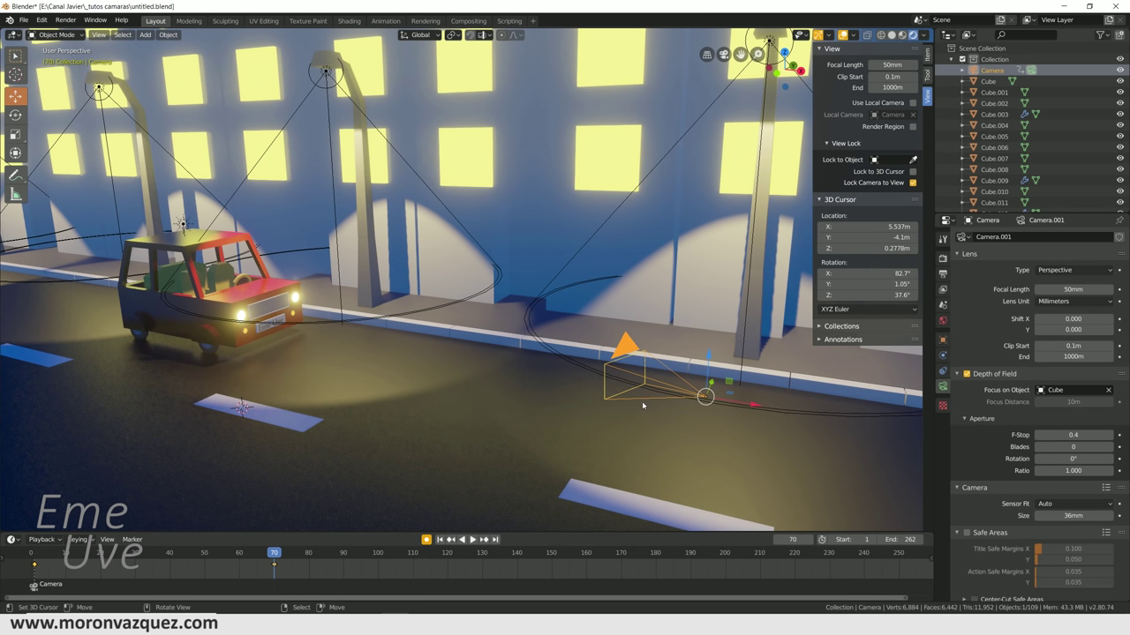
pyautogui.hotkey('shift', 'd')
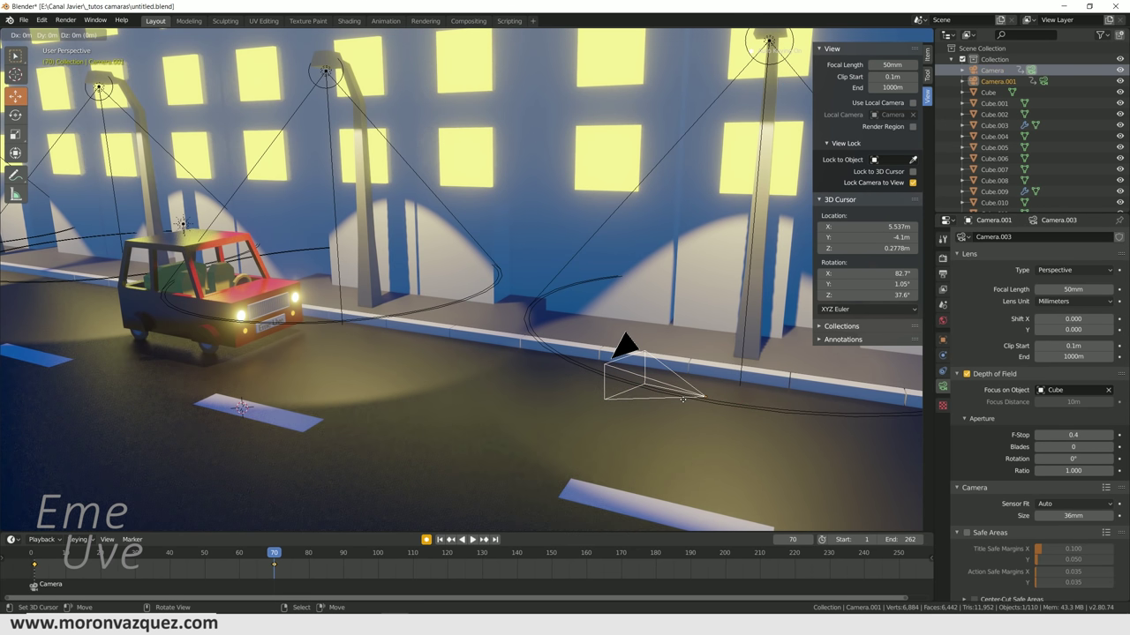
pyautogui.press('y')
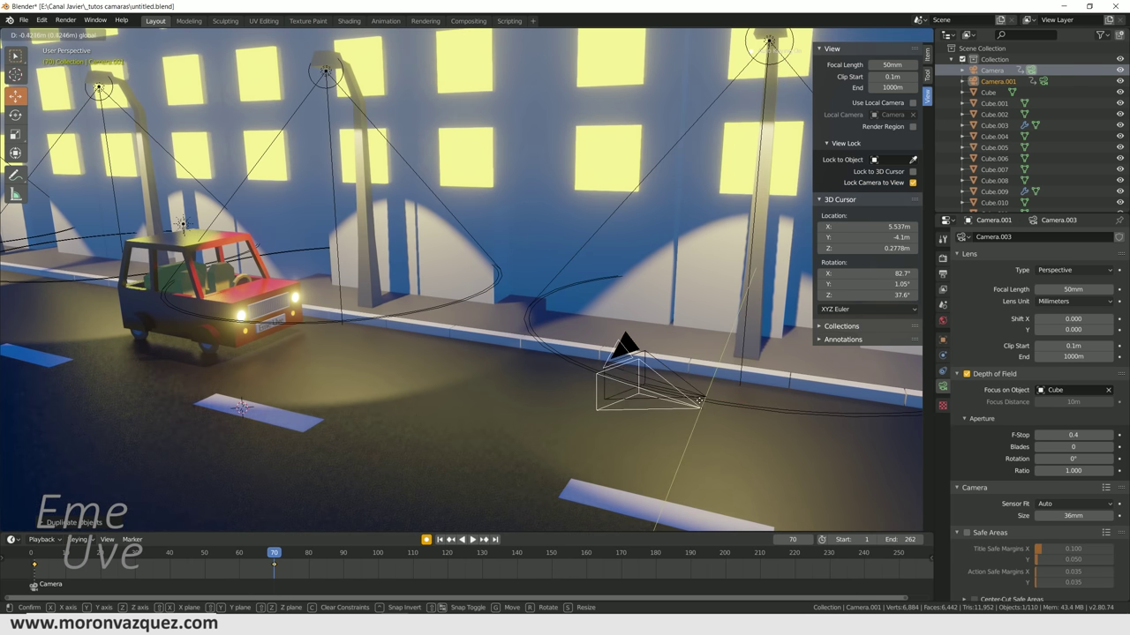
pyautogui.click(651, 448)
pyautogui.press('g')
pyautogui.press('y')
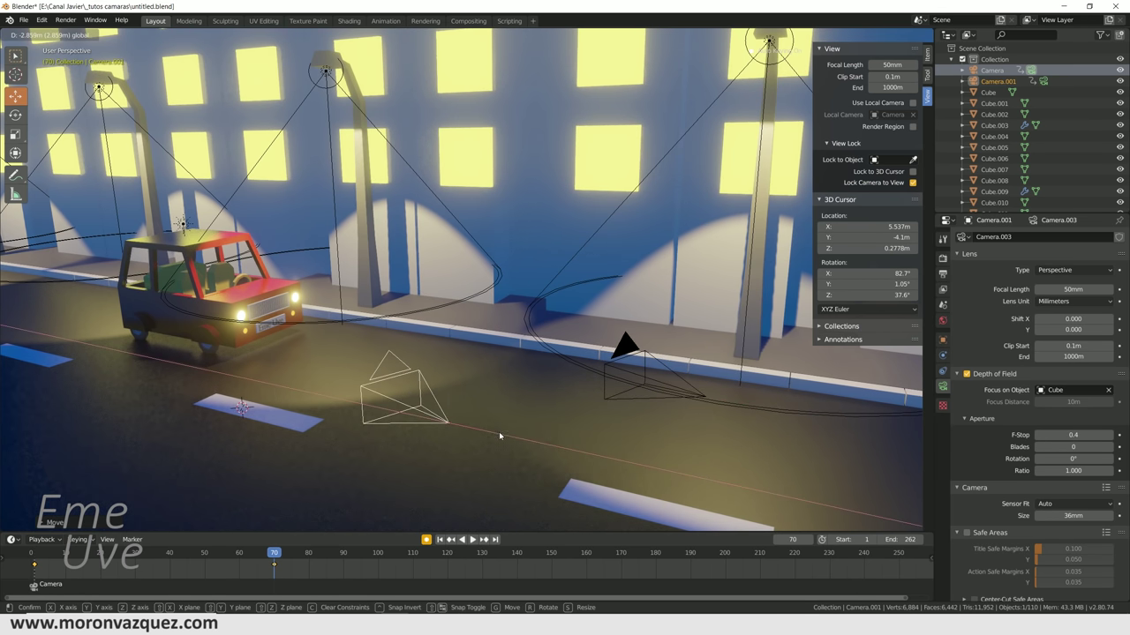
pyautogui.click(651, 369)
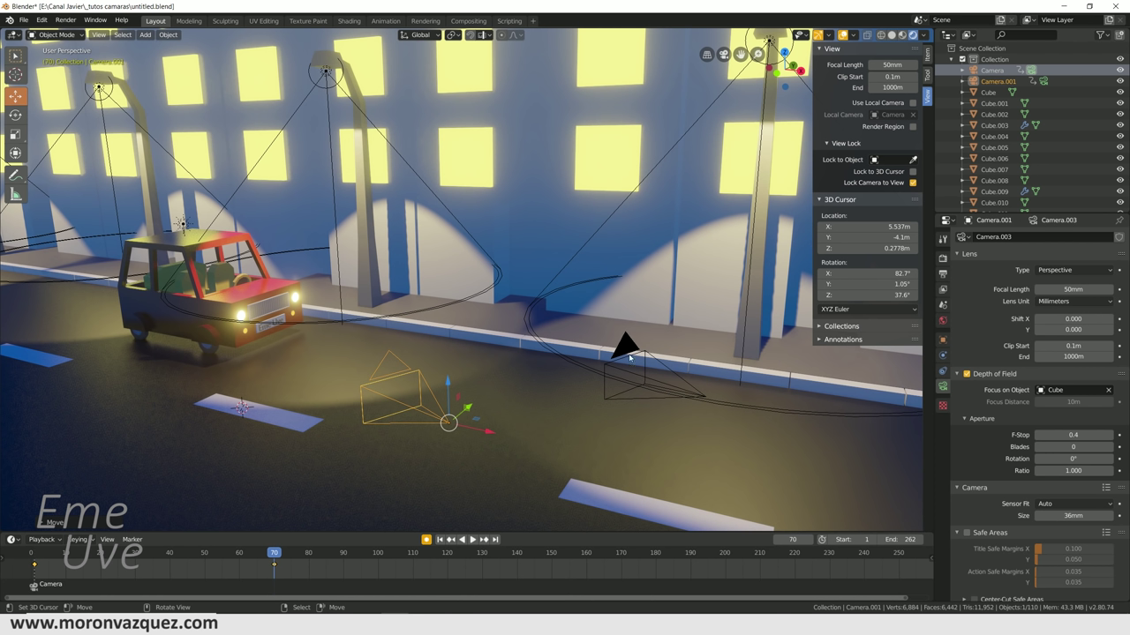
# - Select Camera.001 and make it the active camera to look through it
pyautogui.click(384, 386)
pyautogui.click(384, 384)
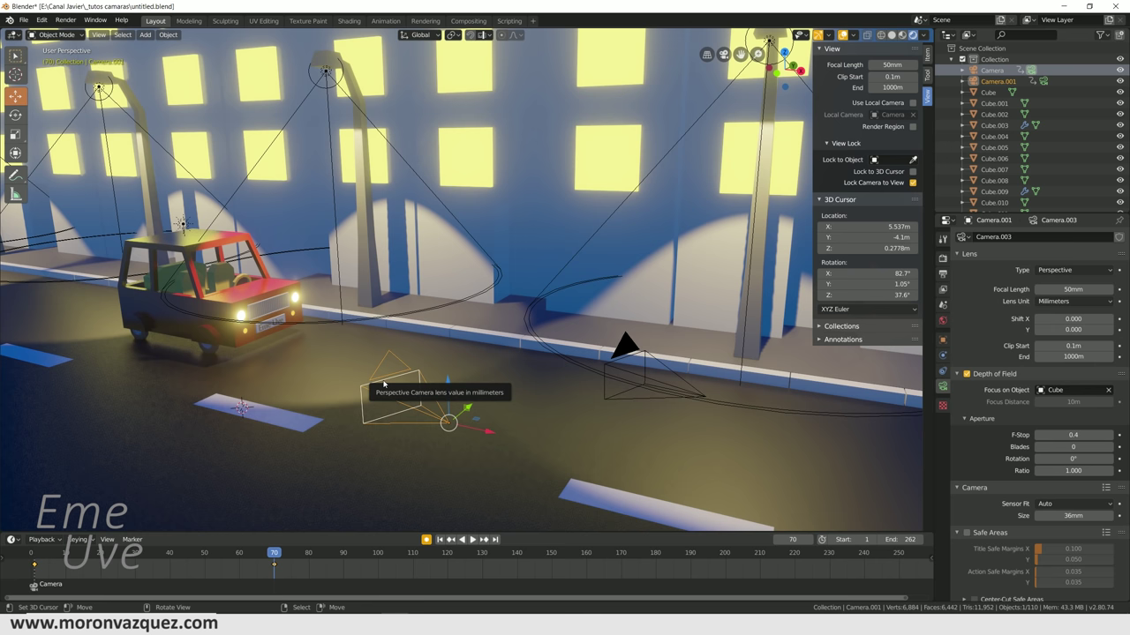
pyautogui.press('ctrl+KP_0')
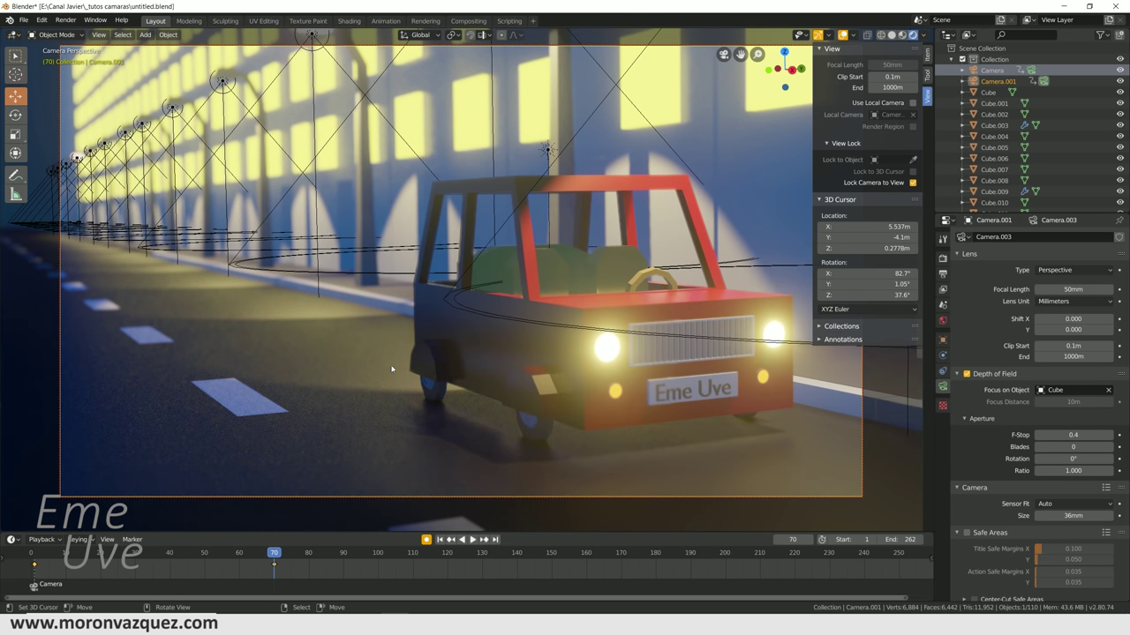
# - Toggle Lock Camera to View off, orbit and zoom around the car, then return to Camera.001's view
pyautogui.click(913, 183)
pyautogui.moveTo(777, 291)
pyautogui.mouseDown(button='middle')
pyautogui.moveTo(746, 349)
pyautogui.moveTo(447, 340)
pyautogui.mouseUp(button='middle')
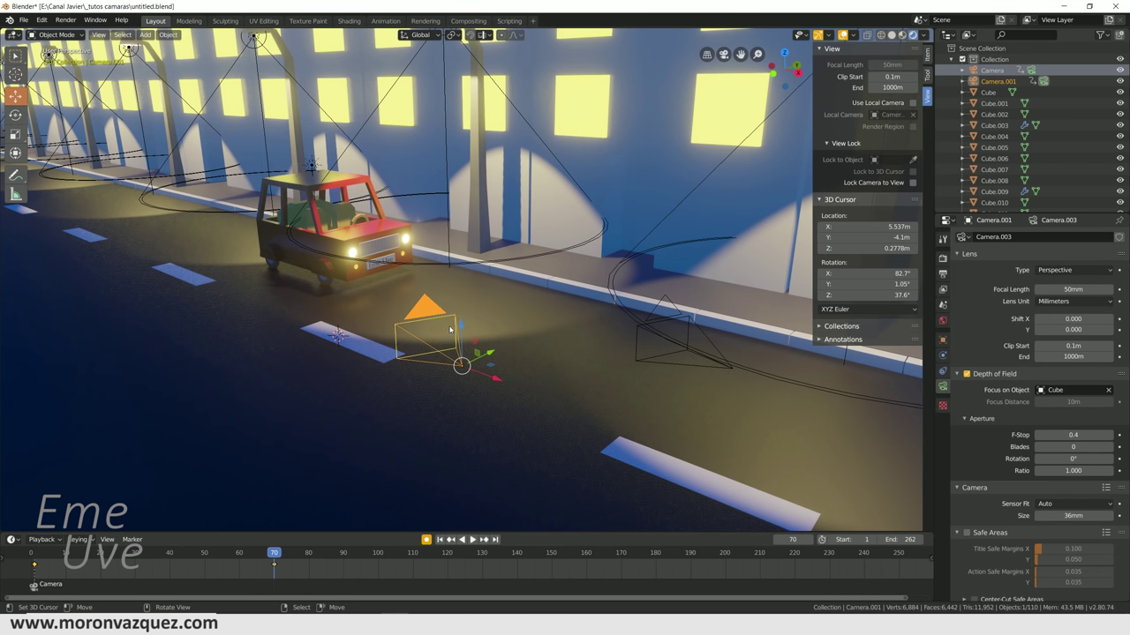
pyautogui.press('KP_0')
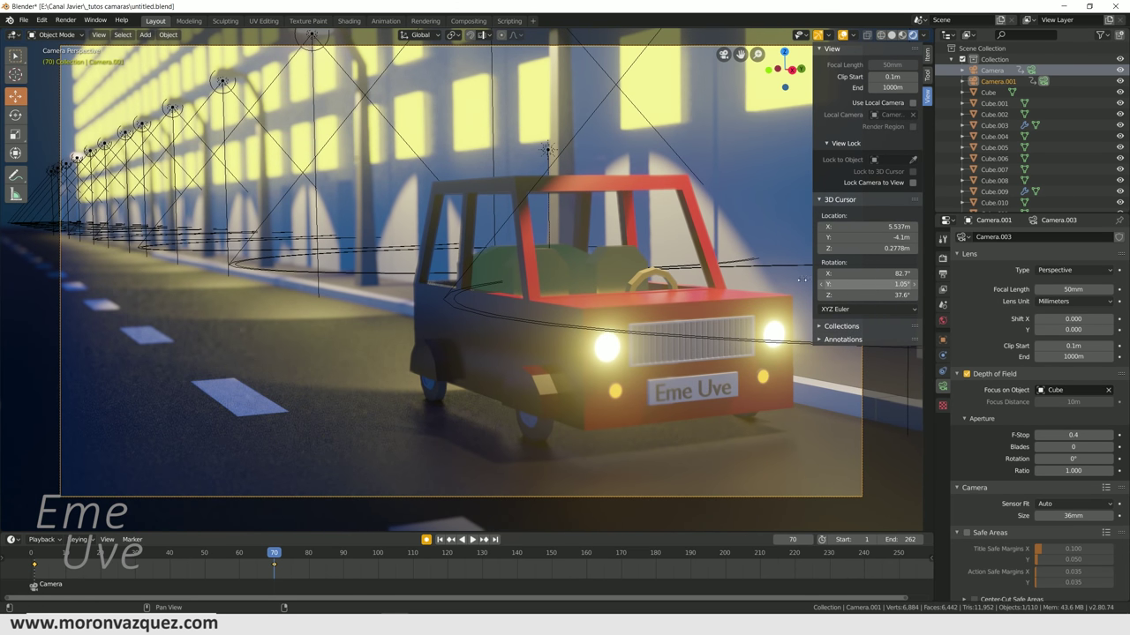
pyautogui.moveTo(582, 288)
pyautogui.mouseDown(button='middle')
pyautogui.moveTo(505, 281)
pyautogui.moveTo(559, 286)
pyautogui.mouseUp(button='middle')
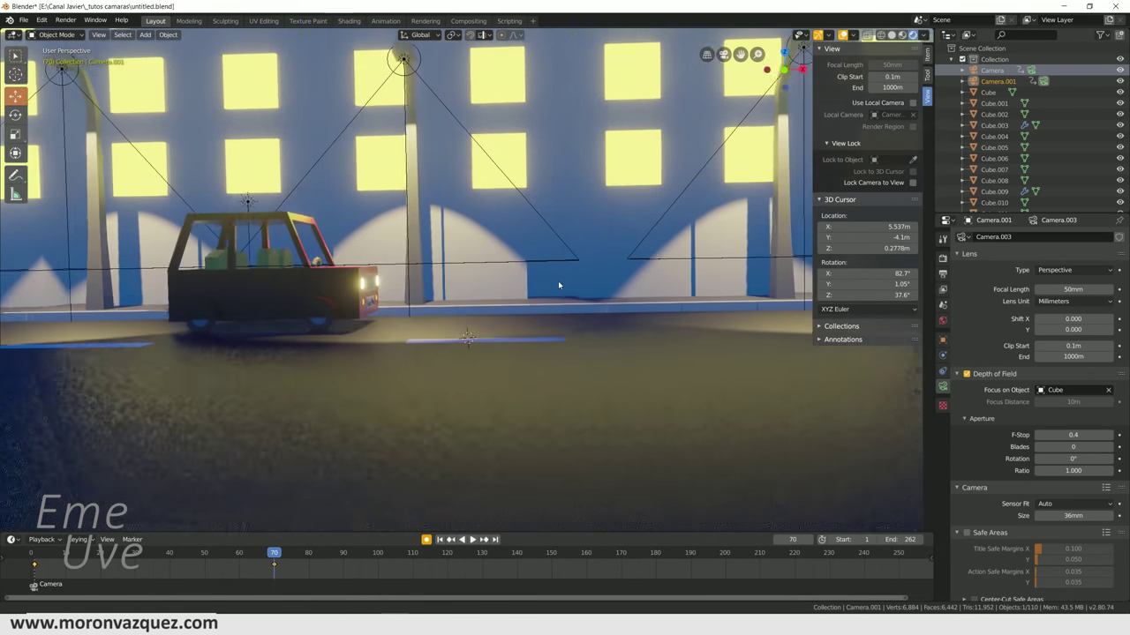
pyautogui.scroll(2, 559, 286)
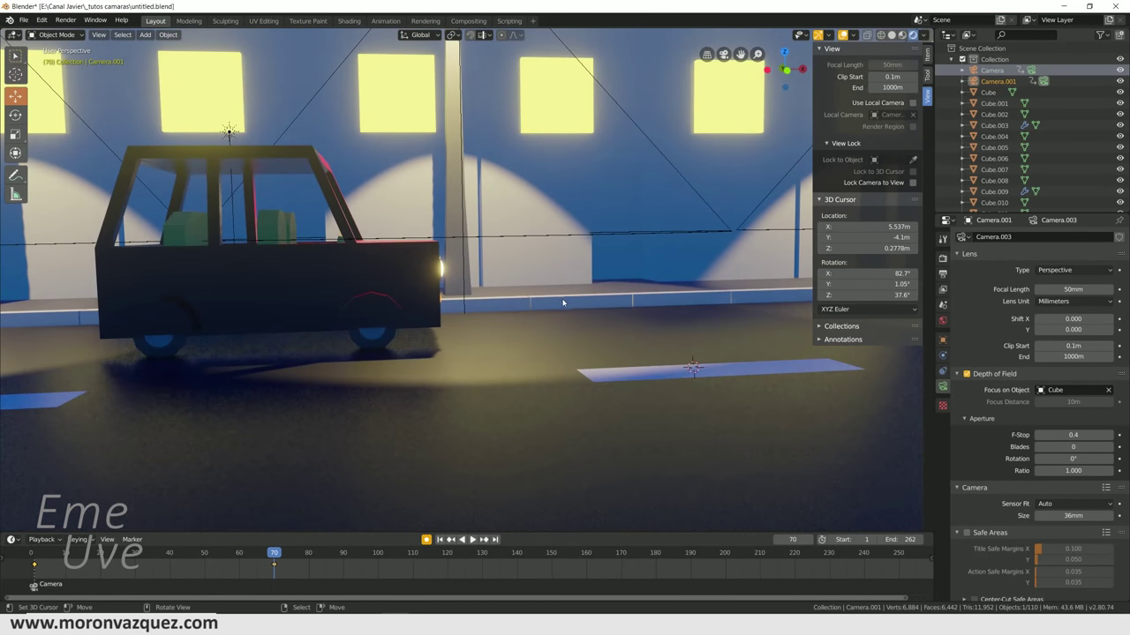
pyautogui.scroll(1, 556, 291)
pyautogui.scroll(-1, 552, 298)
pyautogui.press('KP_0')
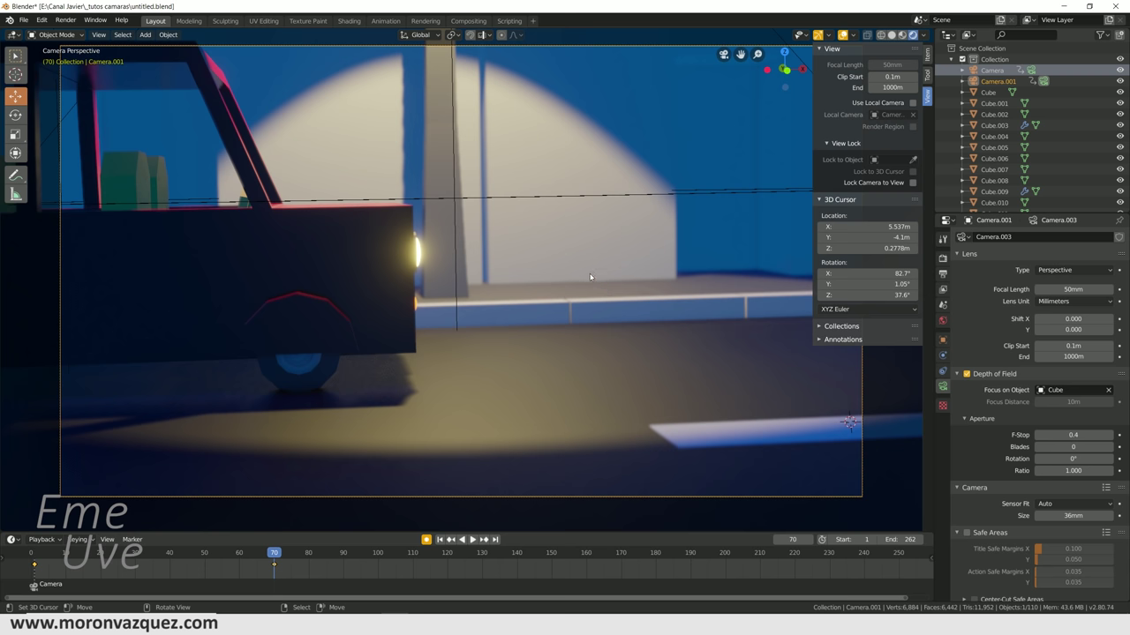
# - With Lock Camera to View on, pan Camera.001 close on the car's front and headlight
pyautogui.moveTo(424, 351)
pyautogui.keyDown('shift'); pyautogui.mouseDown(button='middle')
pyautogui.moveTo(480, 345)
pyautogui.moveTo(465, 351)
pyautogui.mouseUp(button='middle'); pyautogui.keyUp('shift')
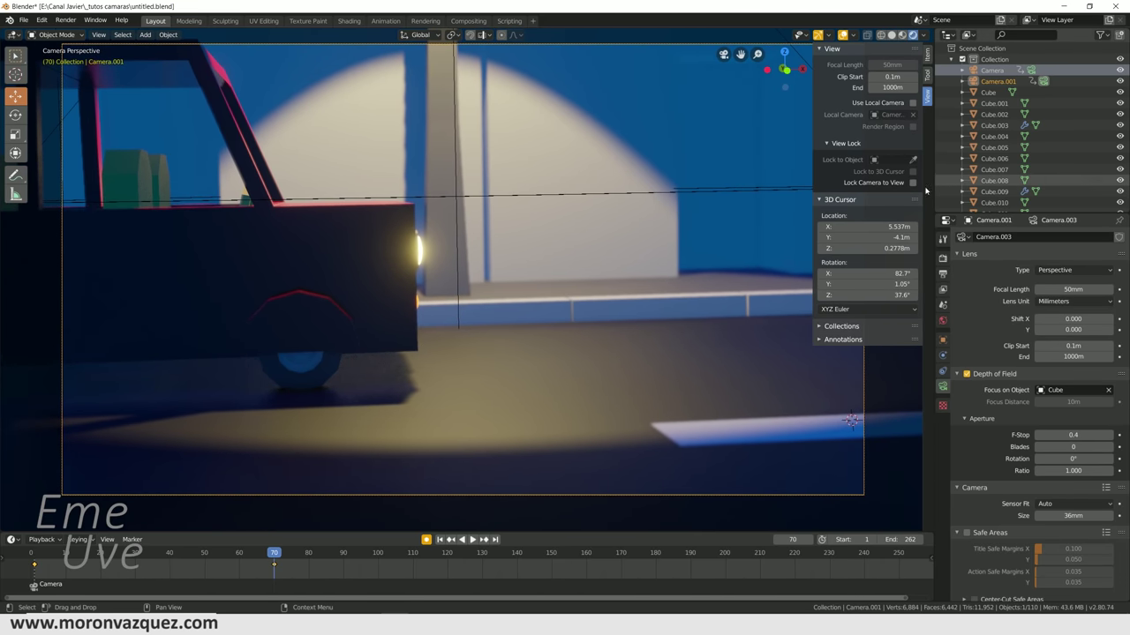
pyautogui.click(913, 182)
pyautogui.moveTo(535, 290)
pyautogui.mouseDown(button='middle')
pyautogui.moveTo(520, 309)
pyautogui.moveTo(571, 352)
pyautogui.moveTo(418, 351)
pyautogui.mouseUp(button='middle')
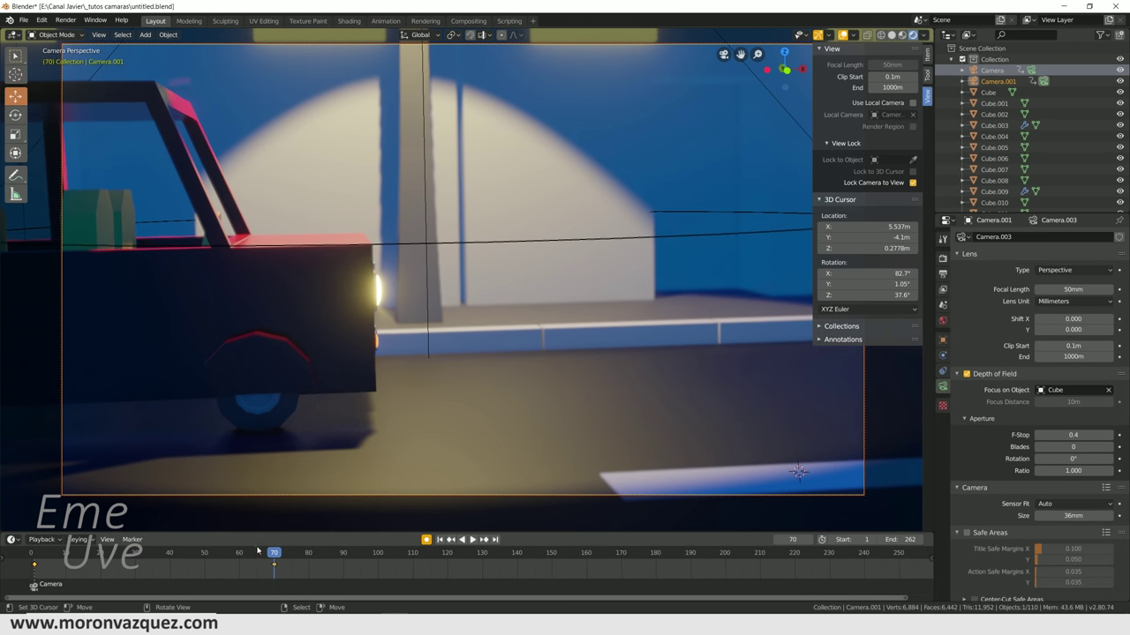
pyautogui.click(133, 540)
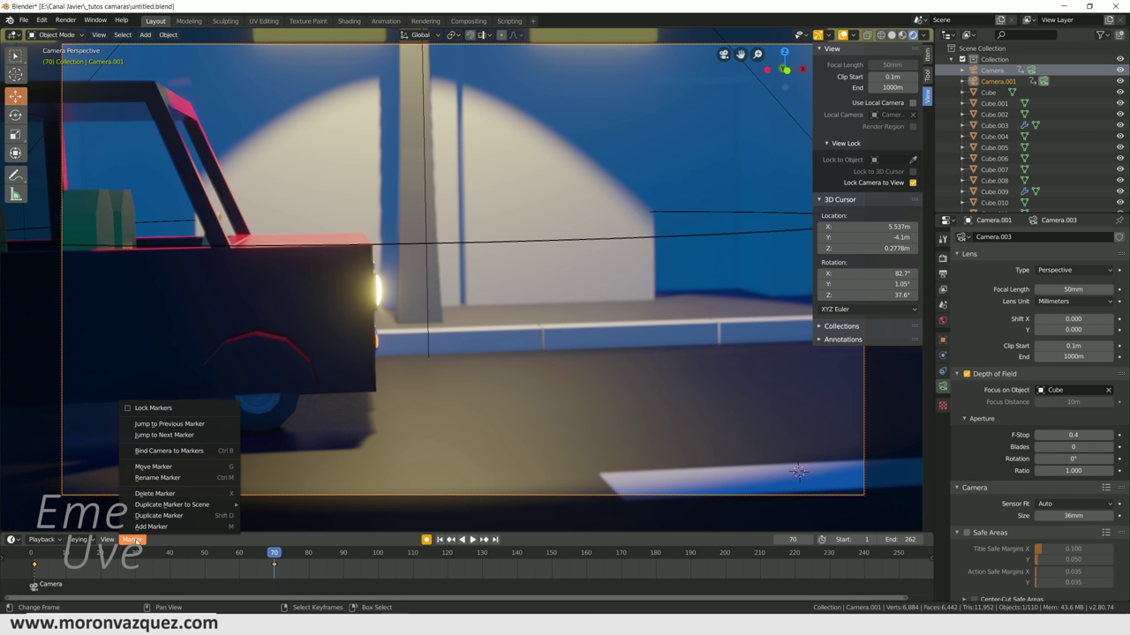
# - Bind Camera.001 to a marker at frame 70 and play the animation to check the cut
pyautogui.click(183, 454)
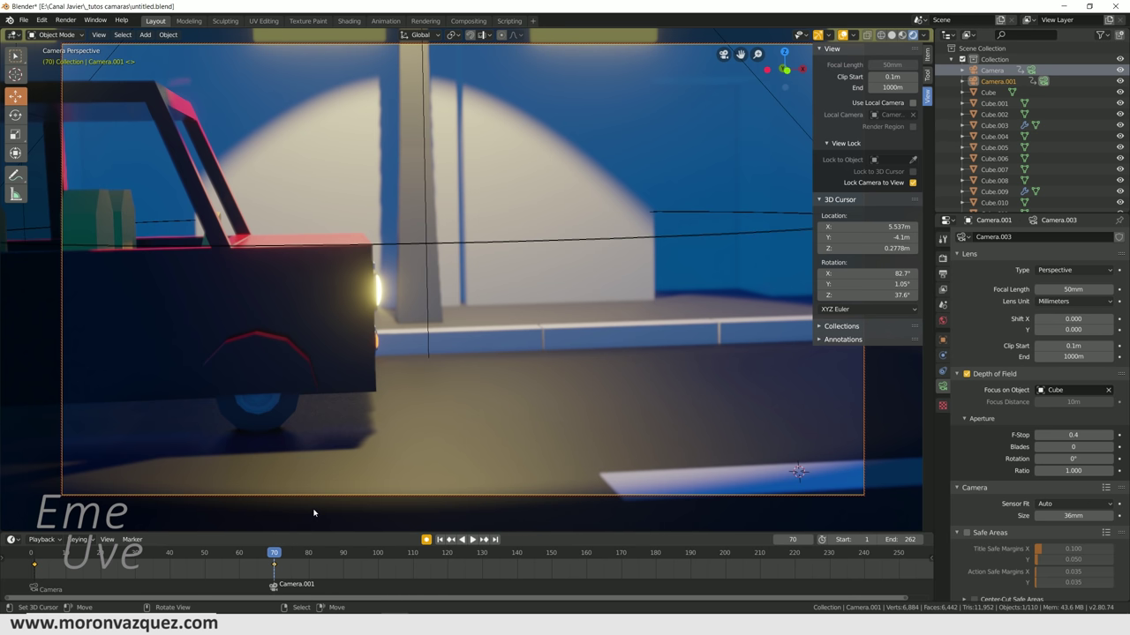
pyautogui.press('space')
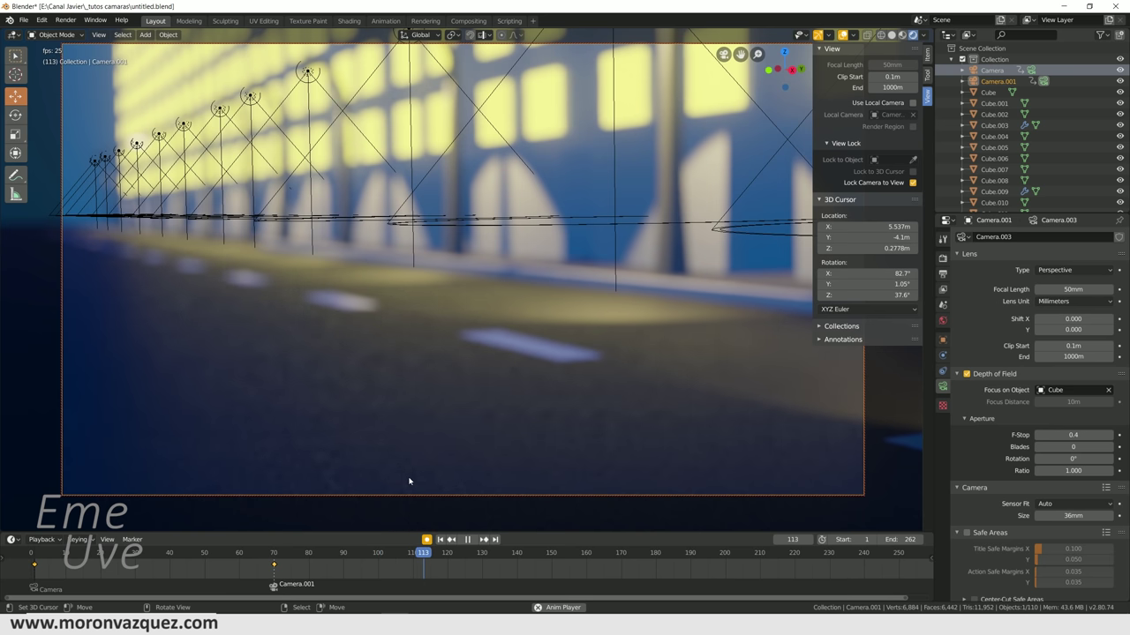
# - Return to frame 70 and reframe the locked camera on the car's side, previewing playback
pyautogui.press('space')
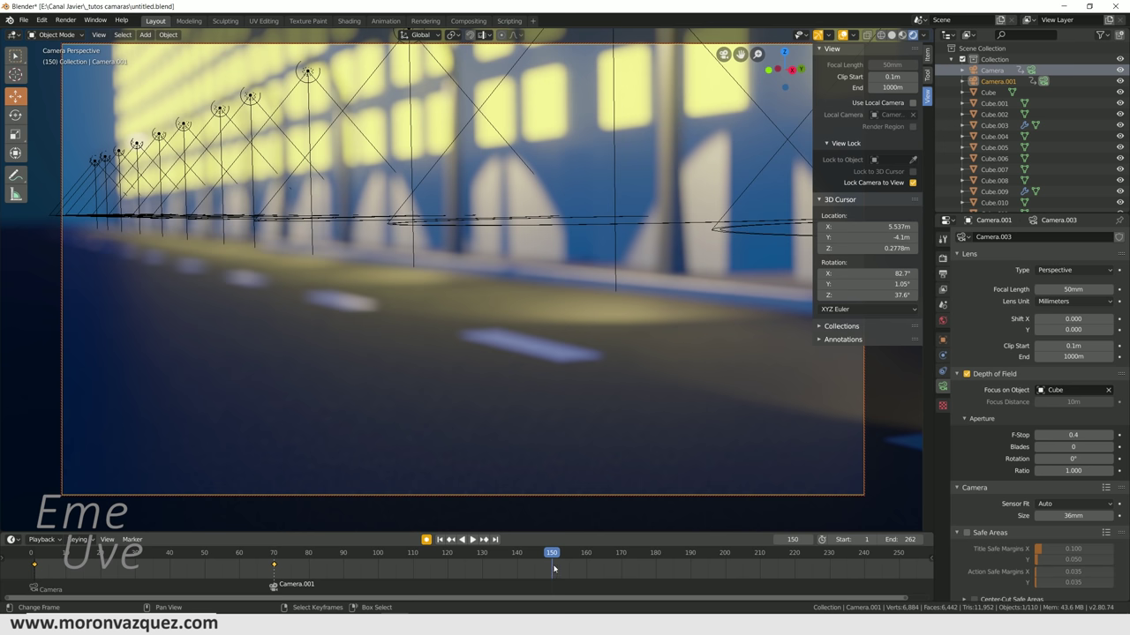
pyautogui.click(274, 574)
pyautogui.moveTo(508, 358)
pyautogui.mouseDown(button='middle')
pyautogui.moveTo(579, 361)
pyautogui.moveTo(217, 378)
pyautogui.moveTo(106, 365)
pyautogui.mouseUp(button='middle')
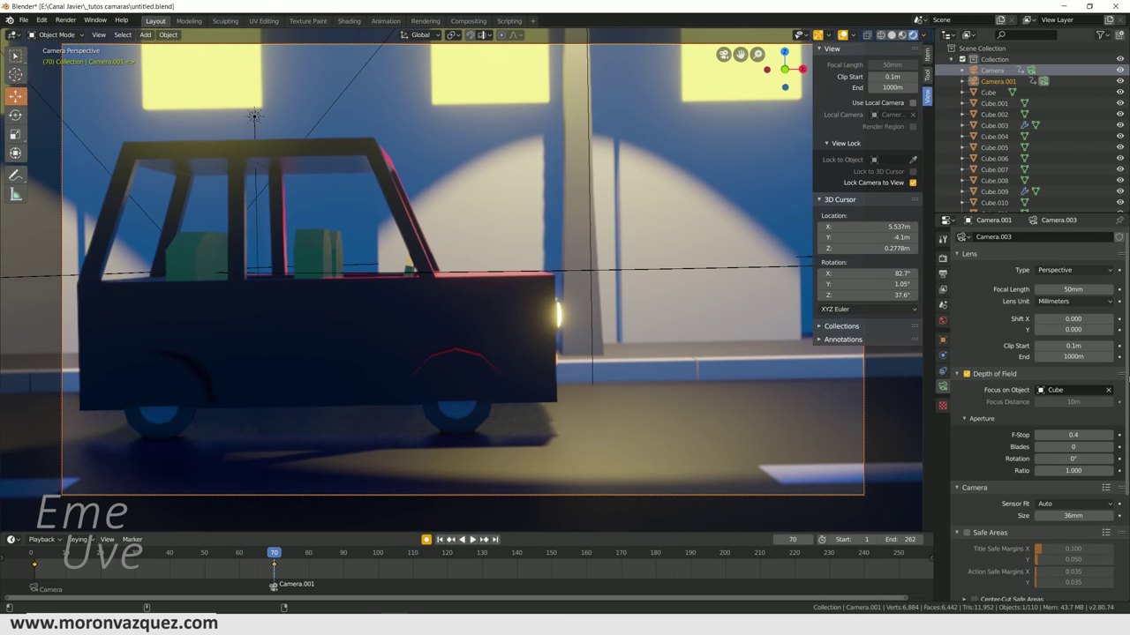
pyautogui.keyDown('shift'); pyautogui.moveTo(594, 379); pyautogui.dragTo(416, 362, button='middle'); pyautogui.keyUp('shift')
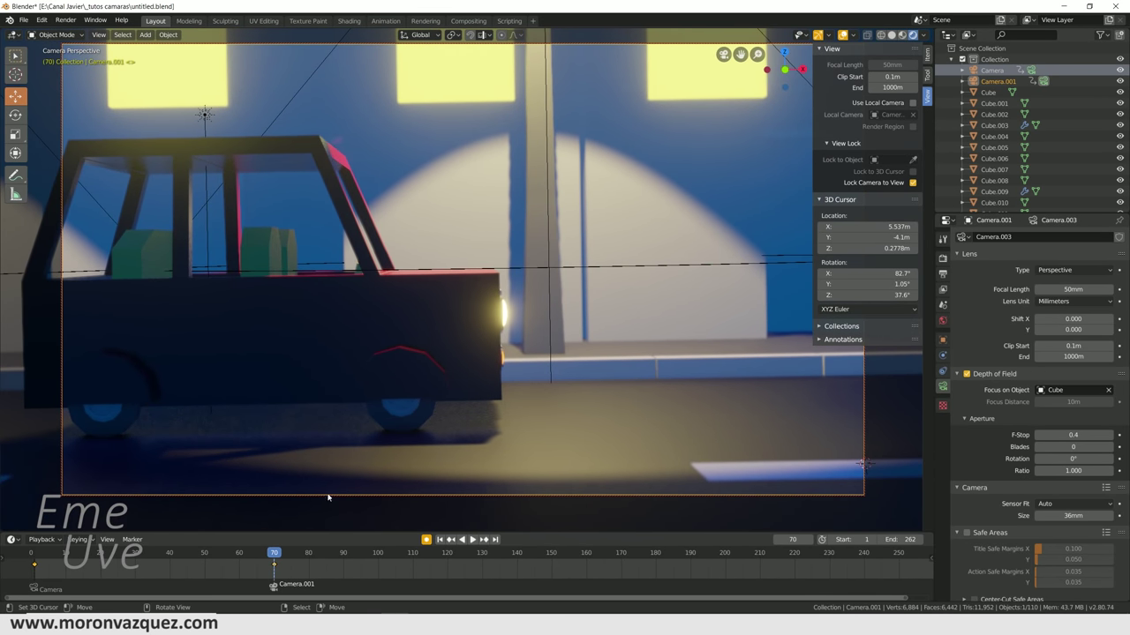
pyautogui.keyDown('shift'); pyautogui.moveTo(461, 424); pyautogui.dragTo(399, 411, button='middle'); pyautogui.keyUp('shift')
pyautogui.press('space')
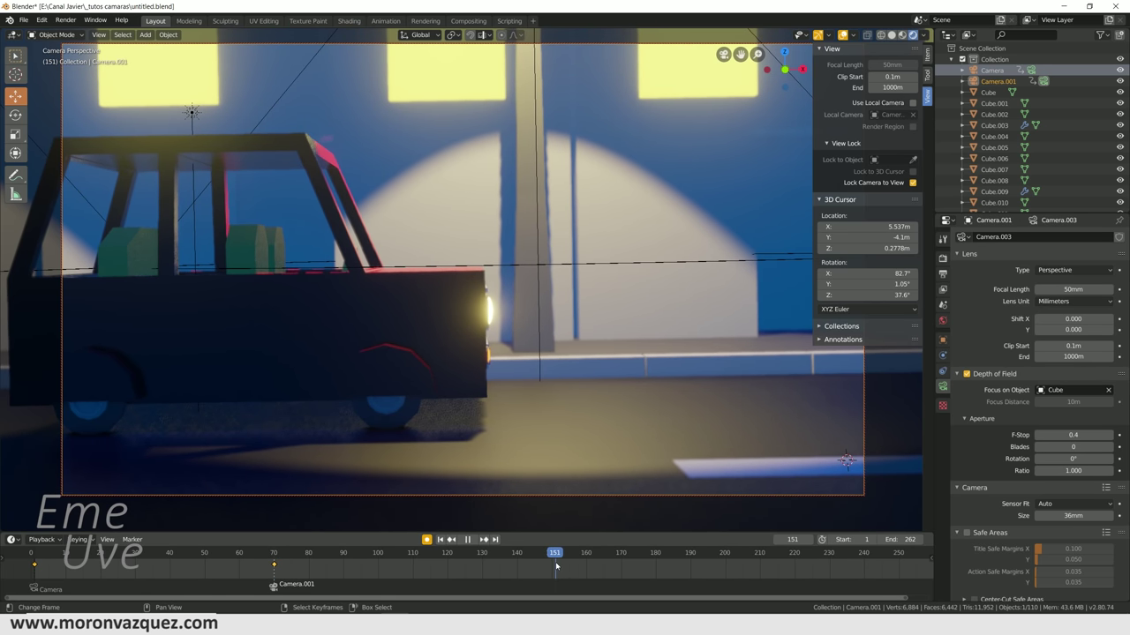
pyautogui.press('space')
# - Preview the shot from frame 1, then move the frame 150 keyframe back to frame 140
pyautogui.moveTo(359, 394)
pyautogui.mouseDown(button='middle')
pyautogui.moveTo(18, 394)
pyautogui.moveTo(35, 396)
pyautogui.mouseUp(button='middle')
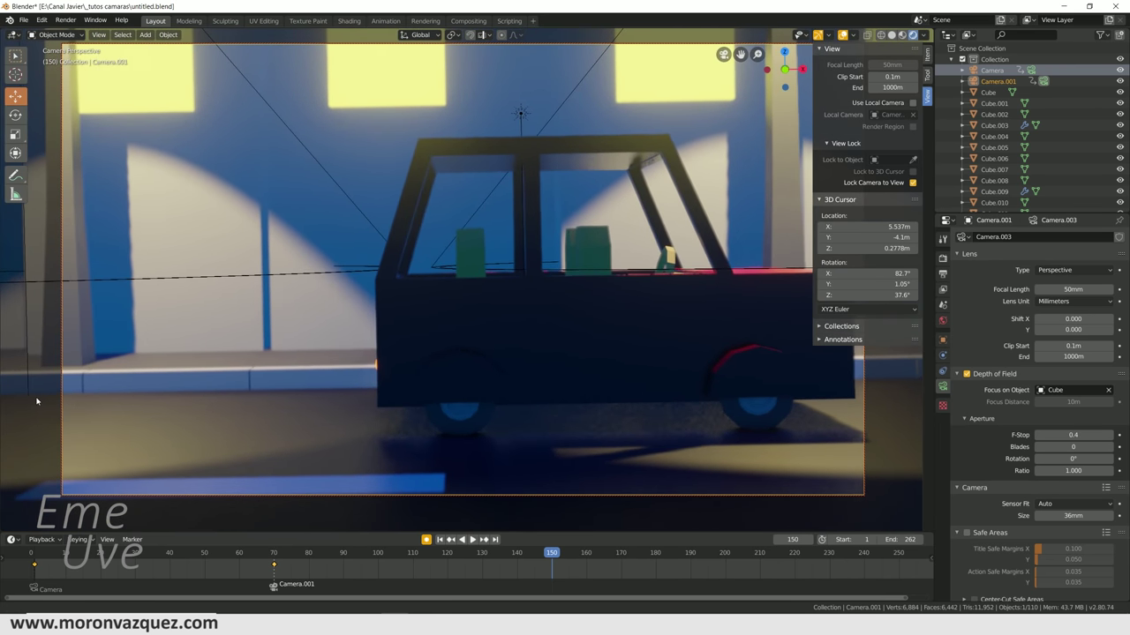
pyautogui.moveTo(341, 584)
pyautogui.mouseDown()
pyautogui.moveTo(296, 565)
pyautogui.moveTo(566, 551)
pyautogui.moveTo(546, 553)
pyautogui.mouseUp()
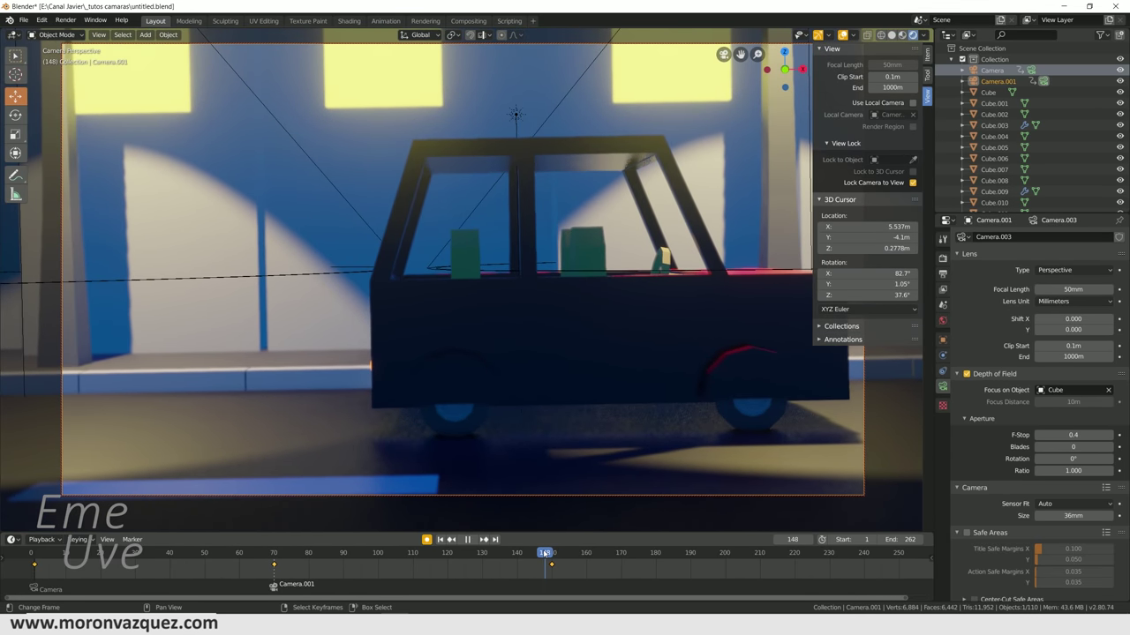
pyautogui.hotkey('shift', 'Left')
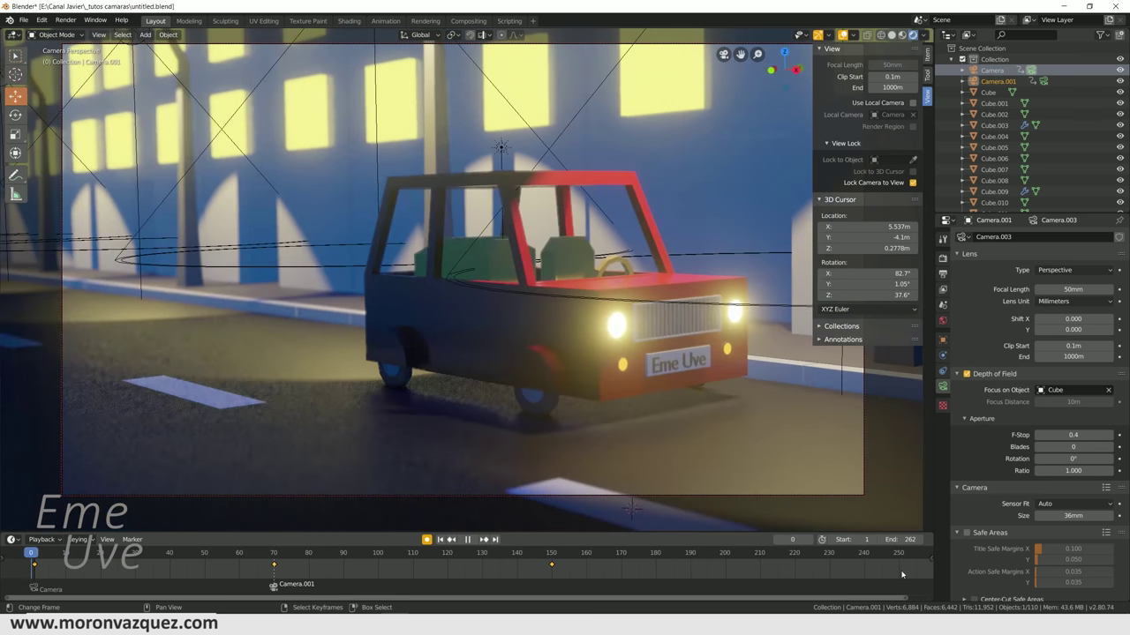
pyautogui.press('space')
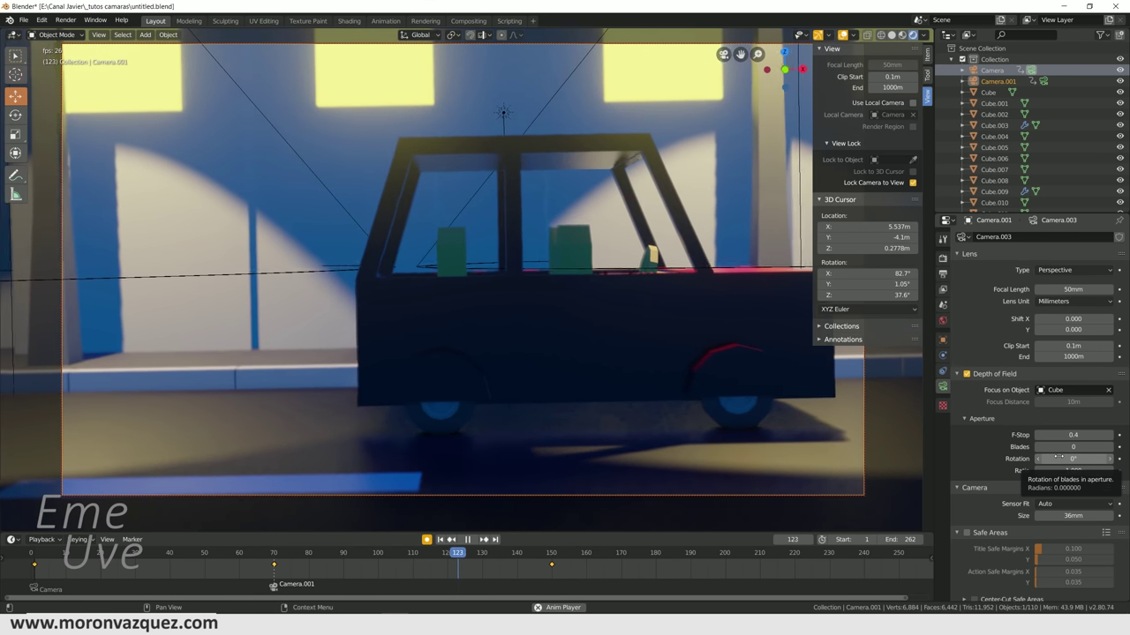
pyautogui.press('space')
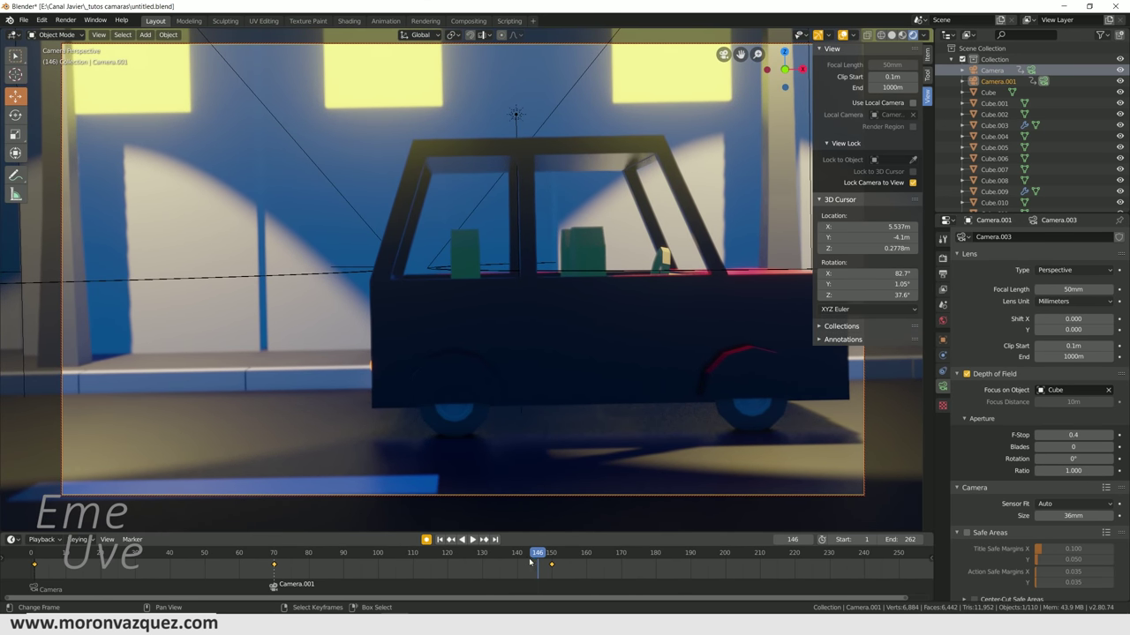
pyautogui.moveTo(554, 565); pyautogui.dragTo(517, 565)
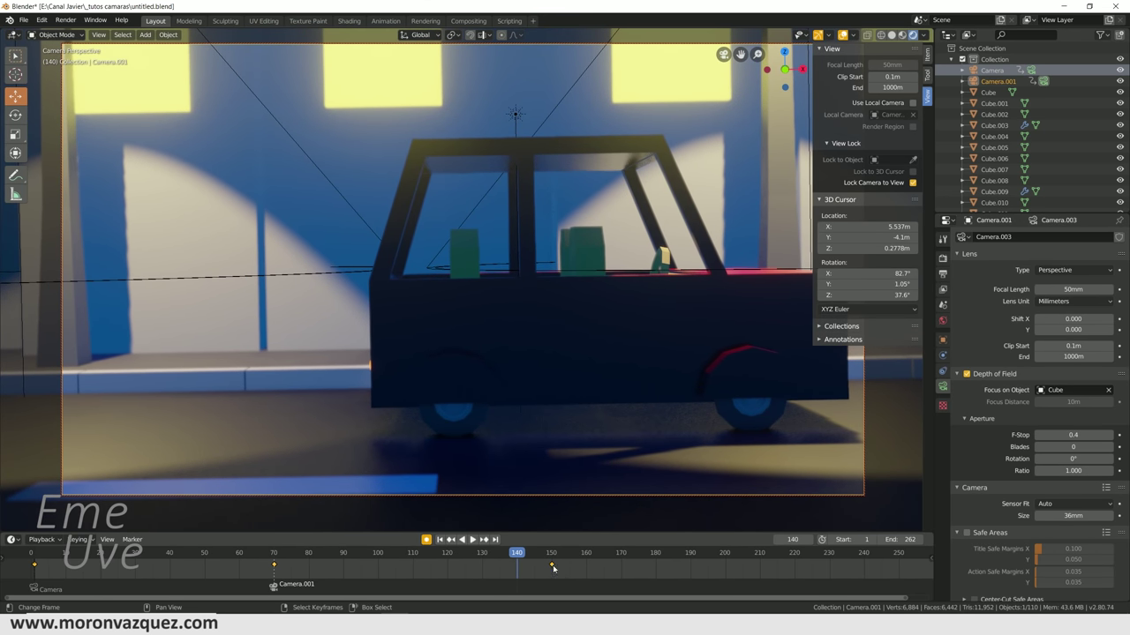
pyautogui.moveTo(553, 566); pyautogui.dragTo(517, 566)
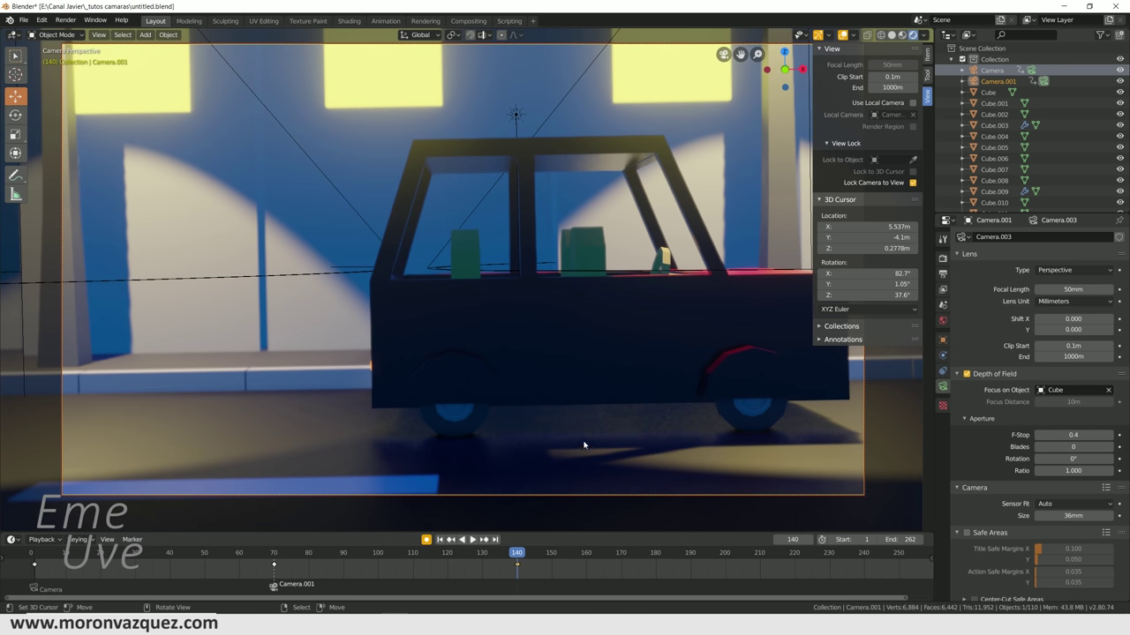
# - Duplicate the camera as Camera.002, slide it along X on the road, and look through it
pyautogui.click(913, 183)
pyautogui.moveTo(671, 274); pyautogui.dragTo(627, 285, button='middle')
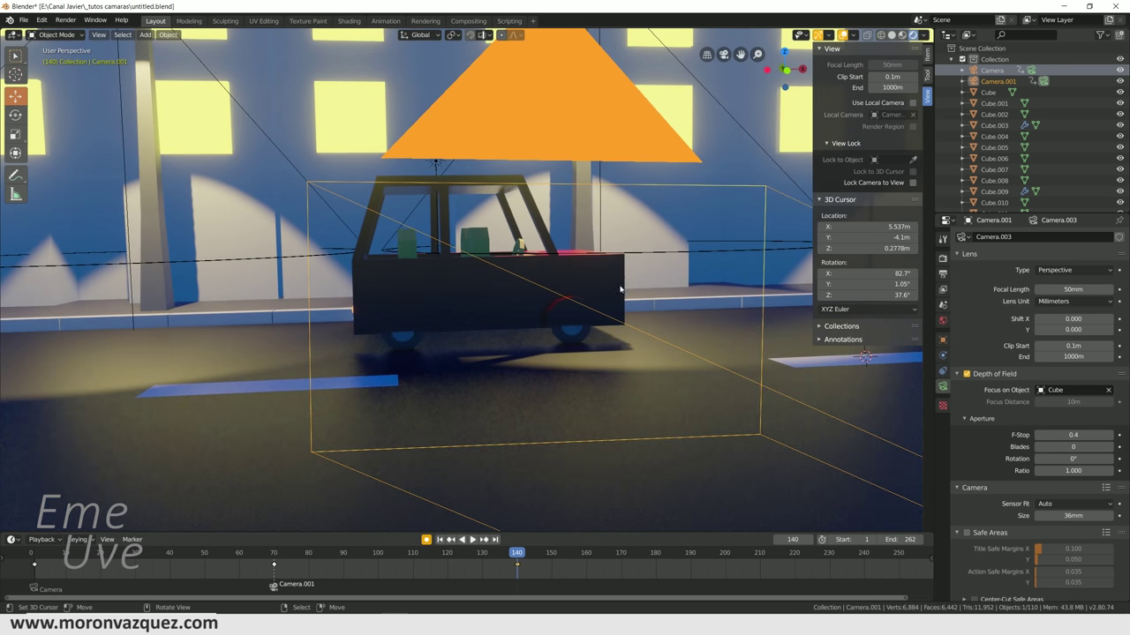
pyautogui.moveTo(530, 307)
pyautogui.mouseDown(button='middle')
pyautogui.moveTo(338, 338)
pyautogui.moveTo(425, 338)
pyautogui.moveTo(671, 277)
pyautogui.moveTo(509, 346)
pyautogui.moveTo(593, 429)
pyautogui.moveTo(466, 361)
pyautogui.moveTo(603, 332)
pyautogui.moveTo(570, 345)
pyautogui.moveTo(617, 315)
pyautogui.moveTo(553, 294)
pyautogui.mouseUp(button='middle')
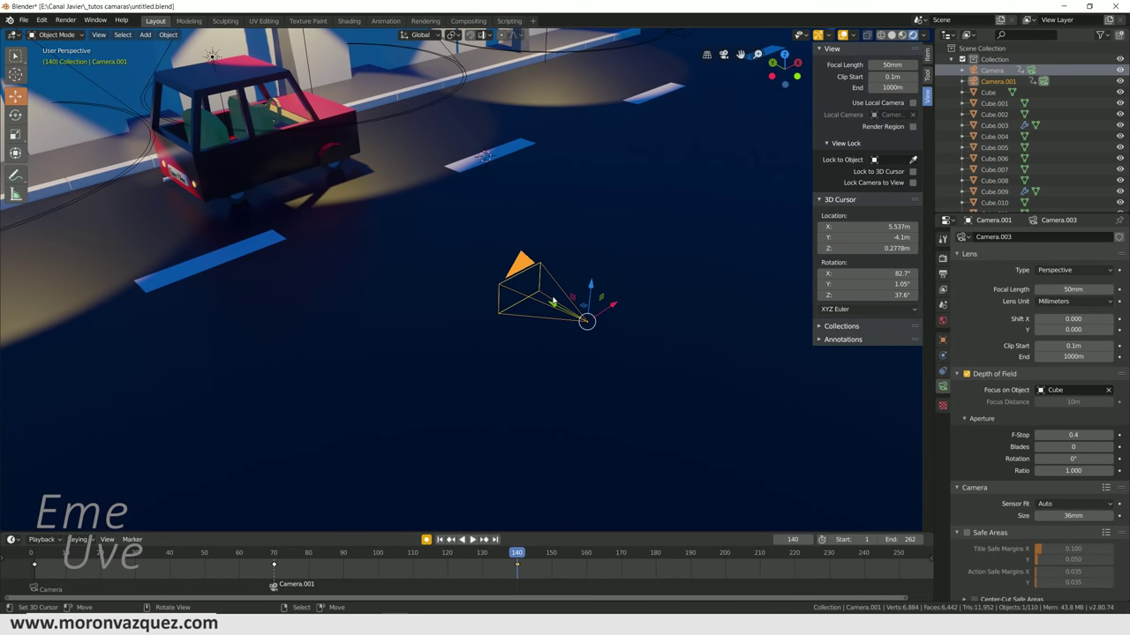
pyautogui.hotkey('shift', 'd')
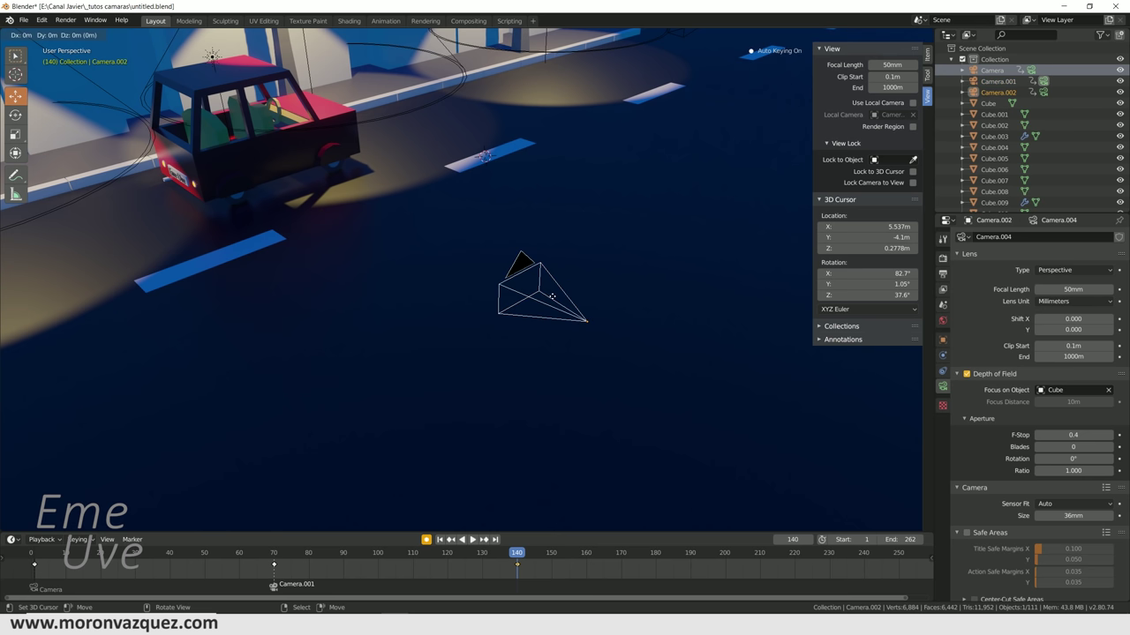
pyautogui.rightClick(552, 296)
pyautogui.moveTo(623, 308); pyautogui.dragTo(530, 316)
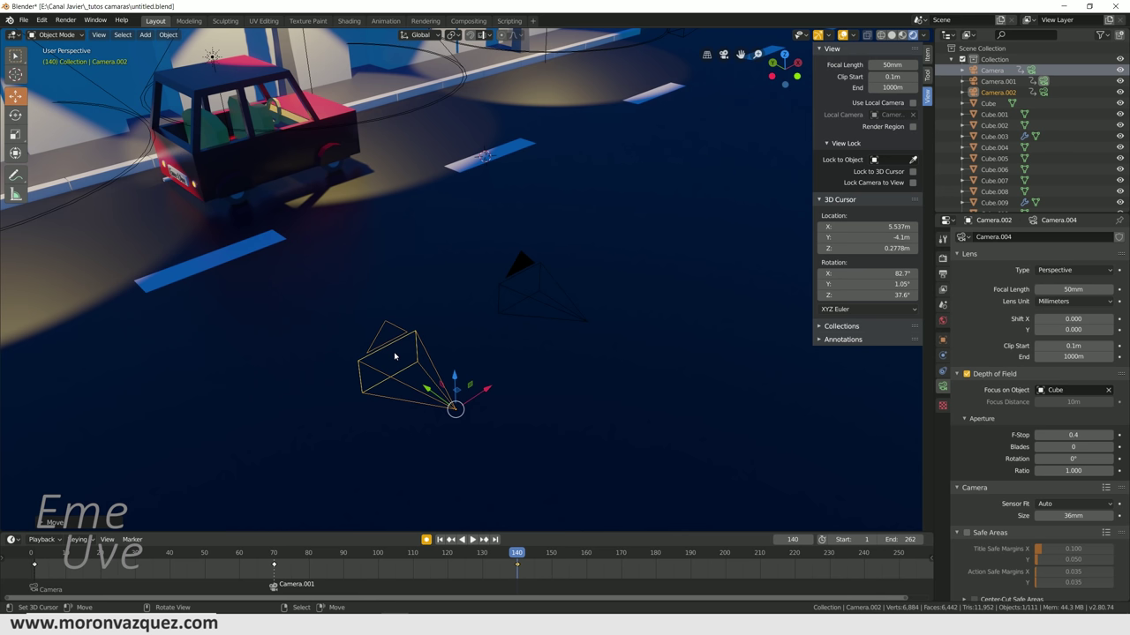
pyautogui.press('ctrl+KP_0')
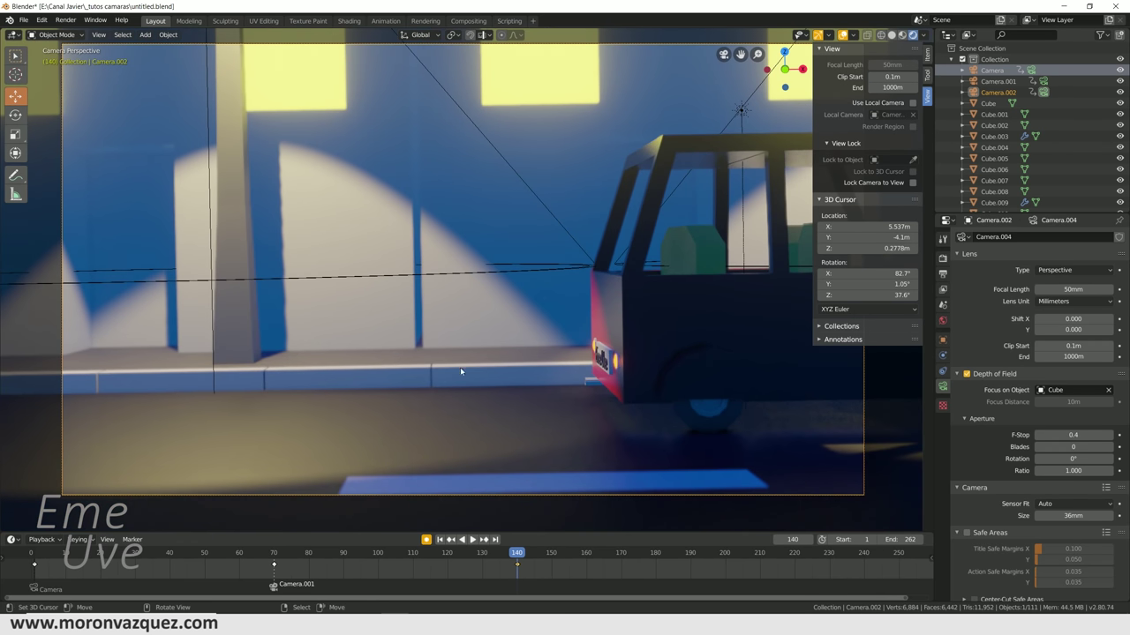
# - Align Camera.002 to a low view of the car and pan to centre the number plate
pyautogui.press('KP_0')
pyautogui.moveTo(464, 360)
pyautogui.mouseDown(button='middle')
pyautogui.moveTo(538, 372)
pyautogui.moveTo(512, 370)
pyautogui.moveTo(507, 336)
pyautogui.mouseUp(button='middle')
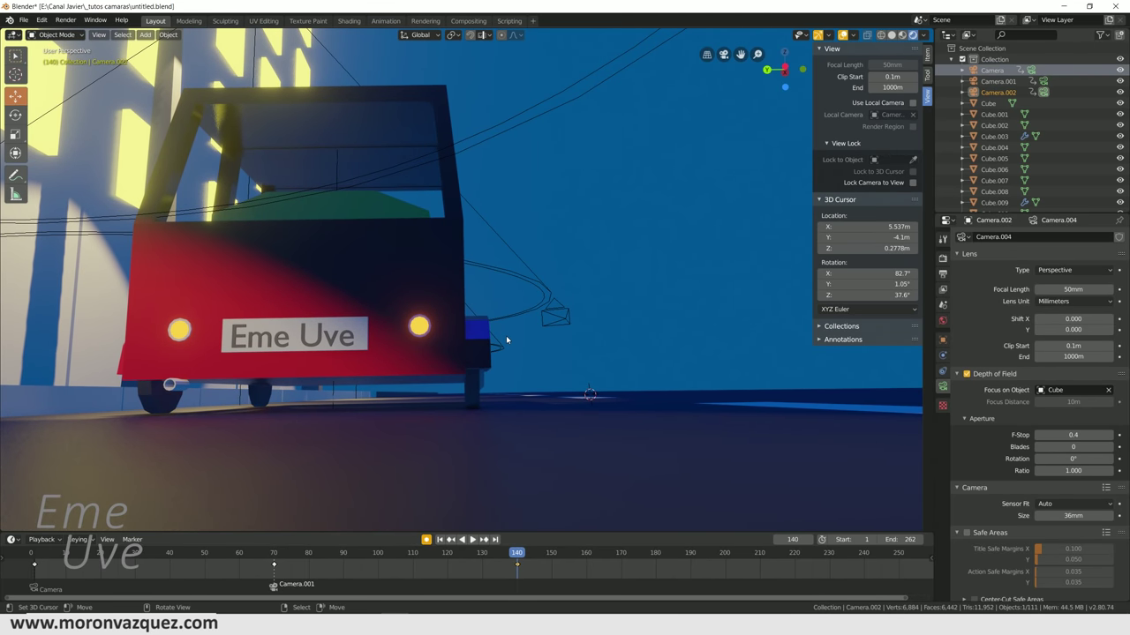
pyautogui.press('KP_0')
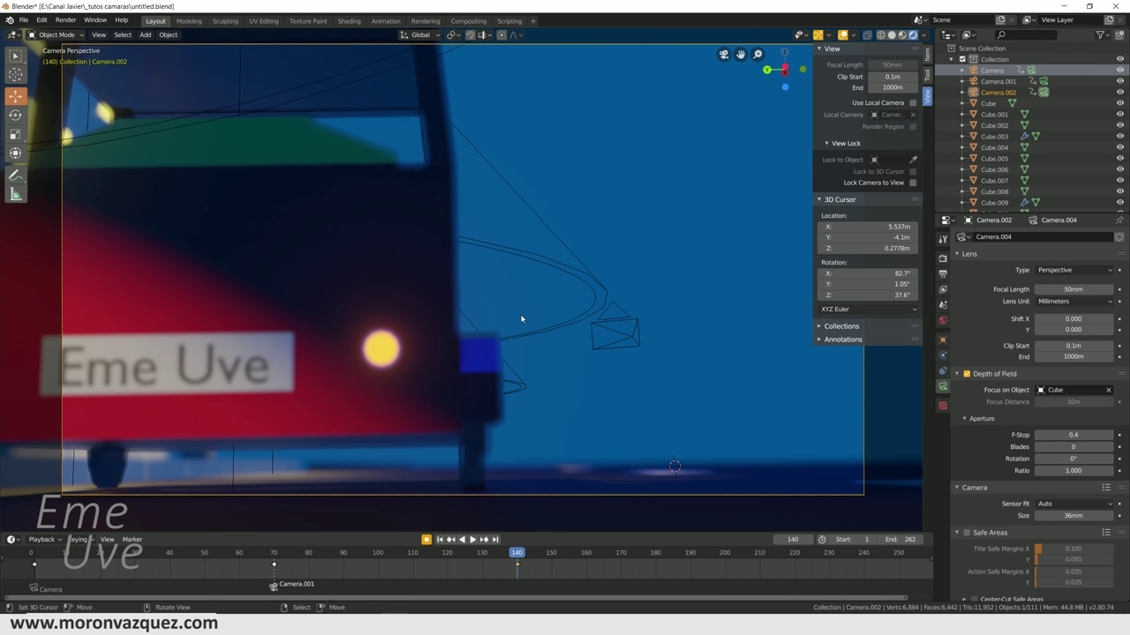
pyautogui.keyDown('shift'); pyautogui.moveTo(592, 323); pyautogui.dragTo(480, 342, button='middle'); pyautogui.keyUp('shift')
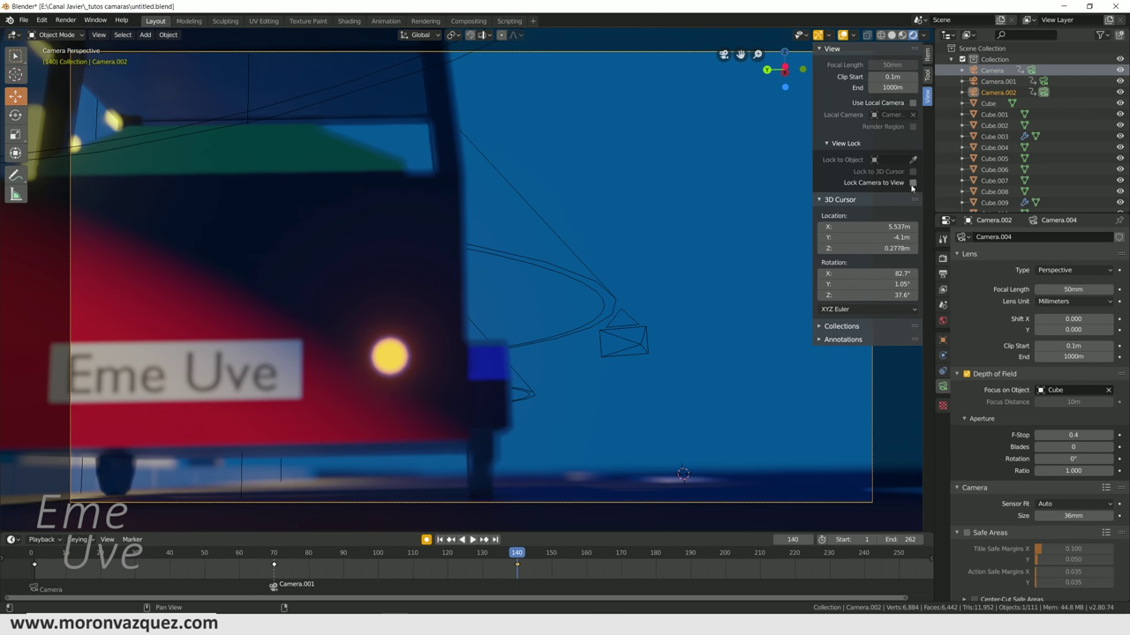
pyautogui.moveTo(479, 365)
pyautogui.keyDown('shift'); pyautogui.mouseDown(button='middle')
pyautogui.moveTo(500, 348)
pyautogui.moveTo(680, 324)
pyautogui.moveTo(525, 345)
pyautogui.moveTo(612, 358)
pyautogui.mouseUp(button='middle'); pyautogui.keyUp('shift')
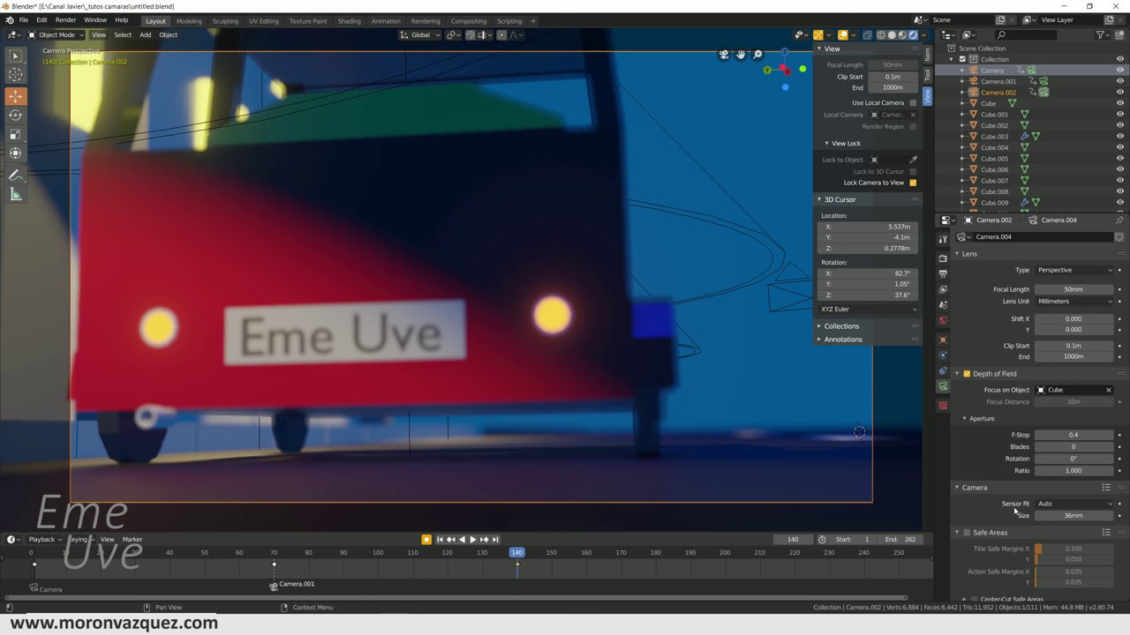
# - Set Camera.002's focus object to the Text.001 plate and raise the F-Stop to 1.1
pyautogui.scroll(-2, 1014, 510)
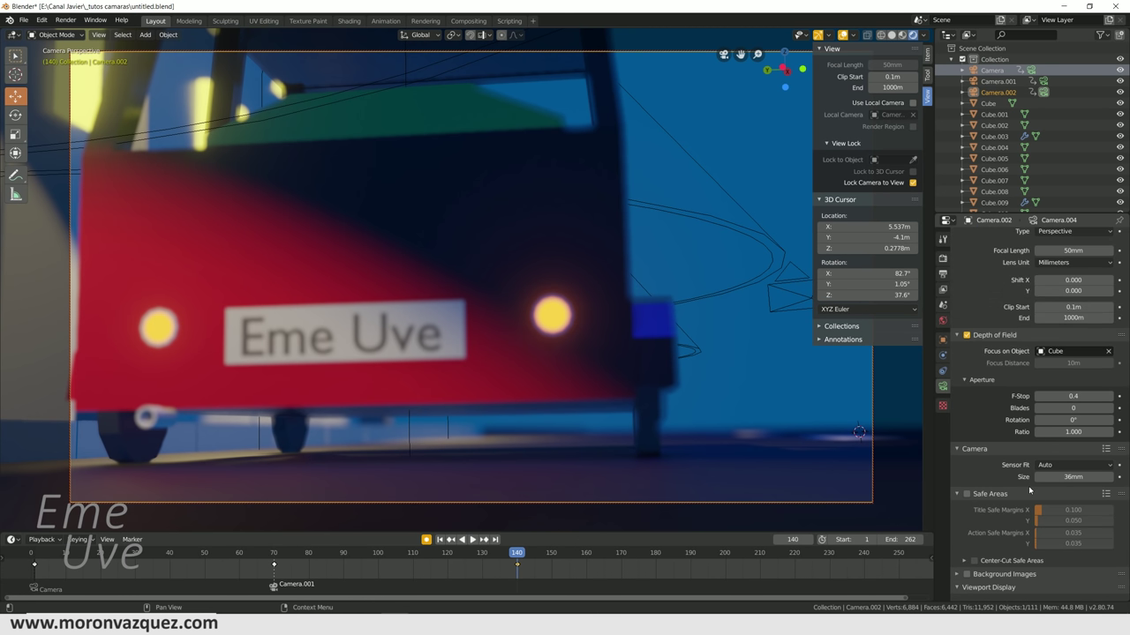
pyautogui.scroll(2, 1029, 491)
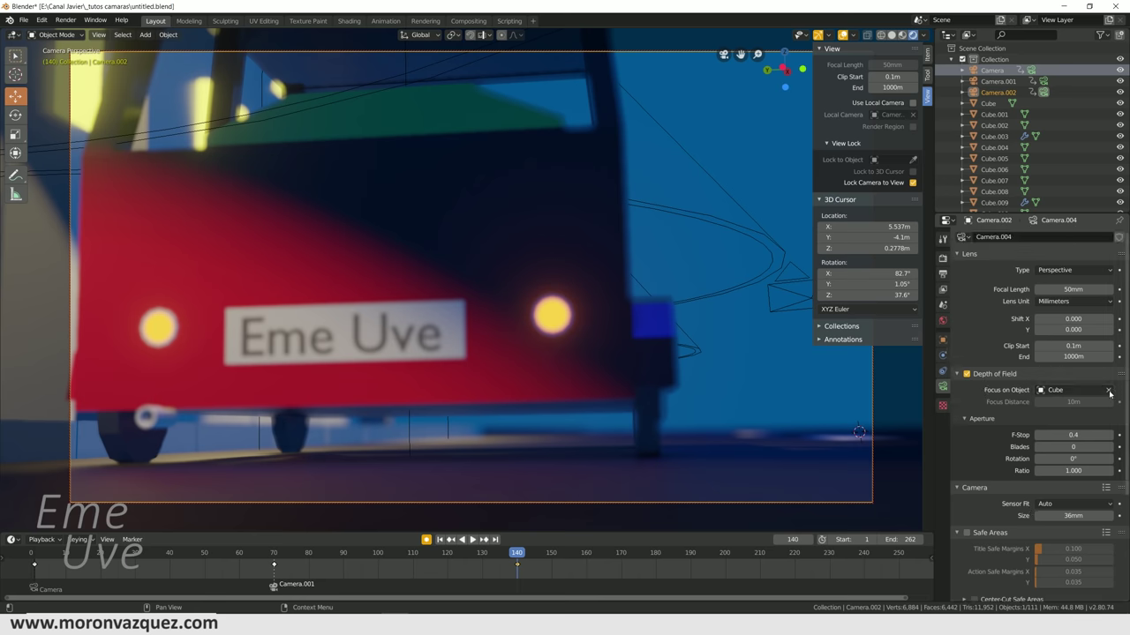
pyautogui.click(1110, 392)
pyautogui.click(1108, 390)
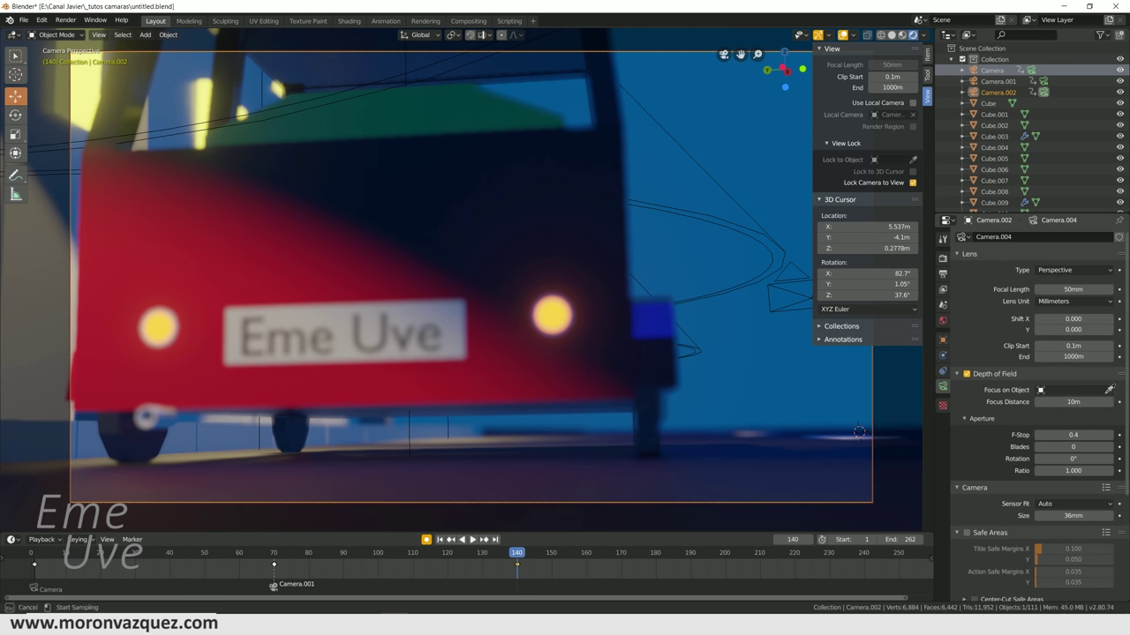
pyautogui.click(389, 331)
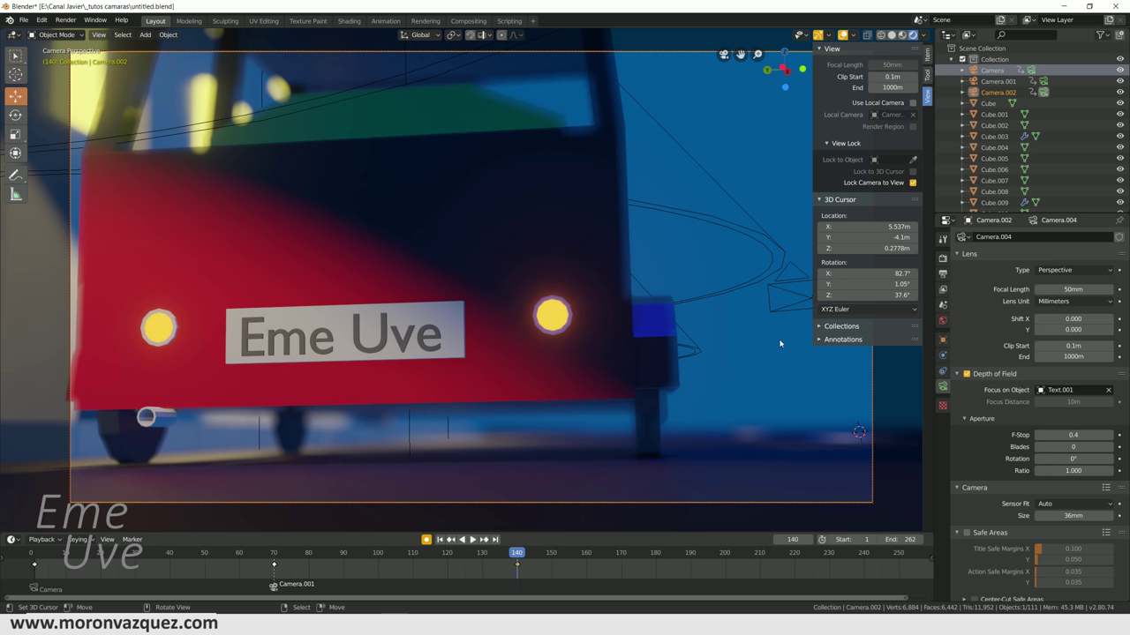
pyautogui.click(1110, 435)
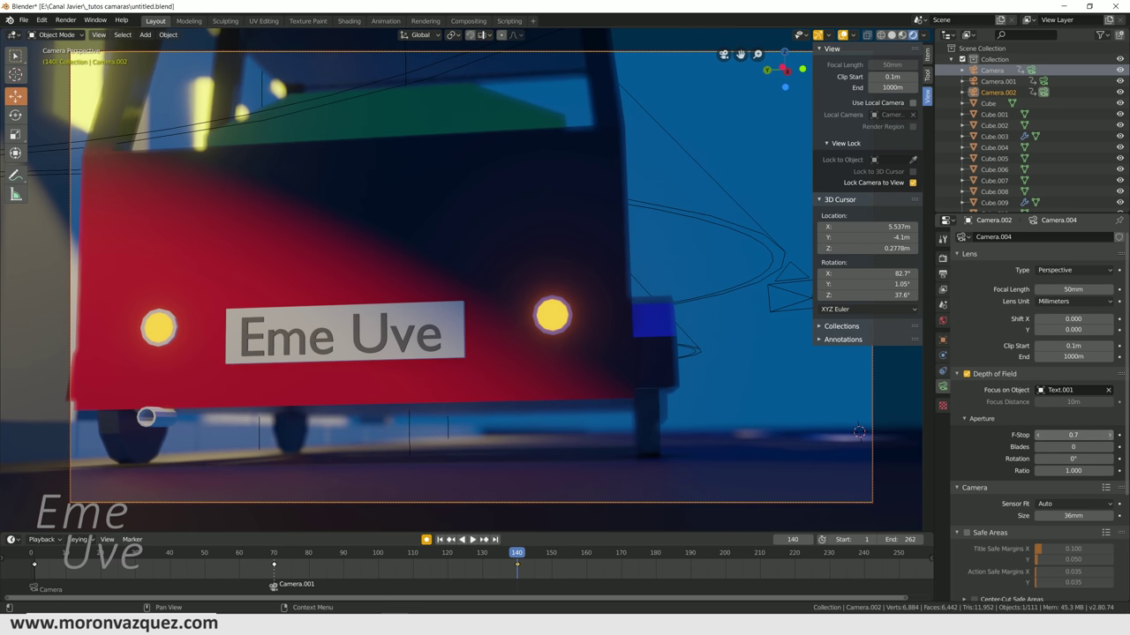
pyautogui.moveTo(1110, 435); pyautogui.dragTo(1109, 435)
pyautogui.write('1.1')
pyautogui.moveTo(542, 374)
pyautogui.mouseDown(button='middle')
pyautogui.moveTo(499, 388)
pyautogui.moveTo(380, 390)
pyautogui.mouseUp(button='middle')
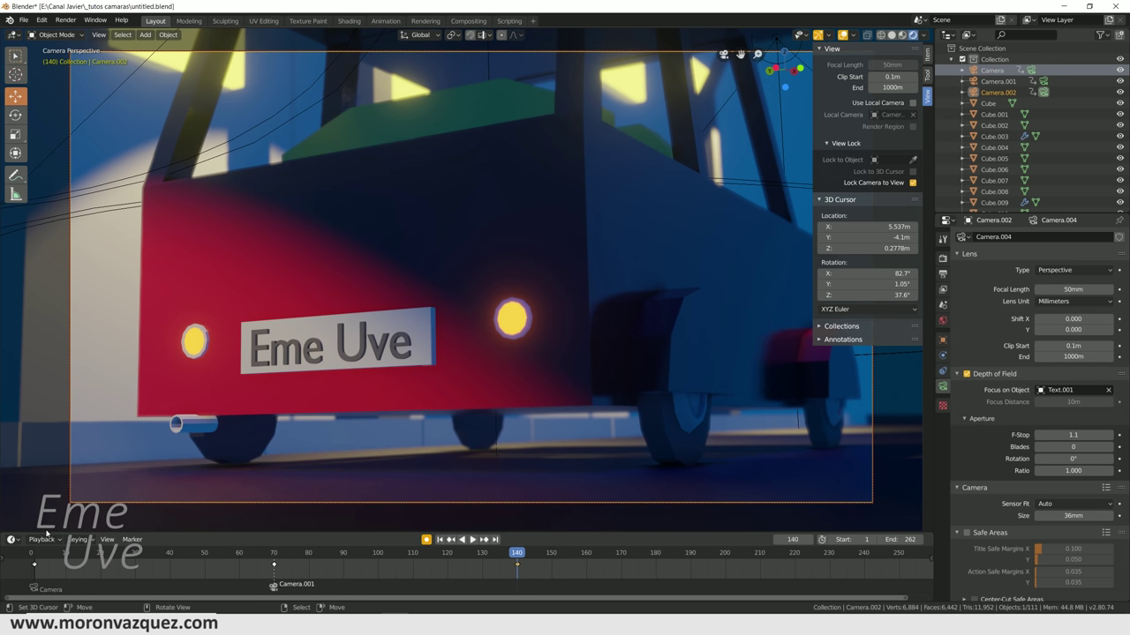
pyautogui.click(133, 539)
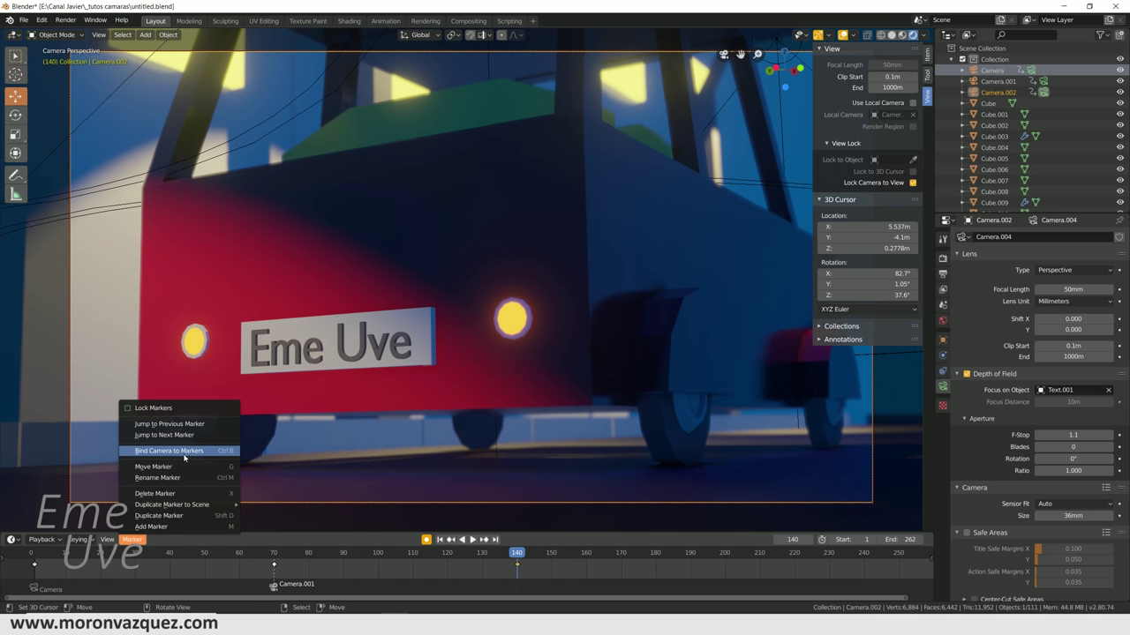
# - Bind Camera.002 to a marker at frame 140 and preview the cut, reframing the car
pyautogui.click(168, 451)
pyautogui.keyDown('shift'); pyautogui.moveTo(604, 342); pyautogui.dragTo(556, 355, button='middle'); pyautogui.keyUp('shift')
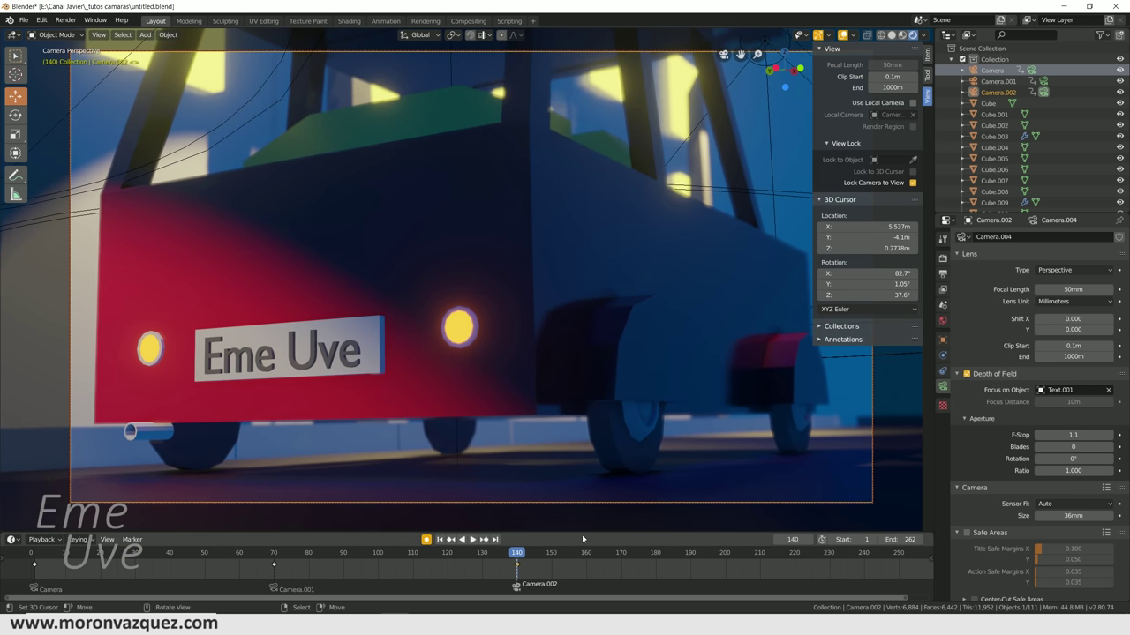
pyautogui.press('space')
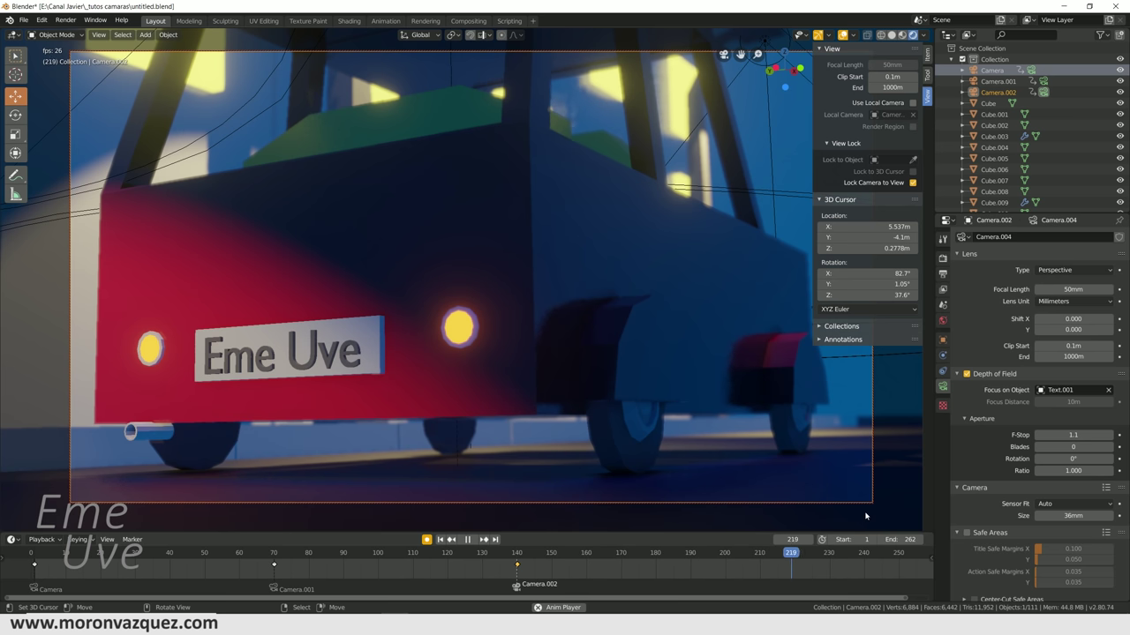
pyautogui.press('space')
pyautogui.moveTo(641, 351)
pyautogui.keyDown('shift'); pyautogui.mouseDown(button='middle')
pyautogui.moveTo(569, 416)
pyautogui.moveTo(622, 215)
pyautogui.moveTo(459, 195)
pyautogui.moveTo(560, 232)
pyautogui.moveTo(571, 270)
pyautogui.moveTo(606, 313)
pyautogui.mouseUp(button='middle'); pyautogui.keyUp('shift')
# - Raise the scene's end frame from 262 to 300
pyautogui.scroll(-3, 570, 269)
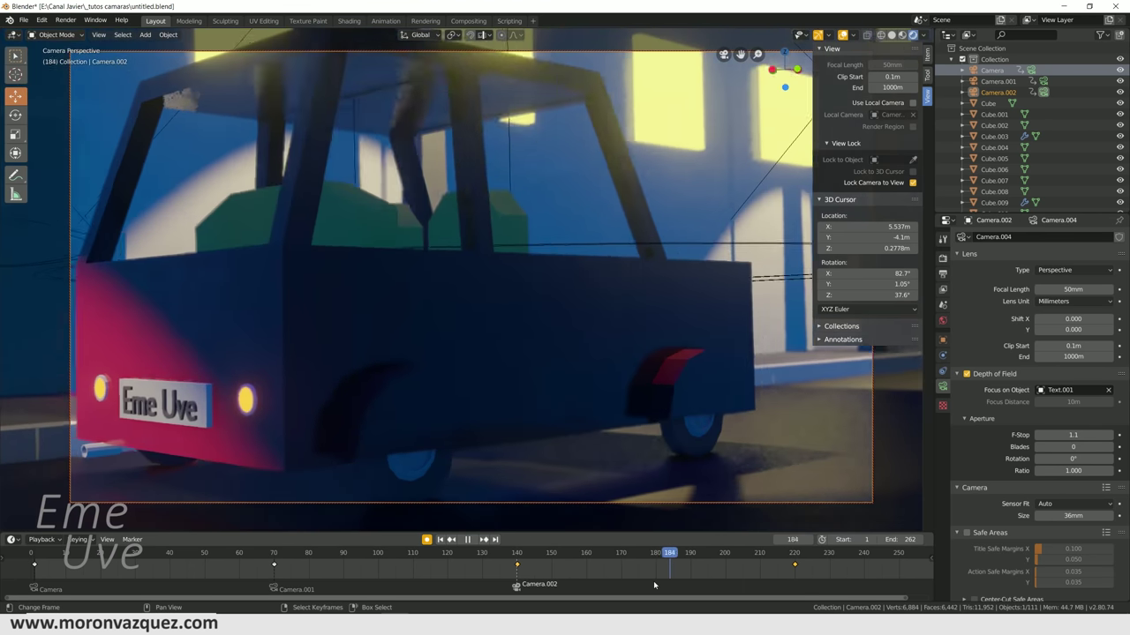
pyautogui.moveTo(653, 580)
pyautogui.mouseDown()
pyautogui.moveTo(518, 583)
pyautogui.moveTo(769, 574)
pyautogui.moveTo(795, 562)
pyautogui.mouseUp()
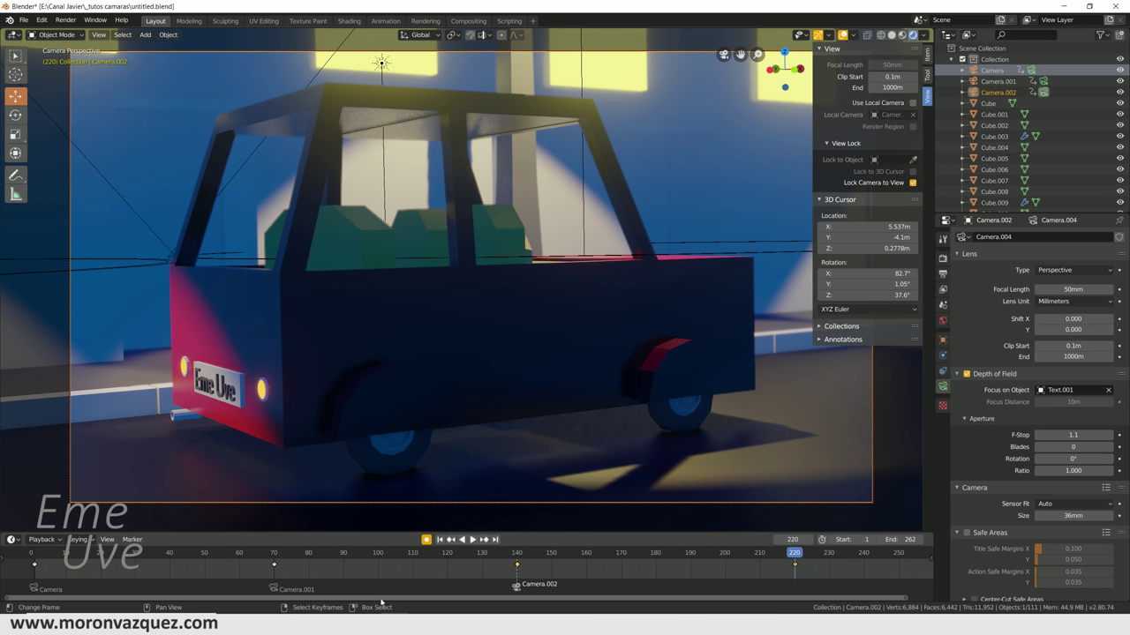
pyautogui.moveTo(381, 601); pyautogui.dragTo(628, 601)
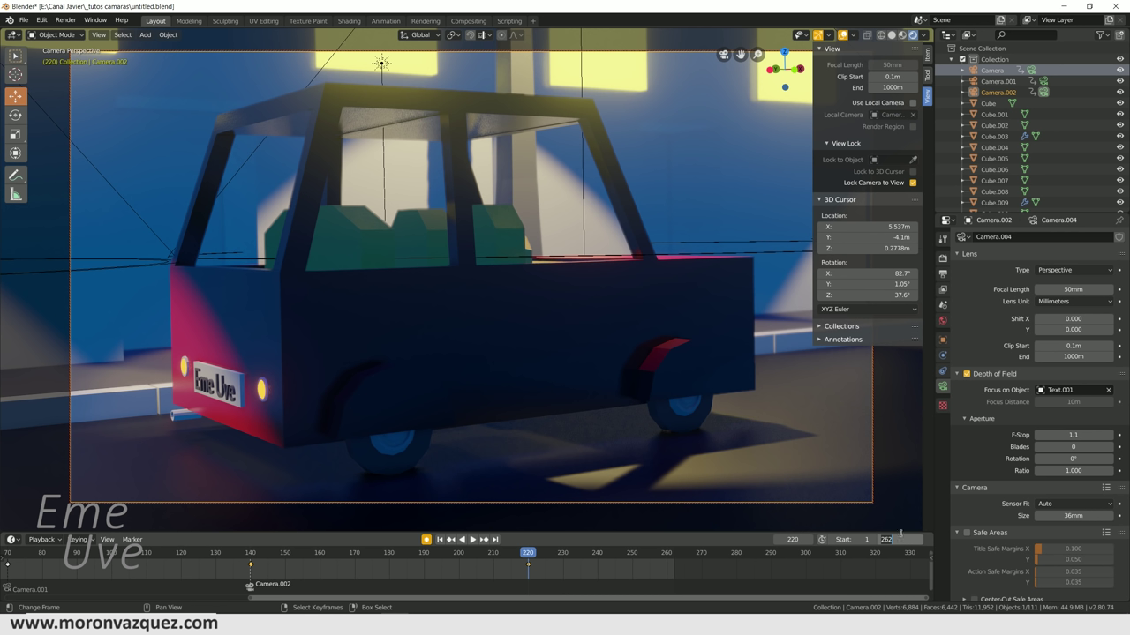
pyautogui.write('300')
pyautogui.press('Return')
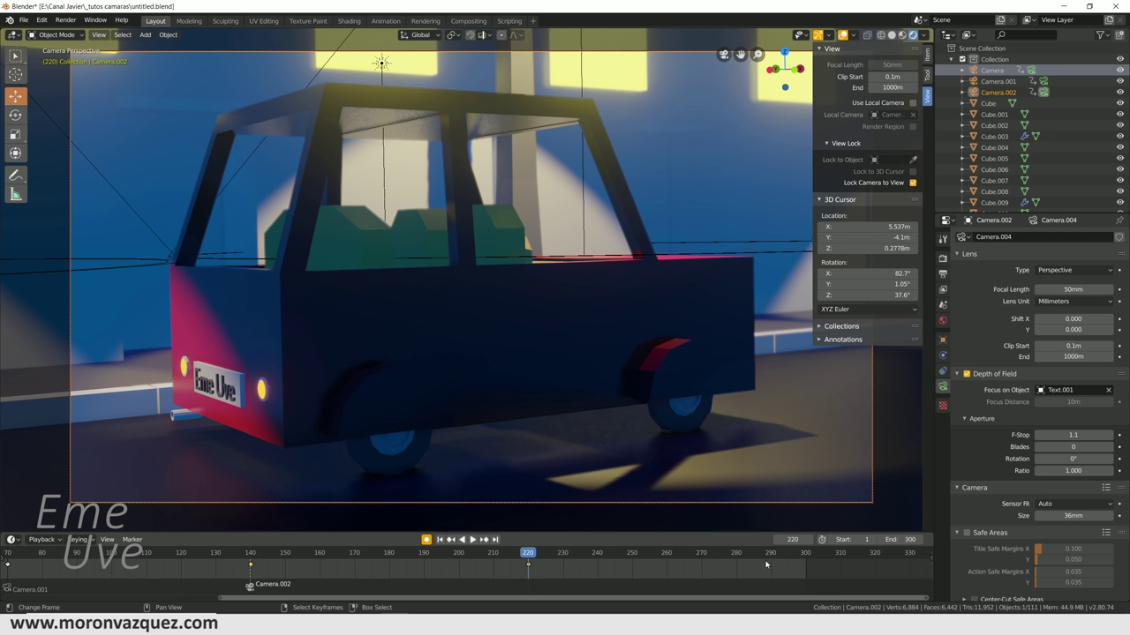
pyautogui.moveTo(558, 346); pyautogui.dragTo(510, 322, button='middle')
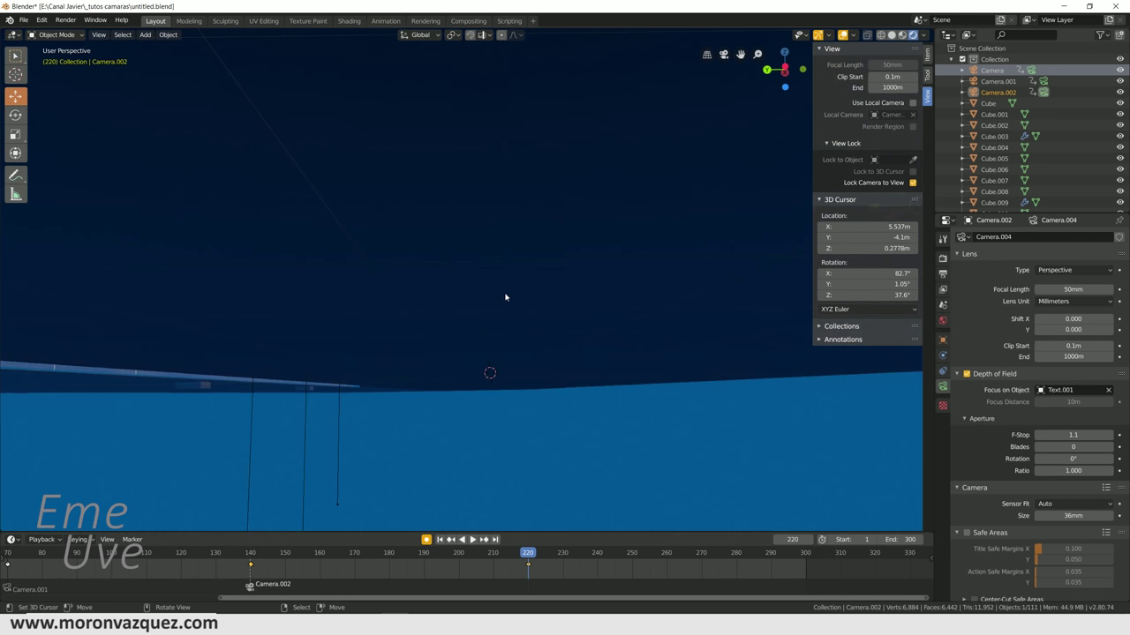
# - Duplicate Camera.002 as Camera.003, move it up and right, and look through it
pyautogui.scroll(-4, 510, 321)
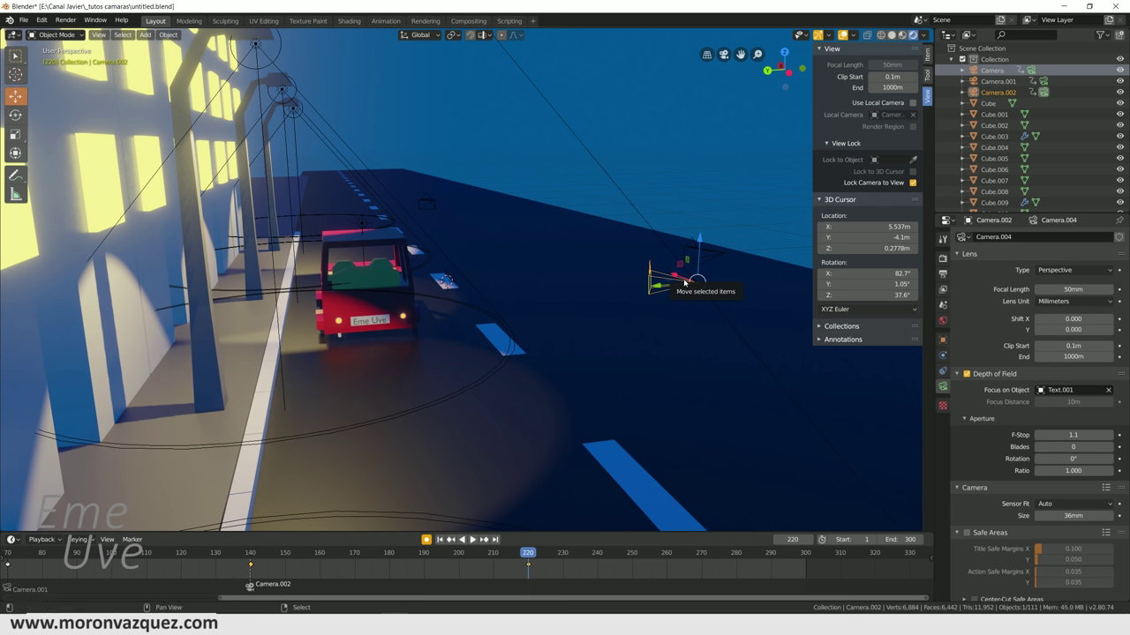
pyautogui.moveTo(685, 282)
pyautogui.mouseDown(button='middle')
pyautogui.moveTo(521, 297)
pyautogui.moveTo(561, 291)
pyautogui.mouseUp(button='middle')
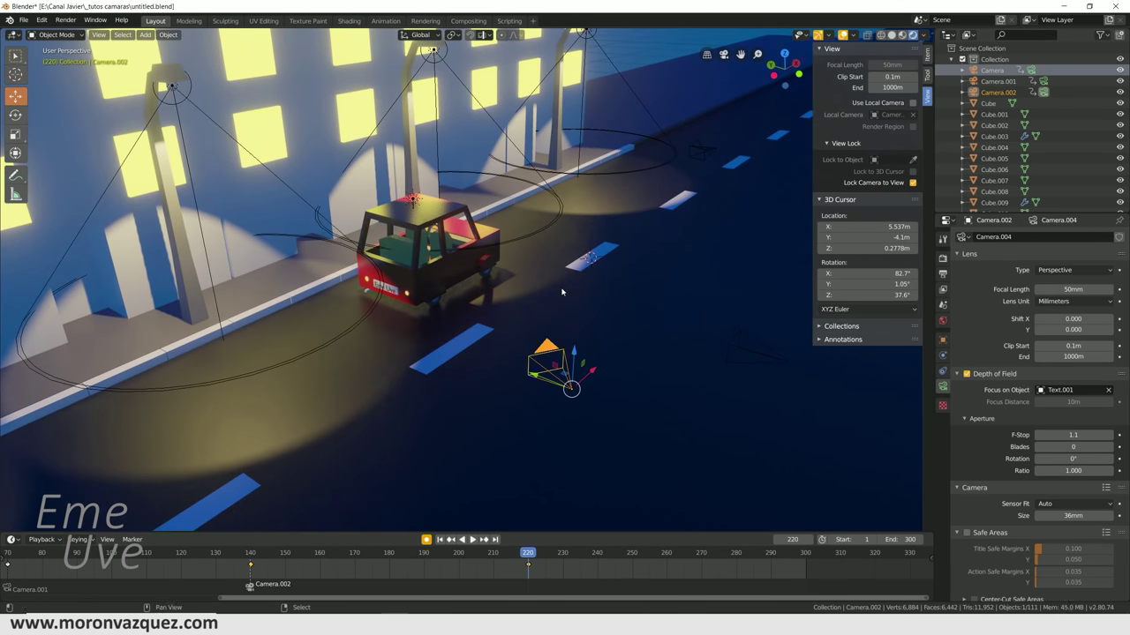
pyautogui.hotkey('shift', 'd')
pyautogui.rightClick(560, 288)
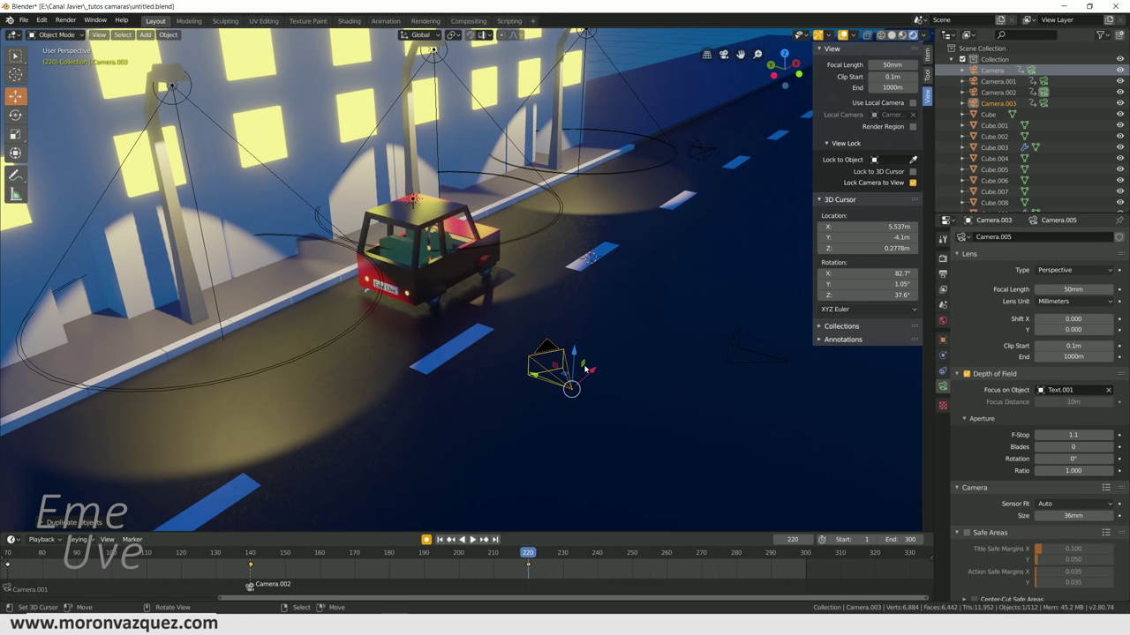
pyautogui.moveTo(585, 369); pyautogui.dragTo(643, 298)
pyautogui.moveTo(643, 298); pyautogui.dragTo(653, 292, button='middle')
pyautogui.press('ctrl+KP_0')
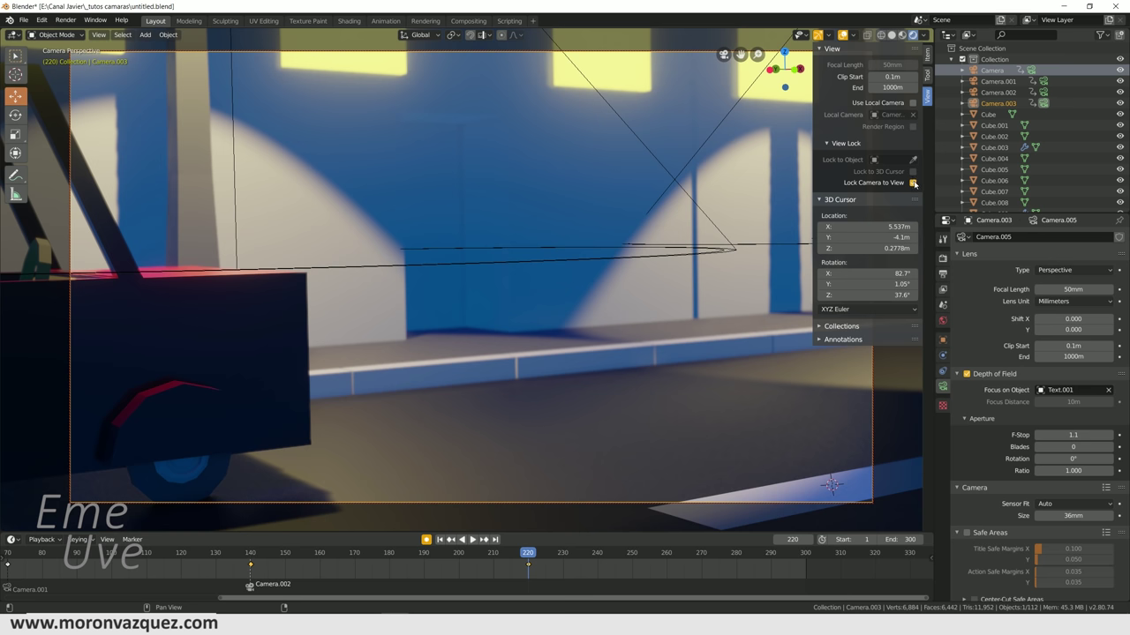
# - Frame a high wide shot of the car and streetlamps with Camera.003, binding it to a marker at frame 220
pyautogui.moveTo(466, 295)
pyautogui.mouseDown(button='middle')
pyautogui.moveTo(415, 300)
pyautogui.moveTo(503, 286)
pyautogui.mouseUp(button='middle')
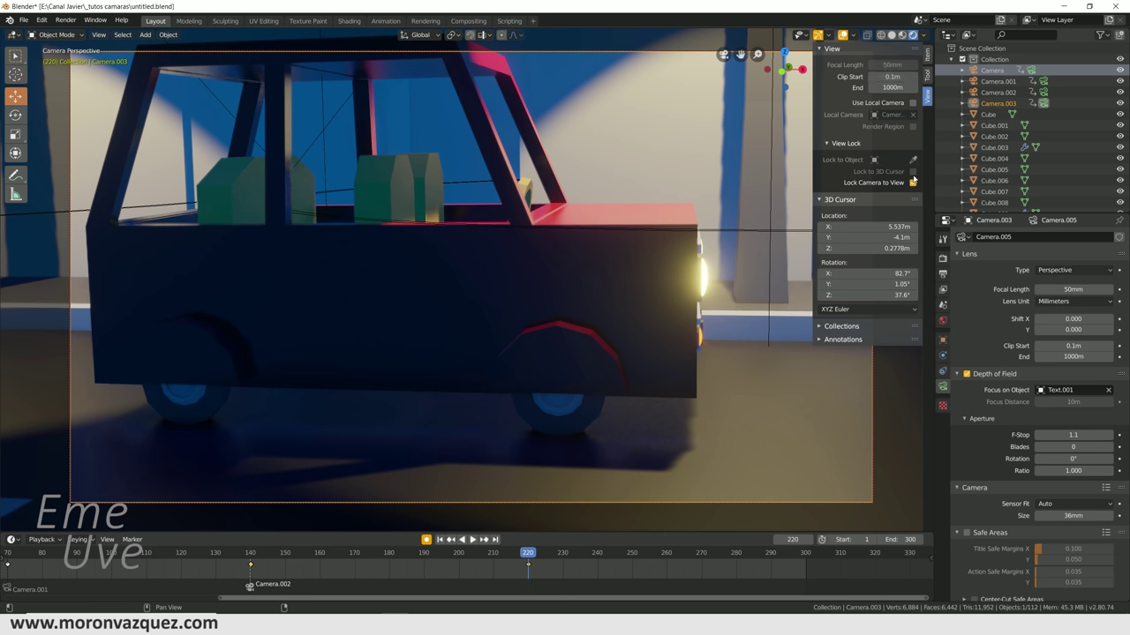
pyautogui.moveTo(506, 282)
pyautogui.keyDown('shift'); pyautogui.mouseDown(button='middle')
pyautogui.moveTo(587, 305)
pyautogui.moveTo(540, 192)
pyautogui.moveTo(533, 357)
pyautogui.mouseUp(button='middle'); pyautogui.keyUp('shift')
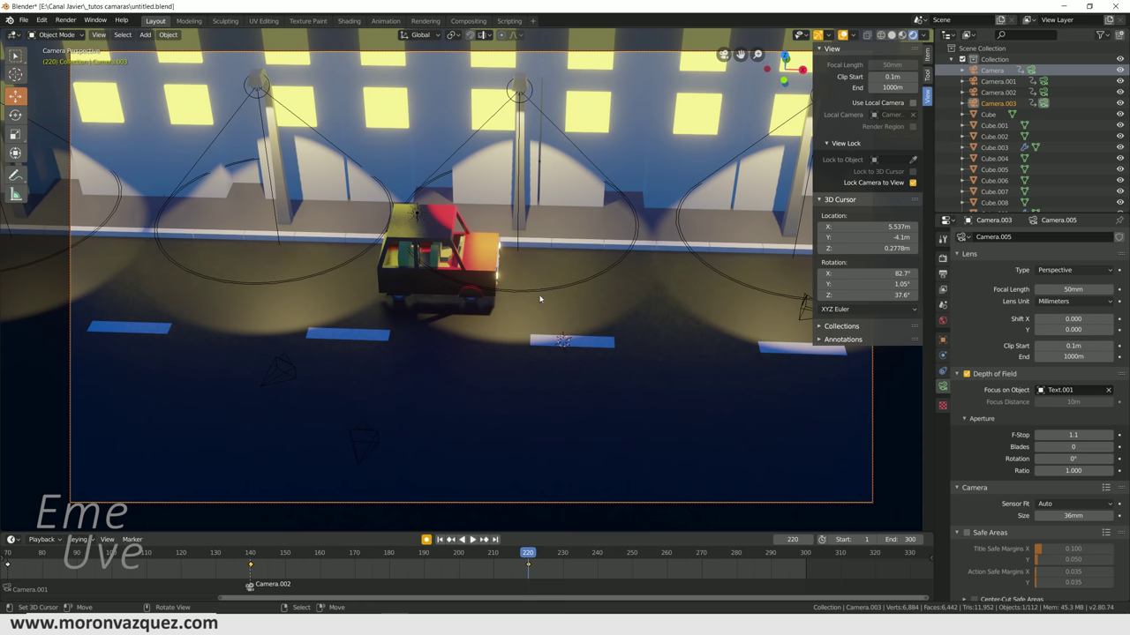
pyautogui.moveTo(539, 298)
pyautogui.keyDown('ctrl'); pyautogui.mouseDown(button='middle')
pyautogui.moveTo(489, 250)
pyautogui.moveTo(531, 333)
pyautogui.moveTo(582, 262)
pyautogui.moveTo(593, 329)
pyautogui.moveTo(582, 312)
pyautogui.moveTo(641, 343)
pyautogui.moveTo(521, 323)
pyautogui.moveTo(669, 299)
pyautogui.moveTo(615, 290)
pyautogui.moveTo(580, 320)
pyautogui.moveTo(500, 294)
pyautogui.moveTo(542, 353)
pyautogui.moveTo(511, 337)
pyautogui.moveTo(525, 415)
pyautogui.moveTo(524, 391)
pyautogui.mouseUp(button='middle'); pyautogui.keyUp('ctrl')
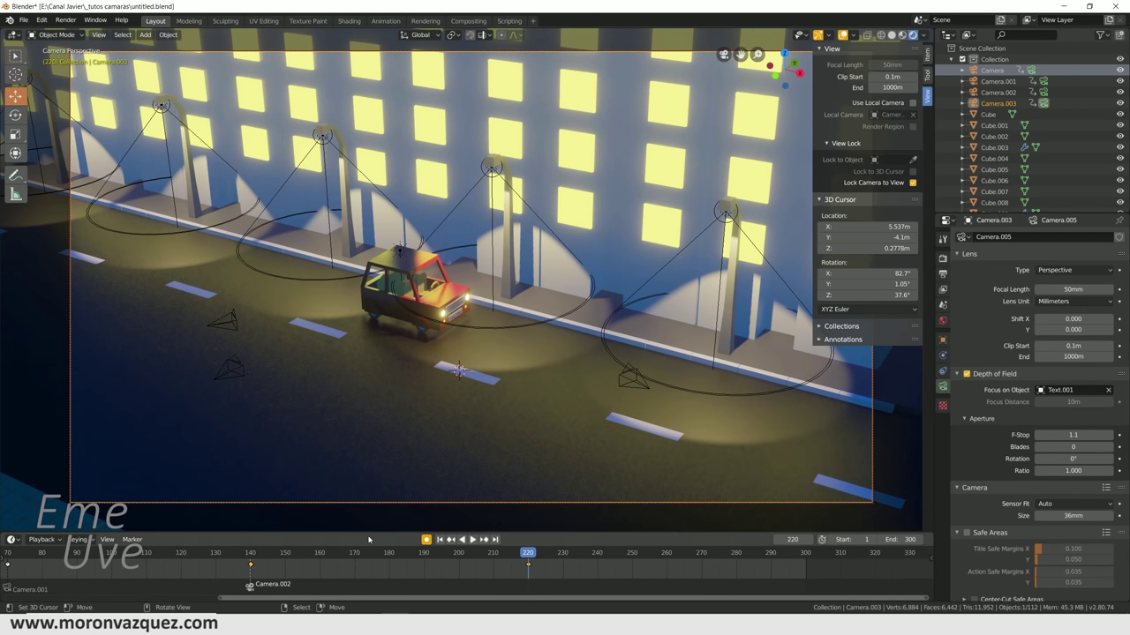
pyautogui.click(132, 539)
pyautogui.click(144, 452)
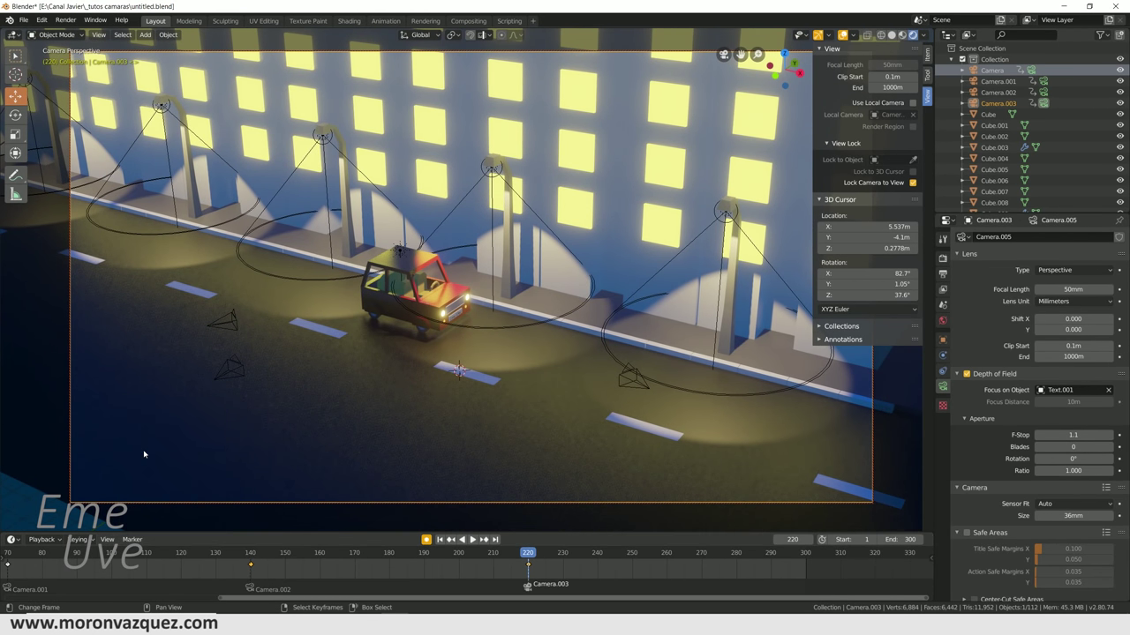
pyautogui.moveTo(512, 339); pyautogui.dragTo(518, 350, button='middle')
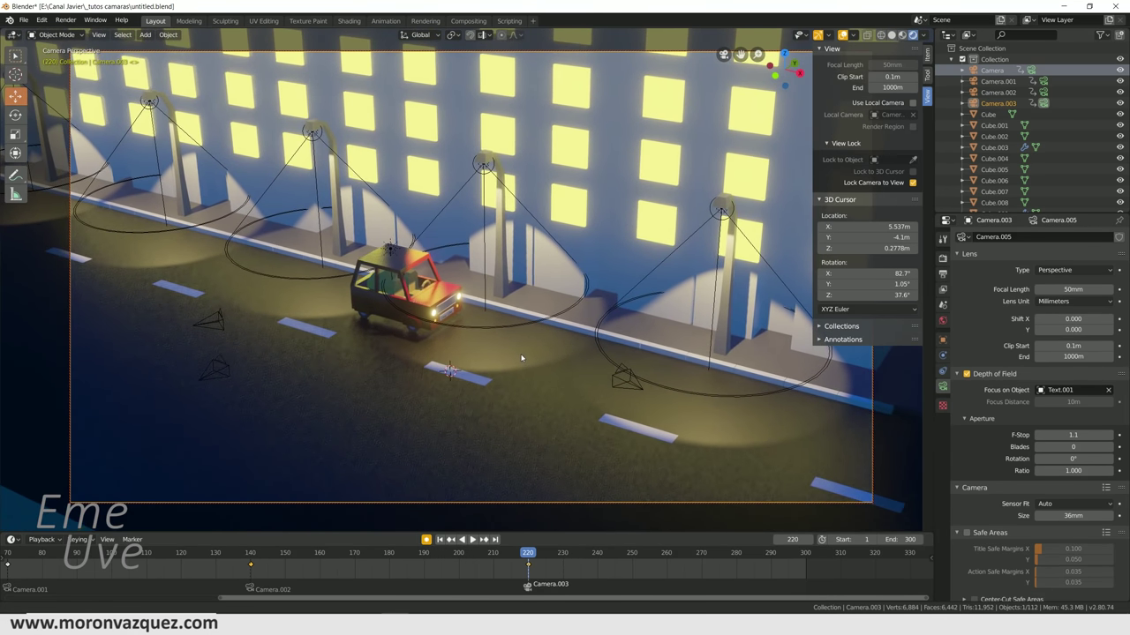
pyautogui.click(806, 552)
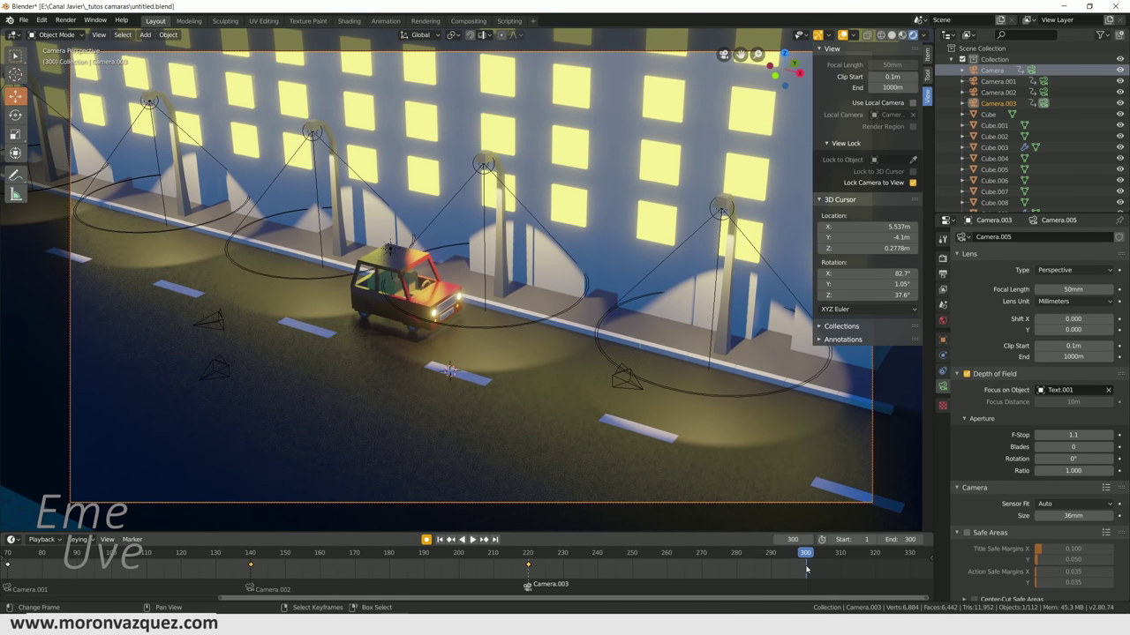
# - Play the animation from frame 1 to preview the camera-marker switches, then stop back at frame 1
pyautogui.moveTo(602, 384)
pyautogui.mouseDown(button='middle')
pyautogui.moveTo(567, 383)
pyautogui.moveTo(517, 227)
pyautogui.moveTo(720, 301)
pyautogui.moveTo(706, 309)
pyautogui.mouseUp(button='middle')
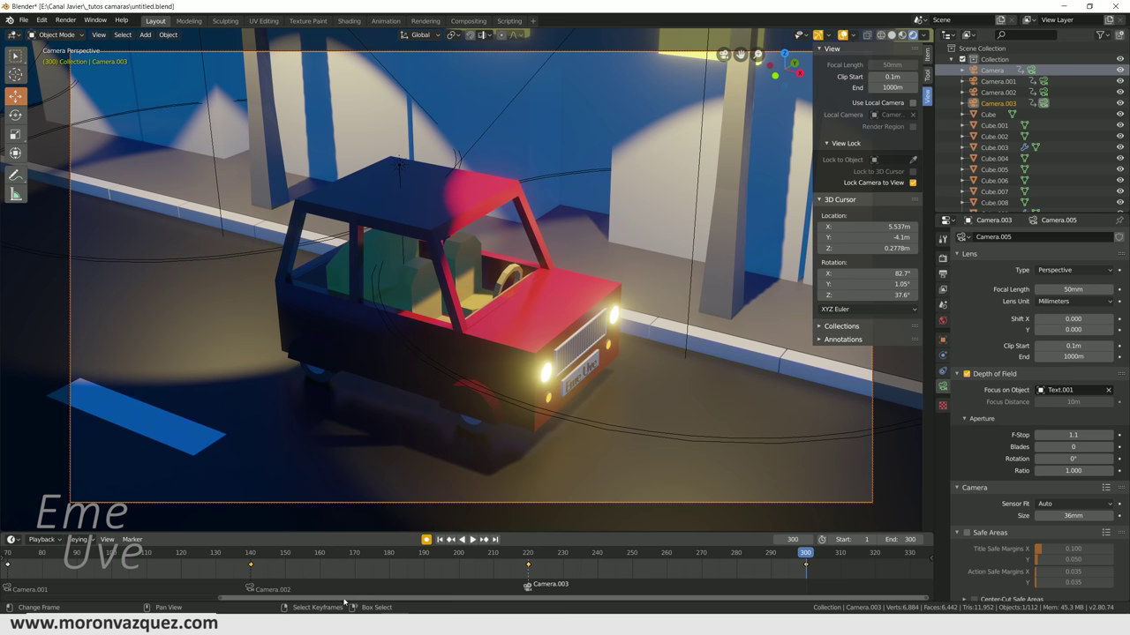
pyautogui.moveTo(344, 600); pyautogui.dragTo(125, 600)
pyautogui.click(132, 569)
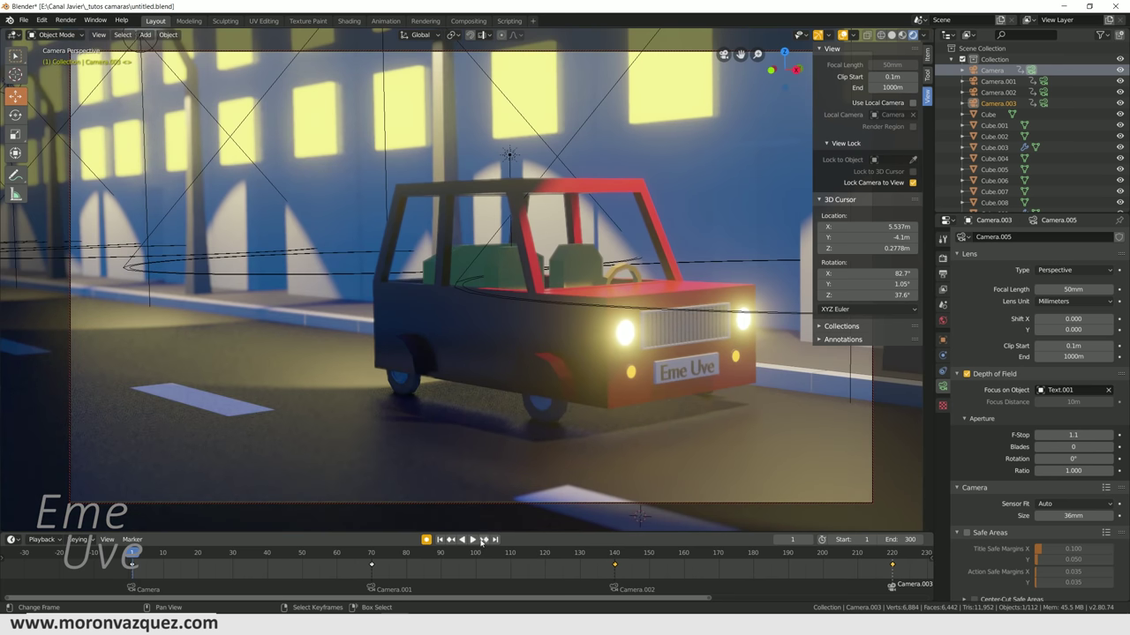
pyautogui.click(474, 539)
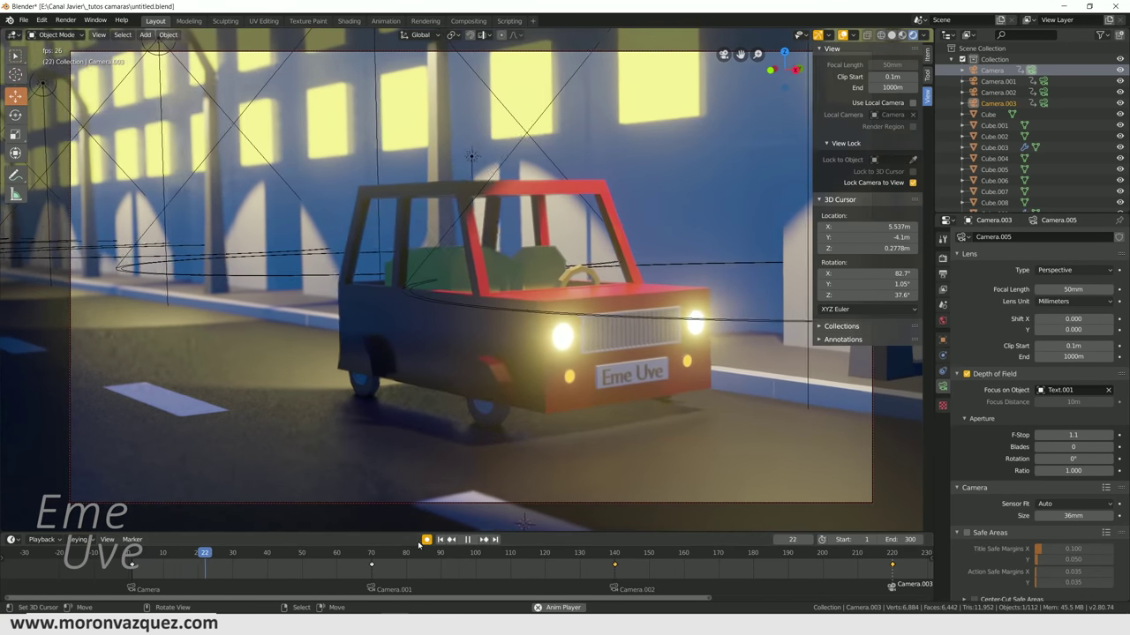
pyautogui.click(467, 539)
pyautogui.scroll(-2, 495, 560)
pyautogui.scroll(-2, 511, 565)
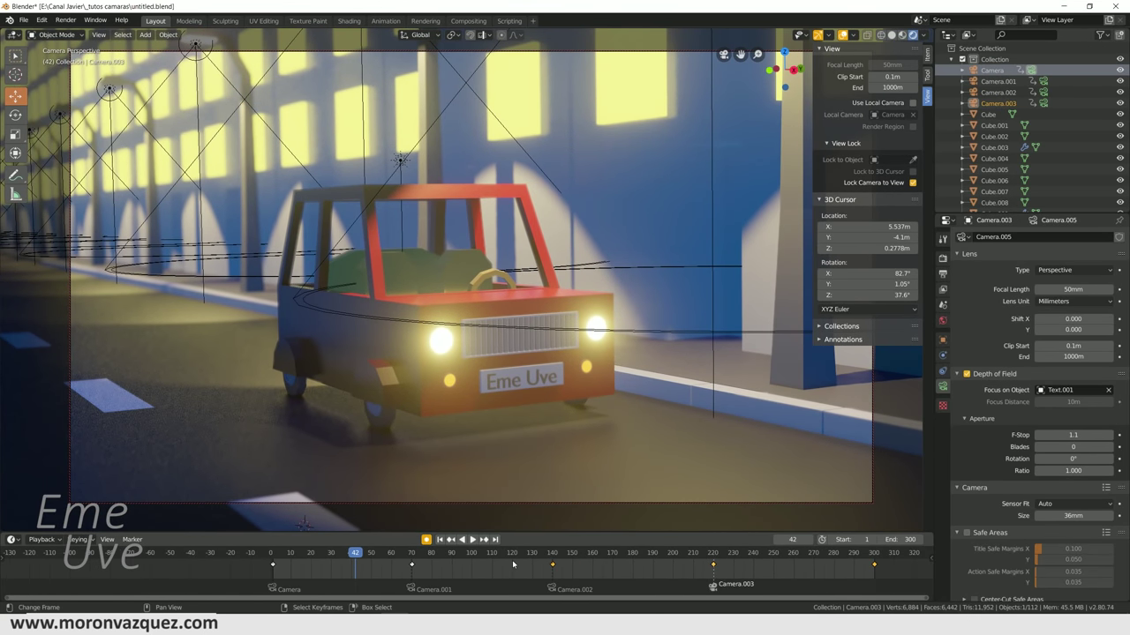
pyautogui.keyDown('ctrl'); pyautogui.scroll(-3, 398, 602); pyautogui.keyUp('ctrl')
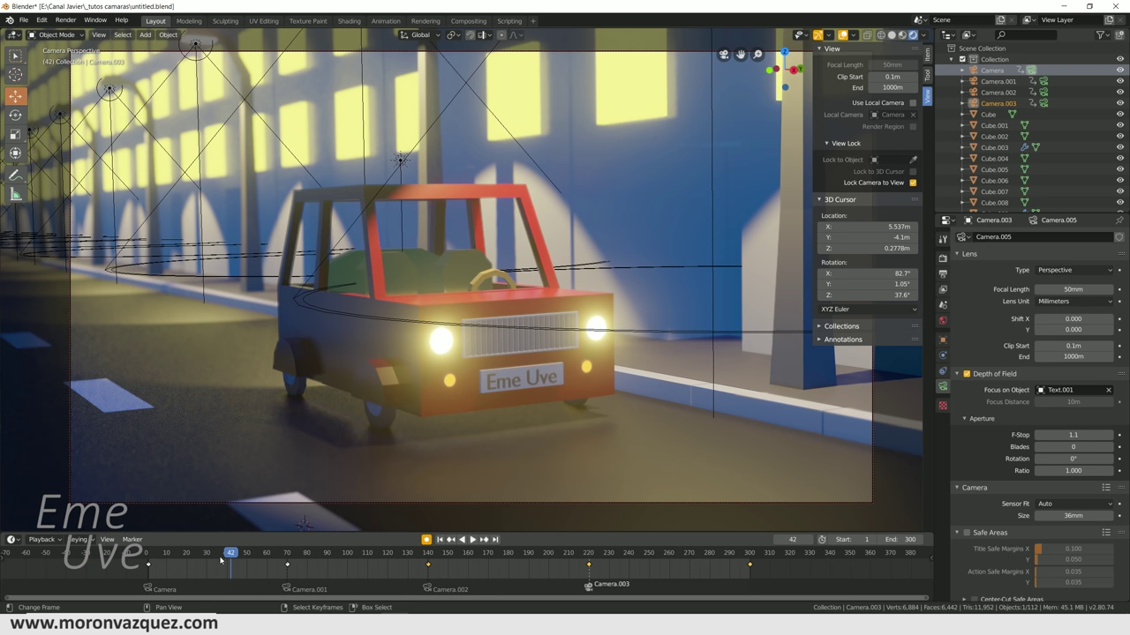
pyautogui.press('Escape')
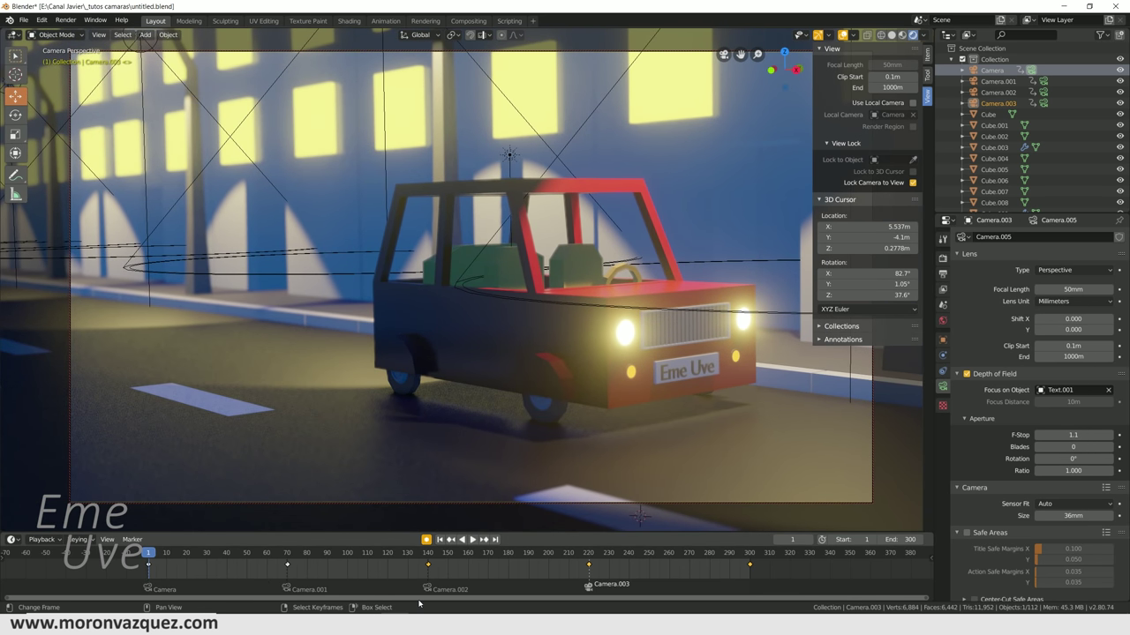
pyautogui.moveTo(423, 599); pyautogui.dragTo(453, 599)
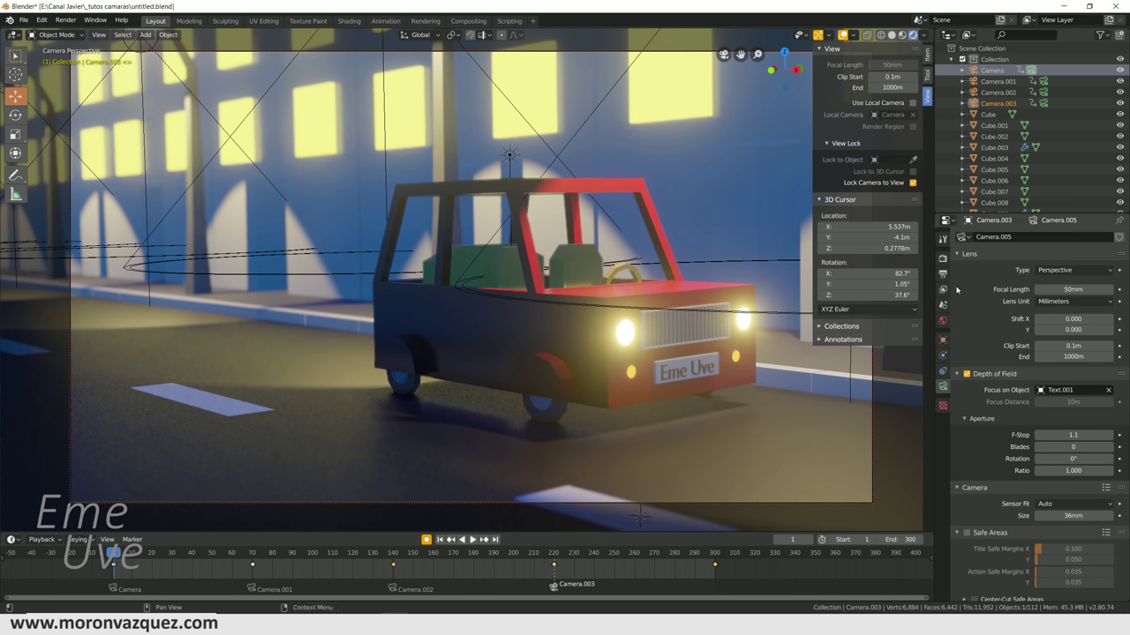
# - Toggle Screen Space Reflections, Bloom and Ambient Occlusion in Eevee render settings, leaving only reflections off
pyautogui.click(941, 264)
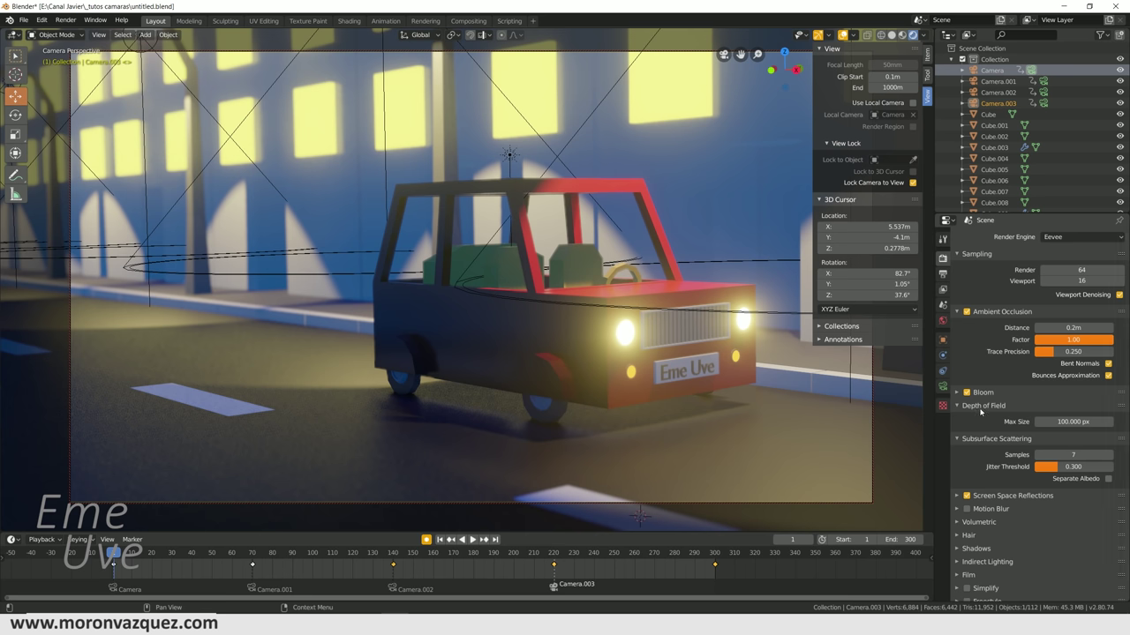
pyautogui.click(957, 313)
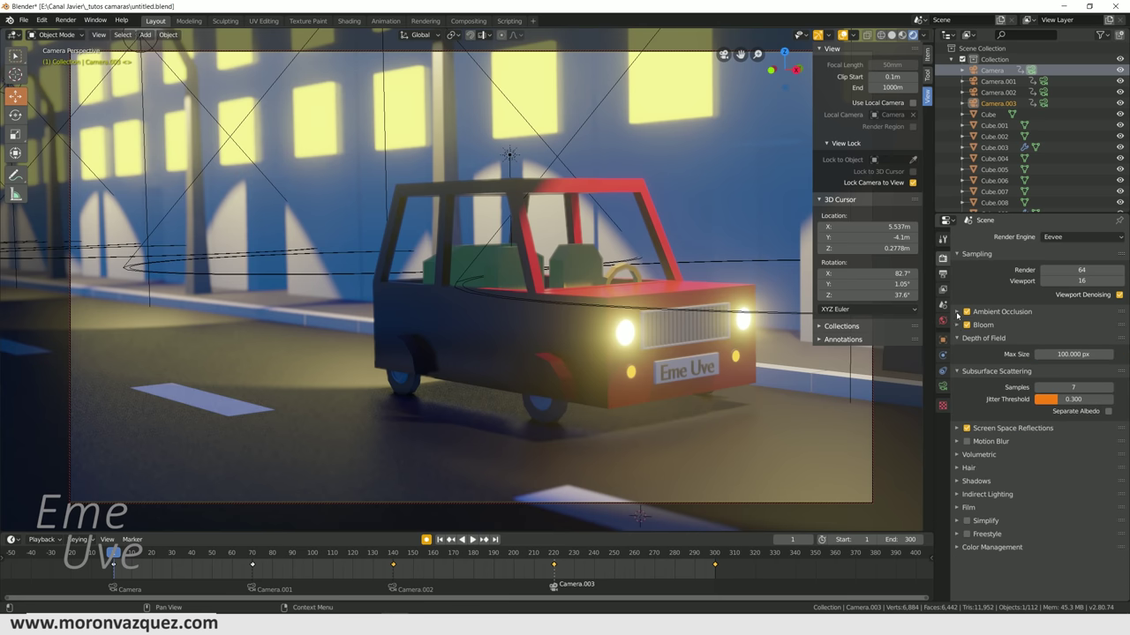
pyautogui.click(958, 326)
pyautogui.click(958, 326)
pyautogui.click(957, 429)
pyautogui.click(958, 428)
pyautogui.click(966, 428)
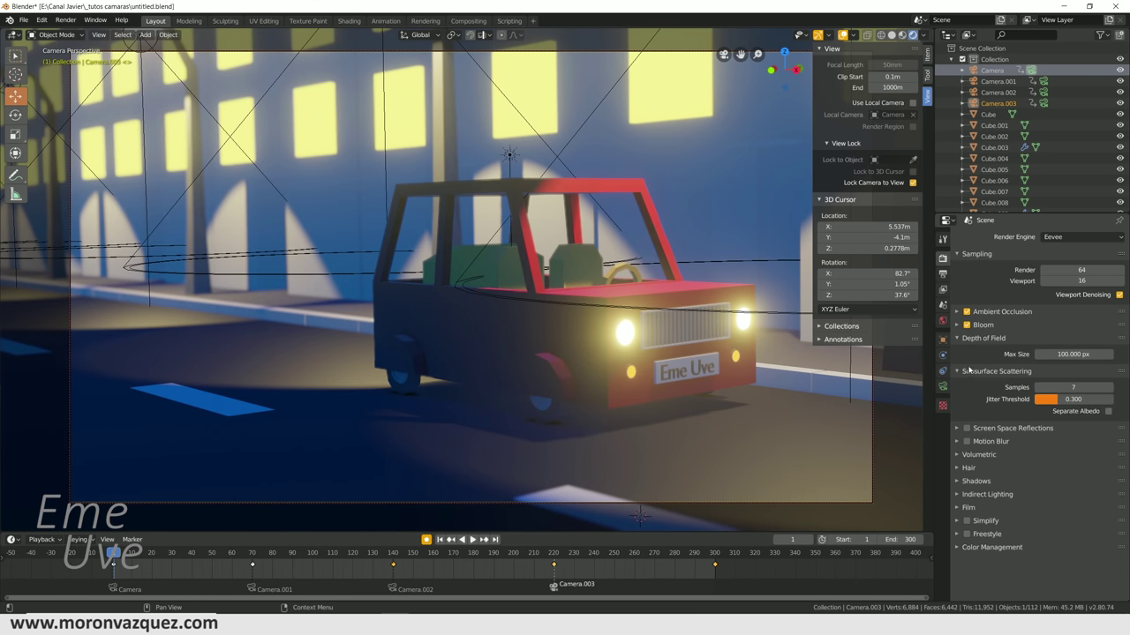
pyautogui.click(966, 324)
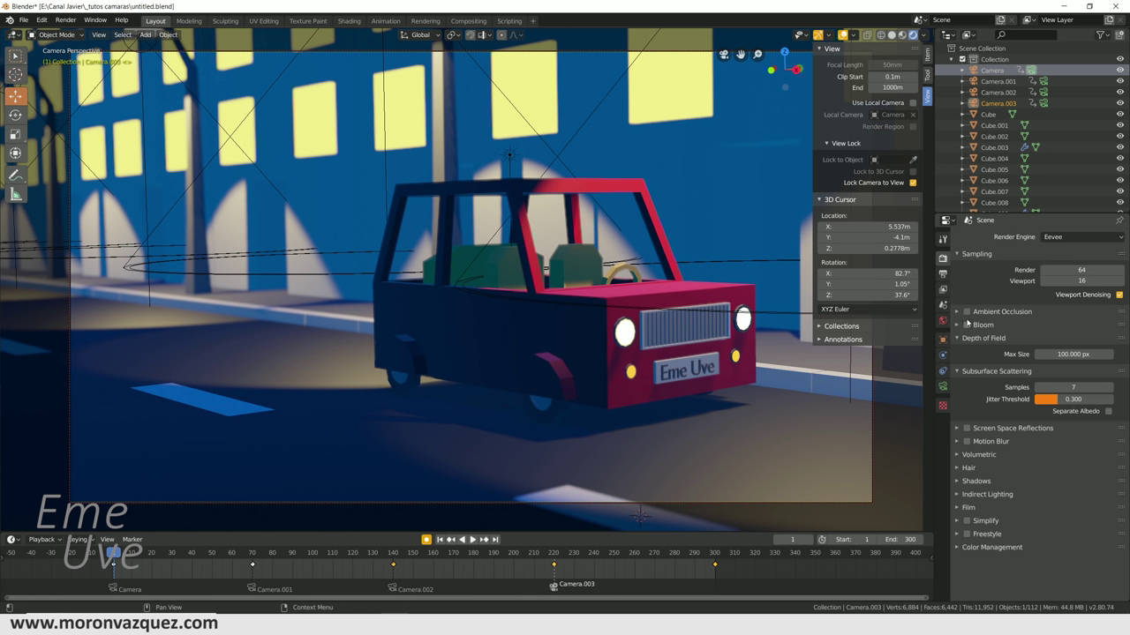
pyautogui.click(966, 313)
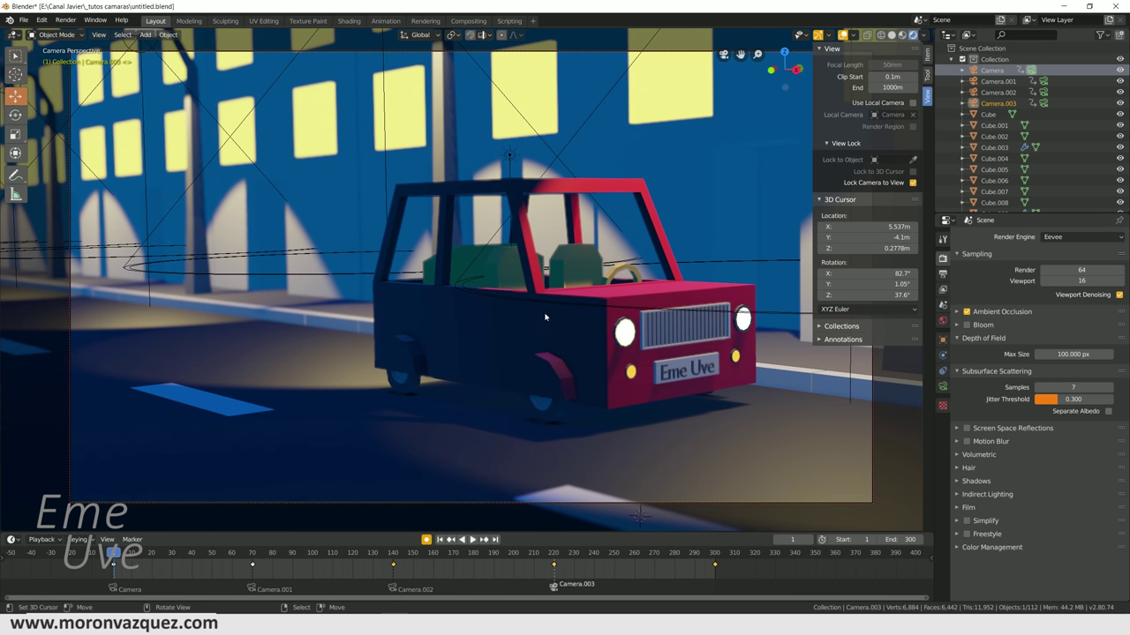
pyautogui.click(967, 326)
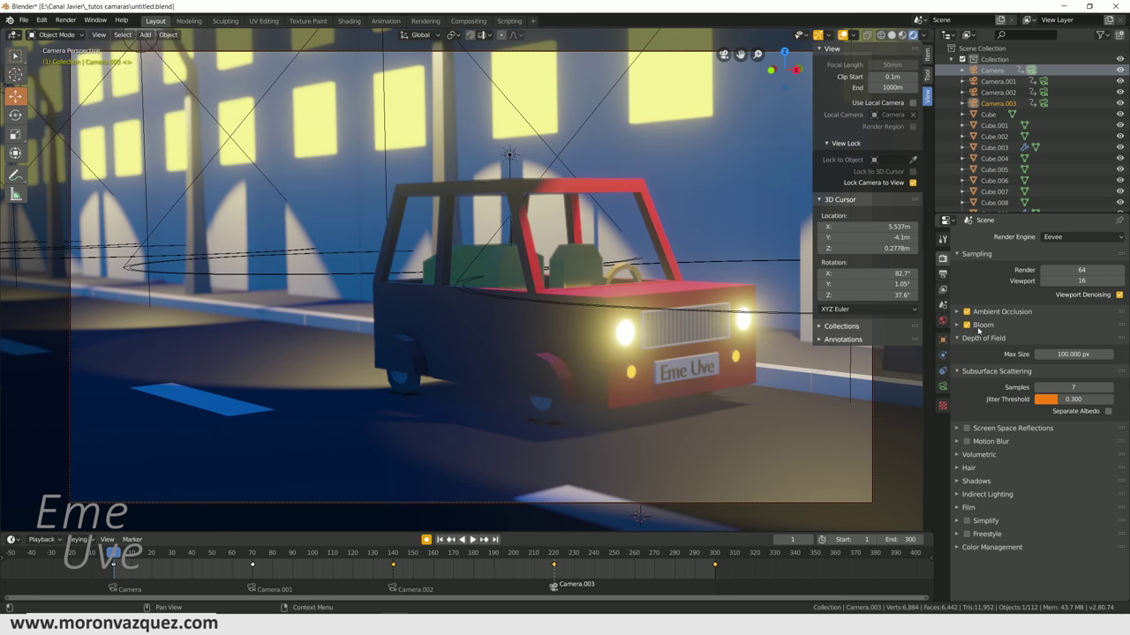
# - Unlock the camera from the view and orbit down to the car's headlights at street level
pyautogui.click(913, 183)
pyautogui.moveTo(635, 306); pyautogui.dragTo(612, 368, button='middle')
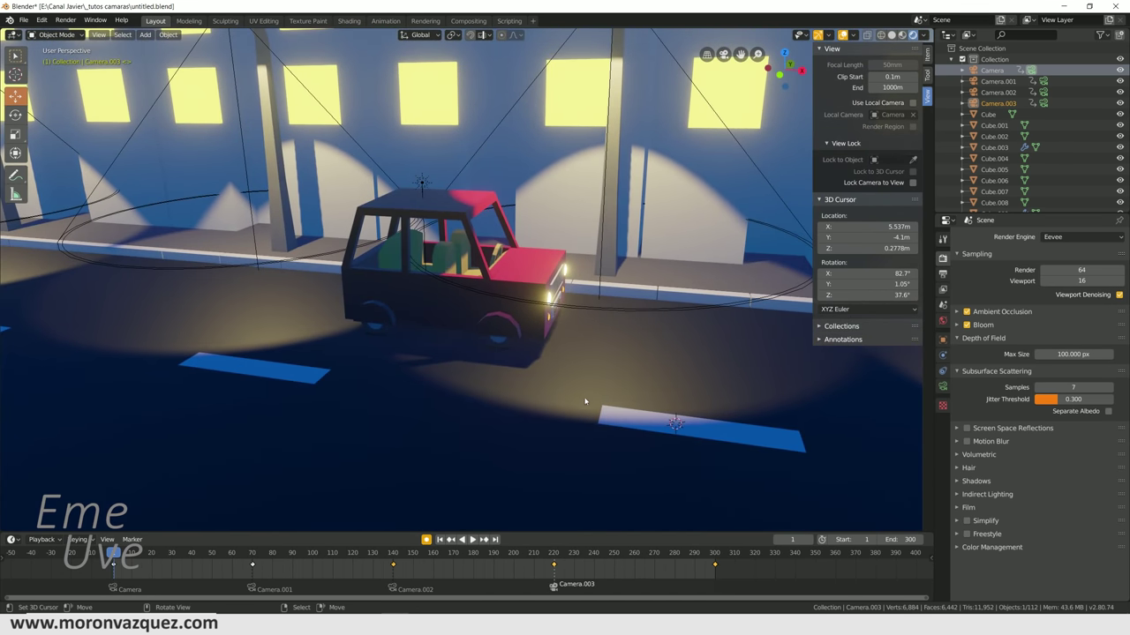
pyautogui.scroll(5, 612, 368)
pyautogui.moveTo(600, 427)
pyautogui.mouseDown(button='middle')
pyautogui.moveTo(690, 320)
pyautogui.moveTo(638, 346)
pyautogui.moveTo(683, 333)
pyautogui.moveTo(668, 338)
pyautogui.mouseUp(button='middle')
pyautogui.moveTo(735, 352)
pyautogui.mouseDown(button='middle')
pyautogui.moveTo(602, 371)
pyautogui.moveTo(630, 366)
pyautogui.moveTo(589, 392)
pyautogui.moveTo(612, 388)
pyautogui.mouseUp(button='middle')
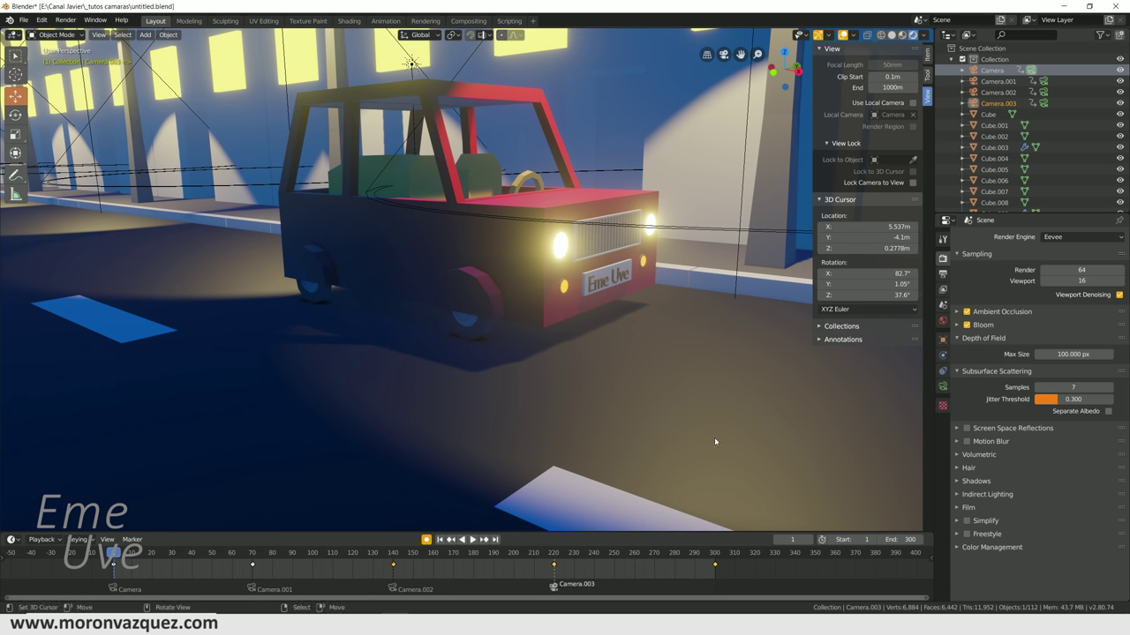
# - Lower the asfalto road material's Roughness slightly and switch Screen Space Reflections back on
pyautogui.click(647, 370)
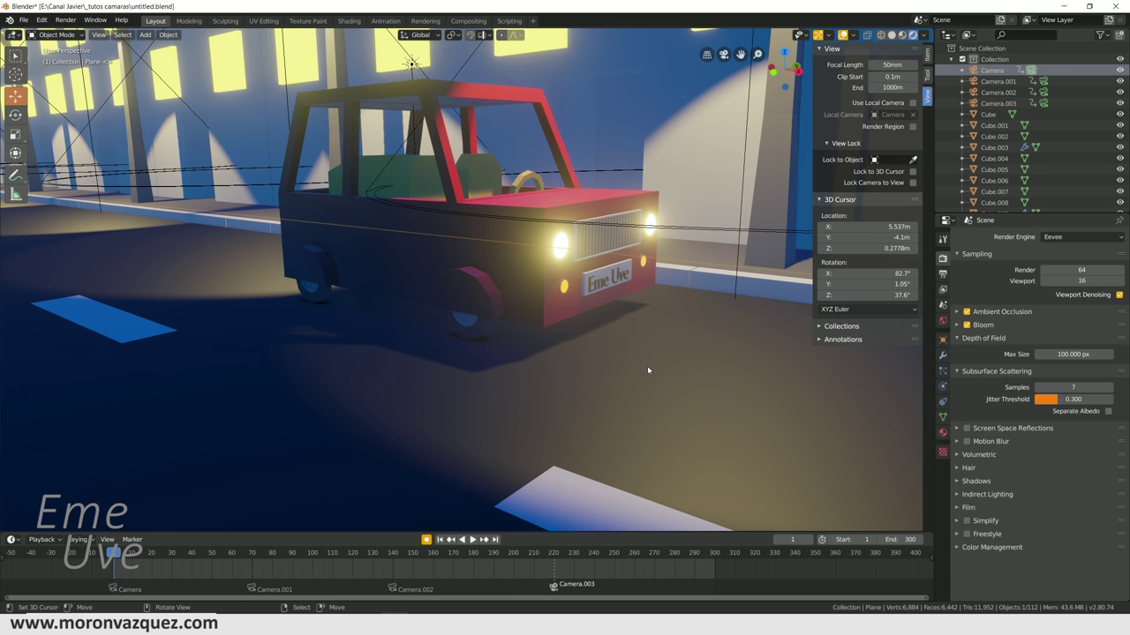
pyautogui.click(943, 433)
pyautogui.scroll(-2, 1071, 496)
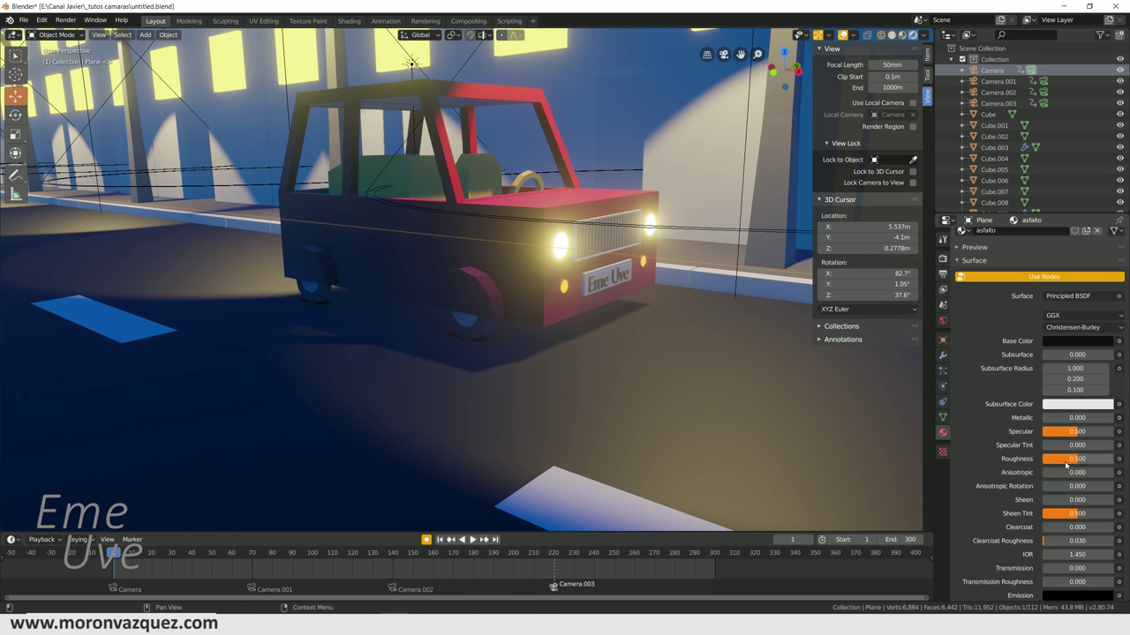
pyautogui.moveTo(1072, 459)
pyautogui.mouseDown()
pyautogui.moveTo(1050, 459)
pyautogui.moveTo(1078, 459)
pyautogui.mouseUp()
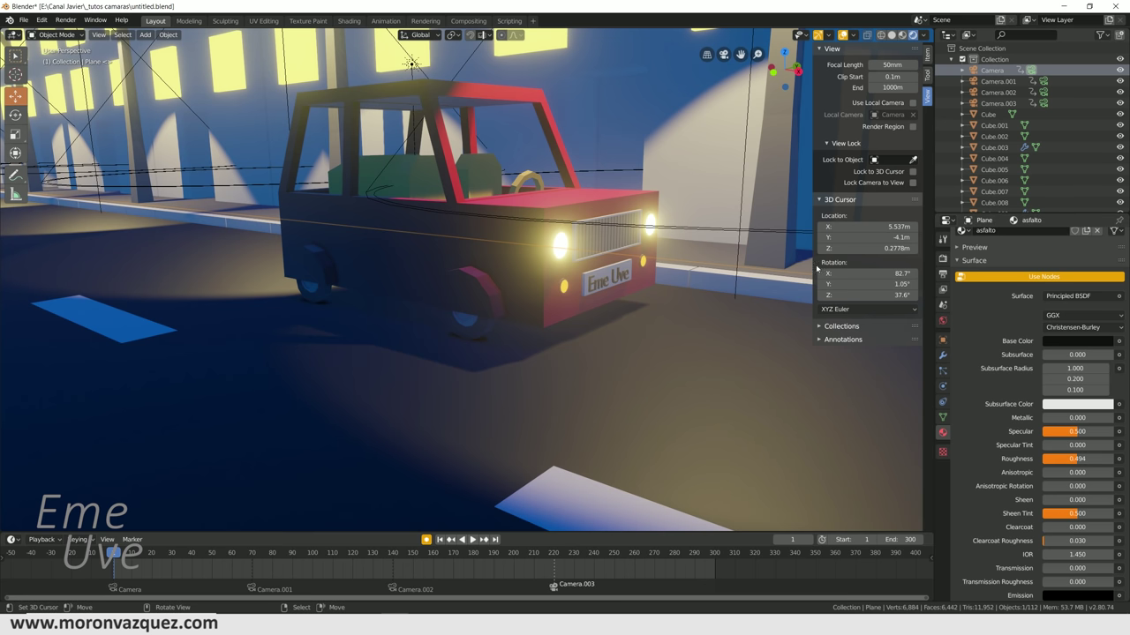
pyautogui.click(943, 260)
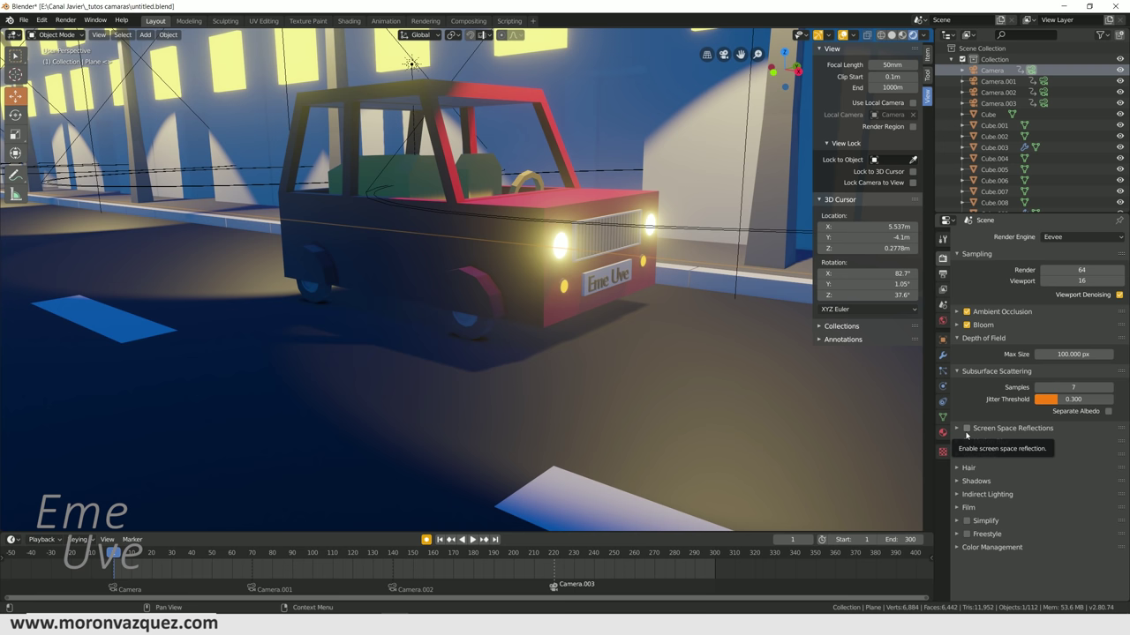
pyautogui.click(966, 429)
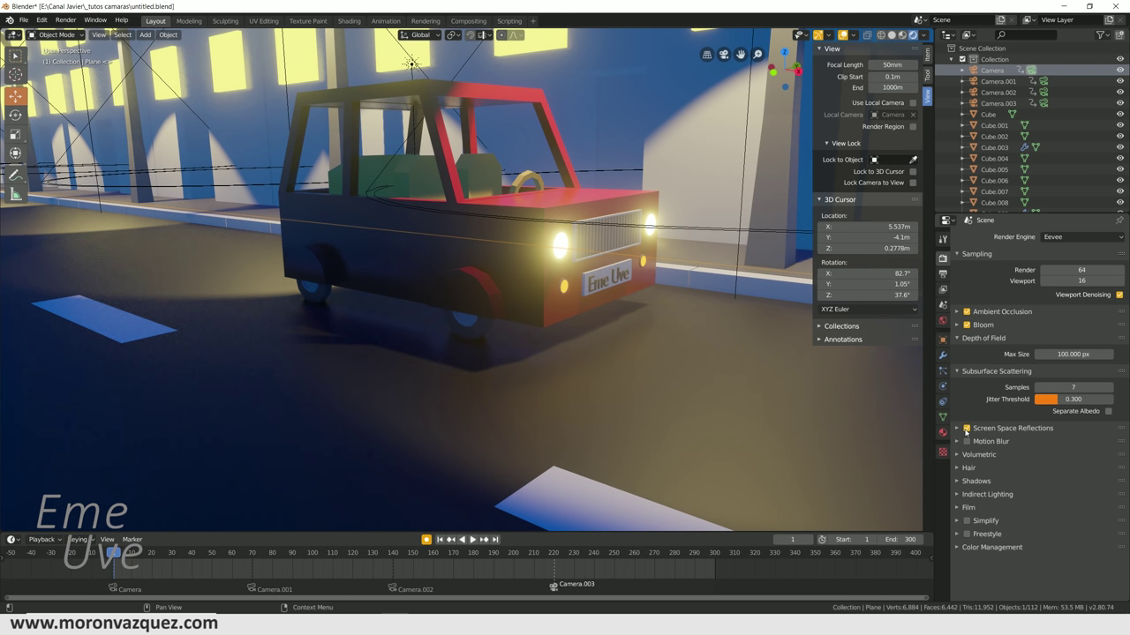
# - Drop the asfalto road Roughness to 0, then nudge it to 0.055 to see the car's reflection
pyautogui.moveTo(420, 340); pyautogui.dragTo(471, 352, button='middle')
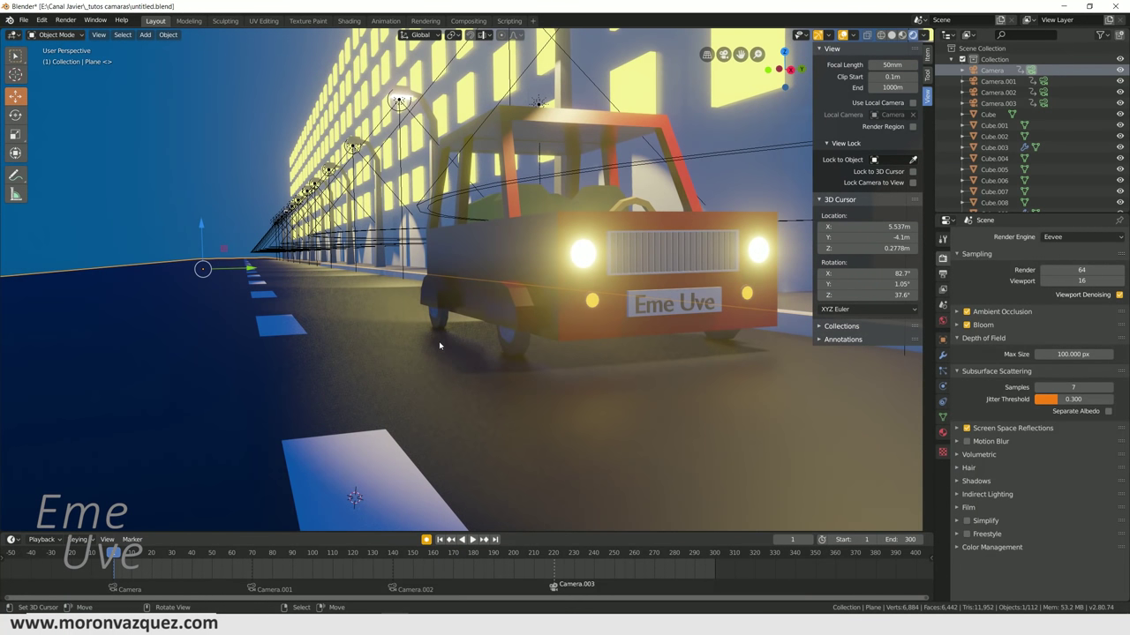
pyautogui.moveTo(439, 345); pyautogui.dragTo(406, 338, button='middle')
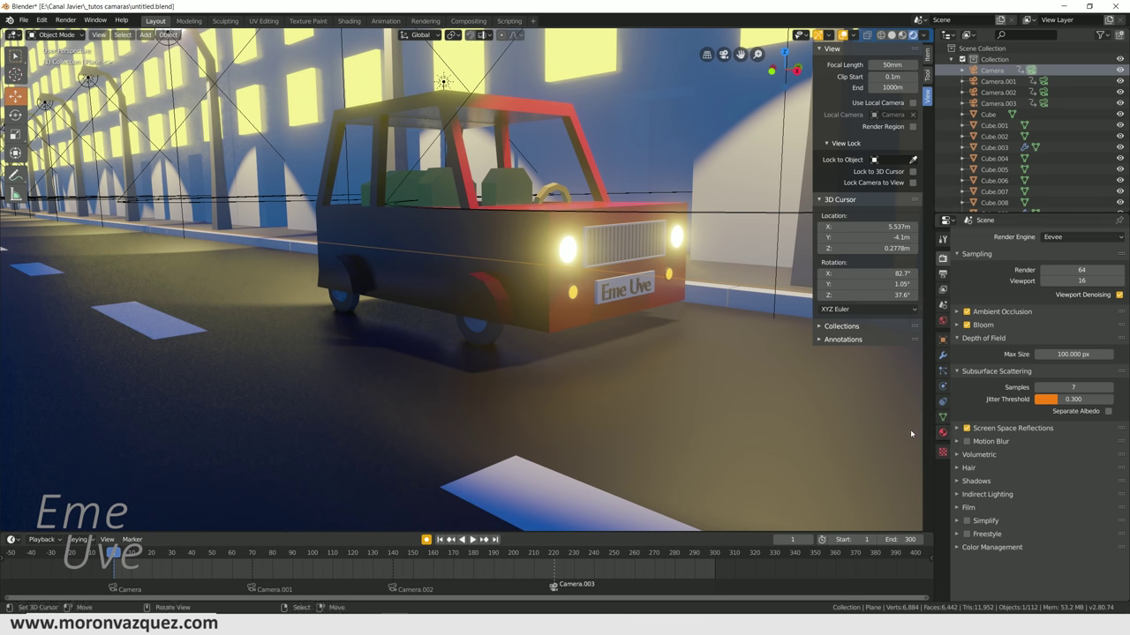
pyautogui.click(943, 432)
pyautogui.moveTo(1074, 461); pyautogui.dragTo(1015, 460)
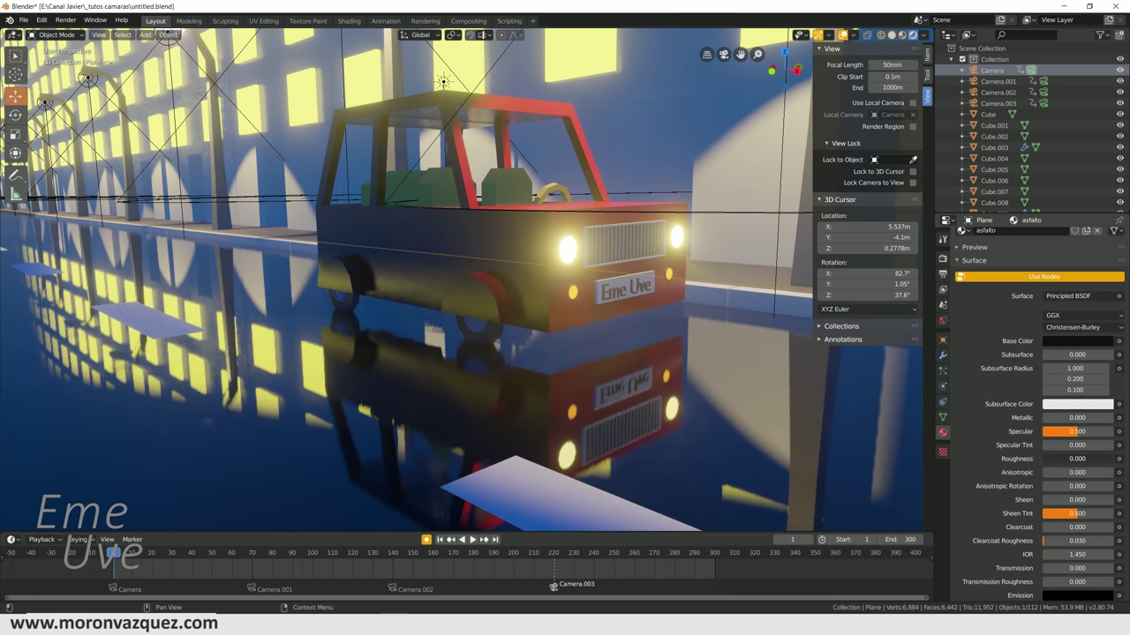
pyautogui.moveTo(732, 468)
pyautogui.mouseDown(button='middle')
pyautogui.moveTo(663, 455)
pyautogui.moveTo(621, 427)
pyautogui.mouseUp(button='middle')
pyautogui.scroll(5, 620, 428)
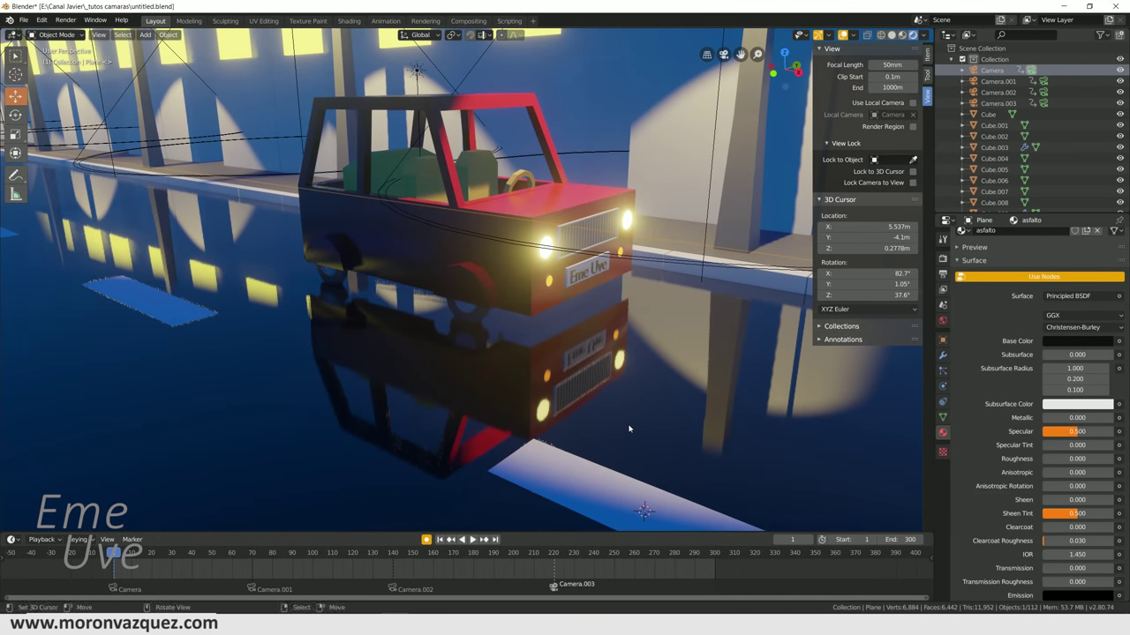
pyautogui.moveTo(1059, 459); pyautogui.dragTo(1093, 459)
# - Raise the road Roughness to about 0.380 and orbit around the car to check the softer reflections
pyautogui.moveTo(641, 468); pyautogui.dragTo(642, 469, button='middle')
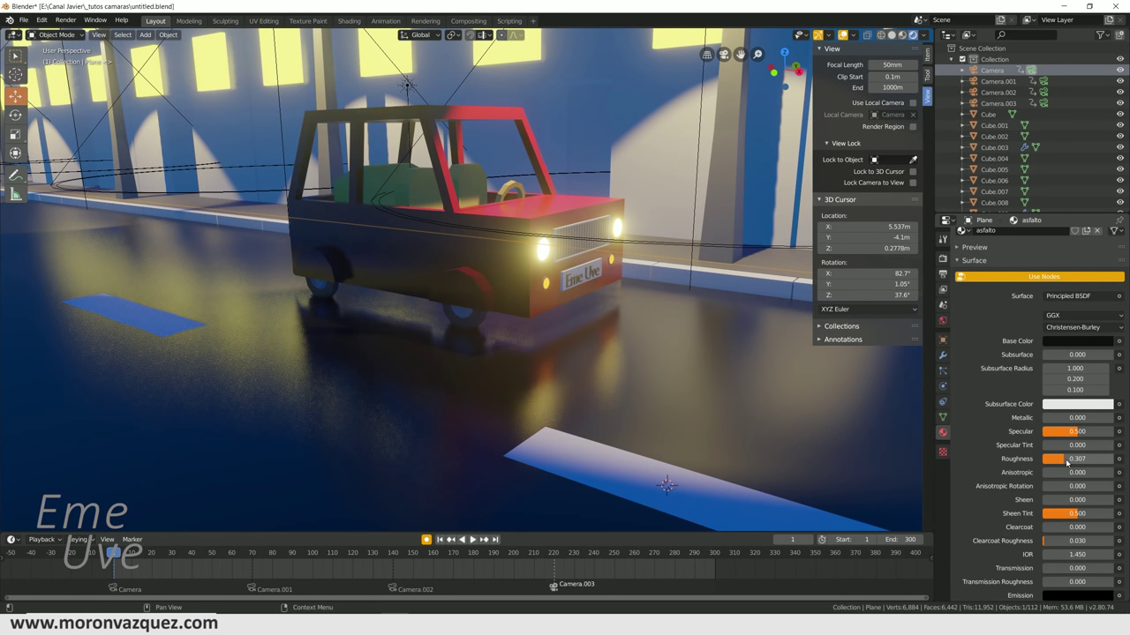
pyautogui.moveTo(1066, 462)
pyautogui.mouseDown()
pyautogui.moveTo(1088, 459)
pyautogui.moveTo(1059, 459)
pyautogui.mouseUp()
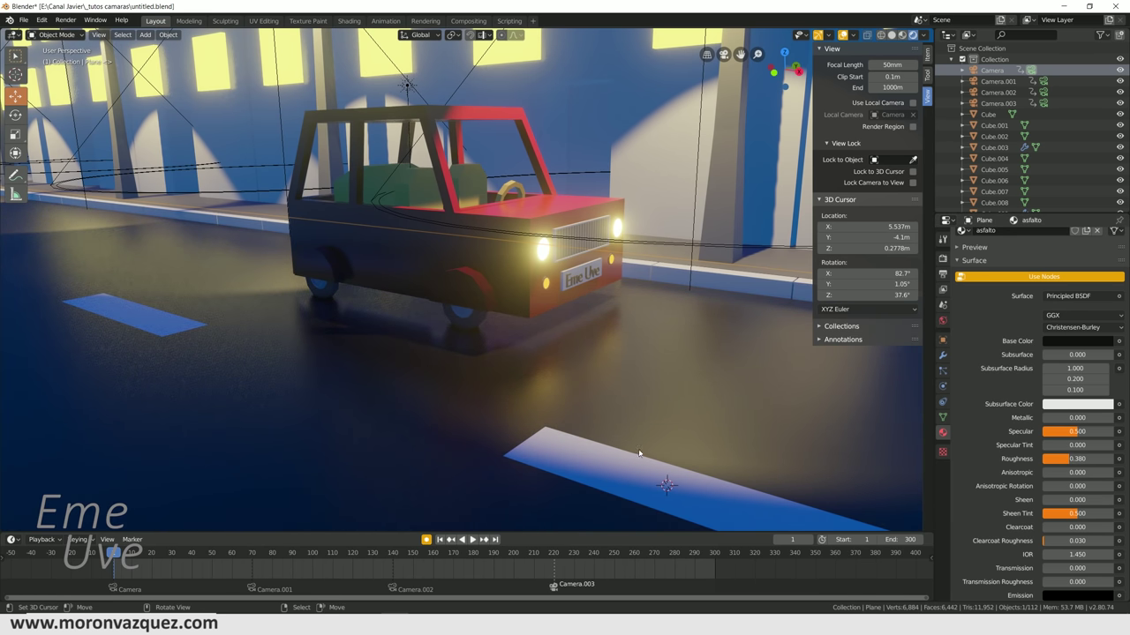
pyautogui.moveTo(693, 453); pyautogui.dragTo(545, 448, button='middle')
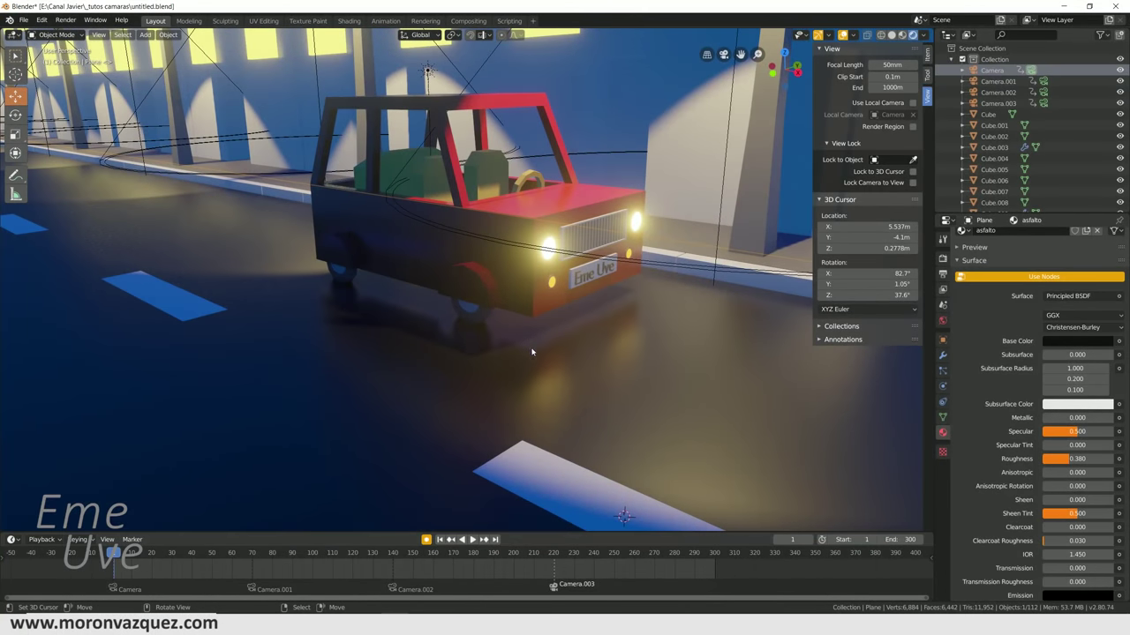
pyautogui.keyDown('shift'); pyautogui.moveTo(630, 366); pyautogui.dragTo(468, 383, button='middle'); pyautogui.keyUp('shift')
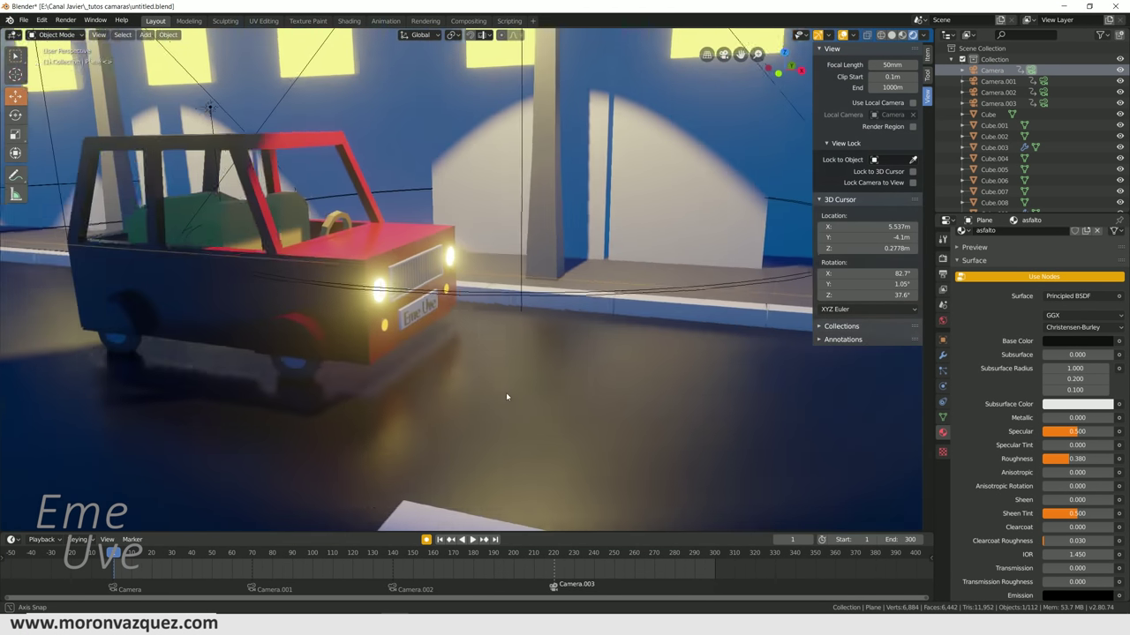
pyautogui.scroll(-1, 468, 383)
pyautogui.scroll(-1, 567, 429)
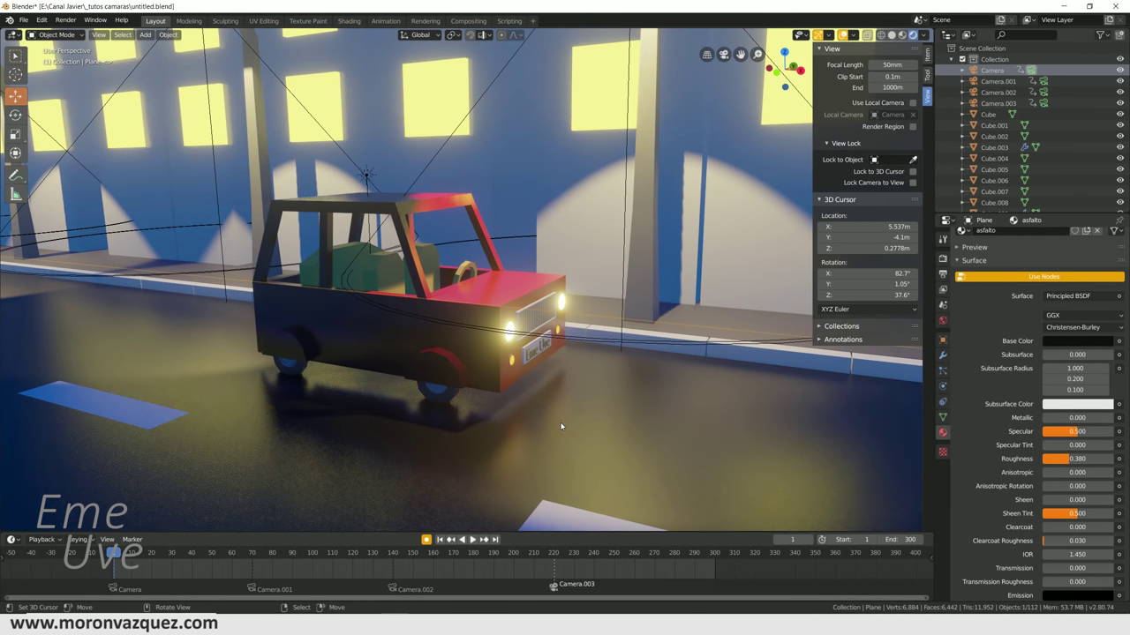
pyautogui.scroll(-1, 556, 424)
pyautogui.moveTo(551, 424); pyautogui.dragTo(539, 367, button='middle')
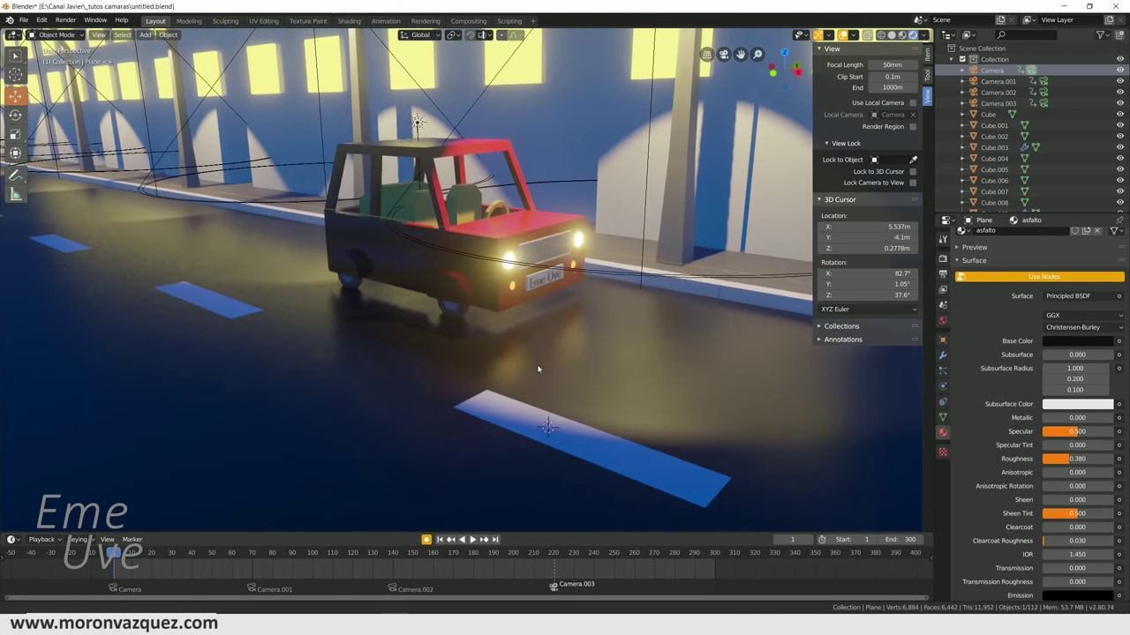
pyautogui.scroll(3, 543, 361)
pyautogui.scroll(-2, 569, 362)
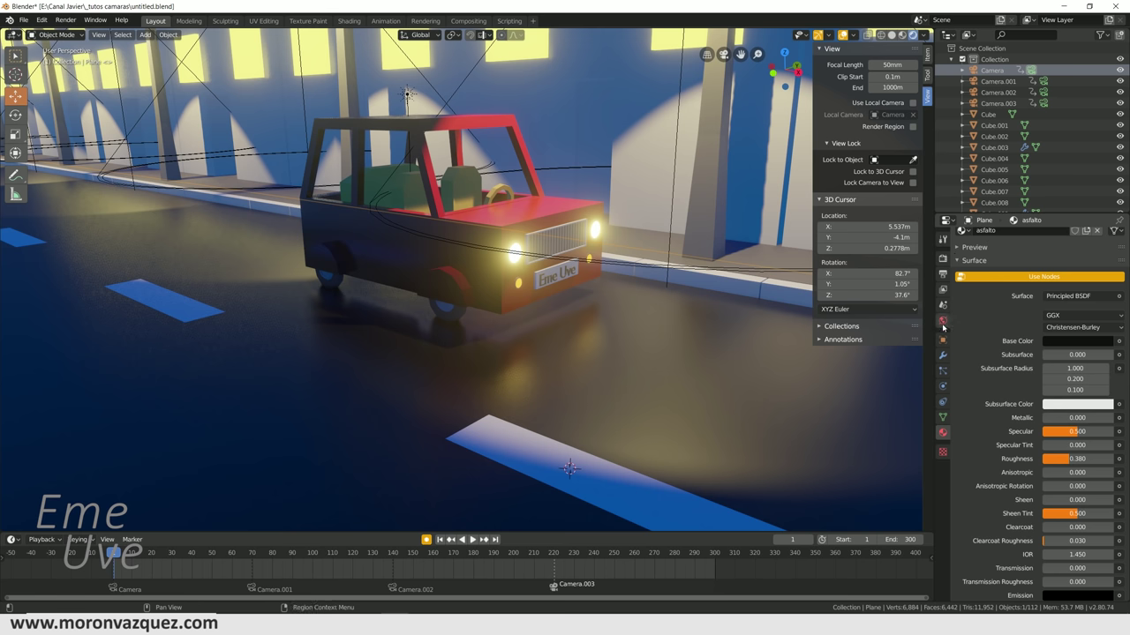
pyautogui.click(942, 259)
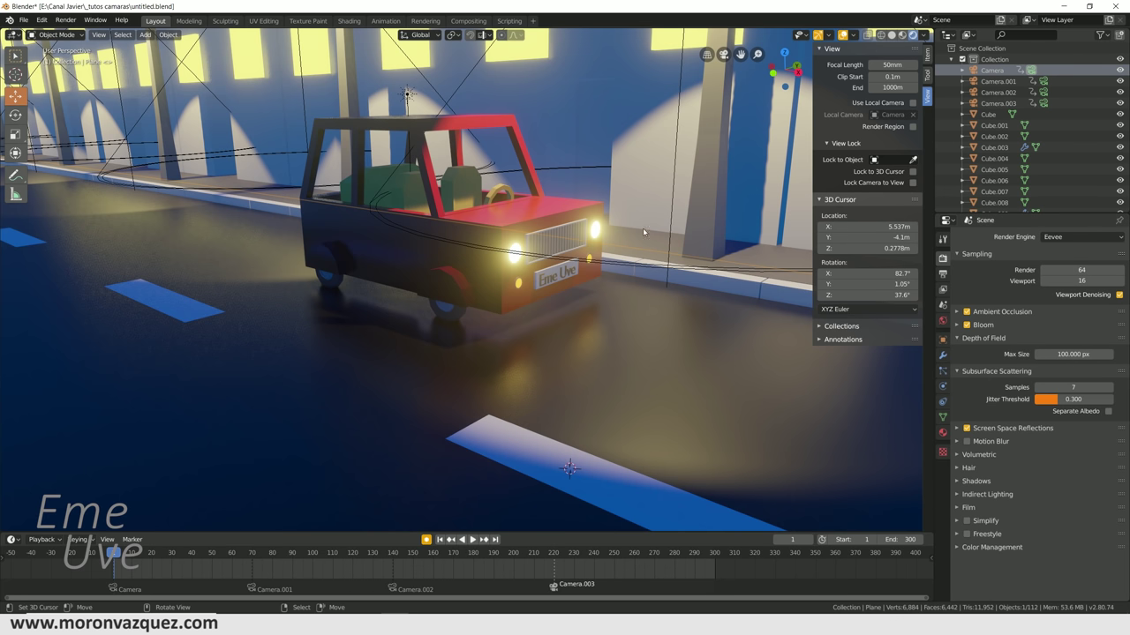
# - Look through the scene camera, render a still Eevee image of frame 1, then close it
pyautogui.press('KP_0')
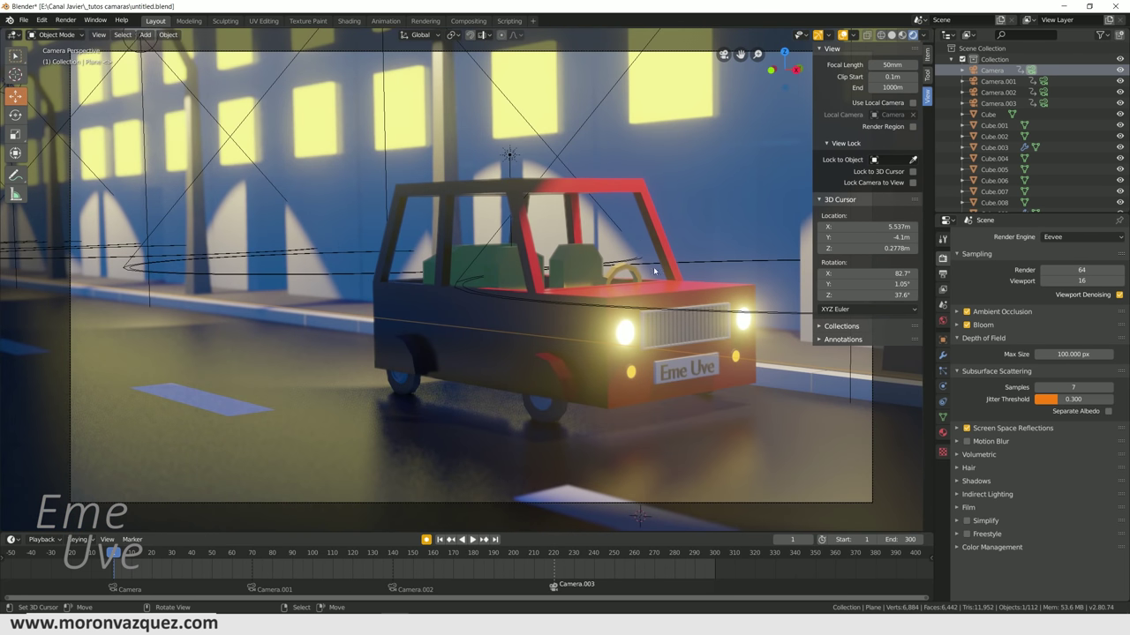
pyautogui.keyDown('shift'); pyautogui.moveTo(654, 271); pyautogui.dragTo(626, 279, button='middle'); pyautogui.keyUp('shift')
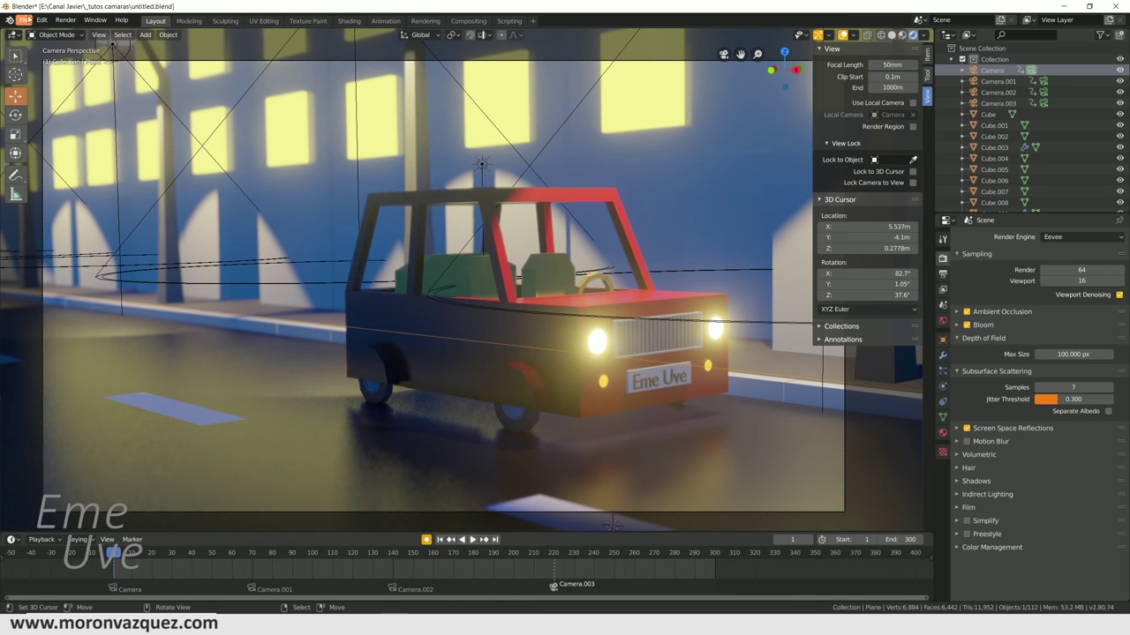
pyautogui.click(66, 21)
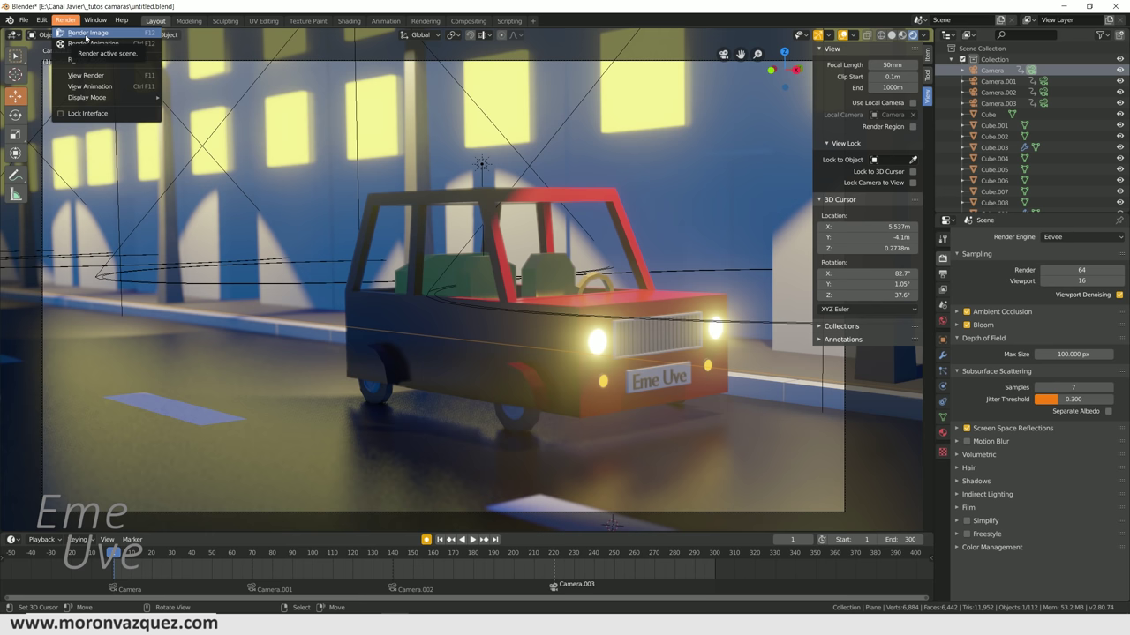
pyautogui.click(85, 33)
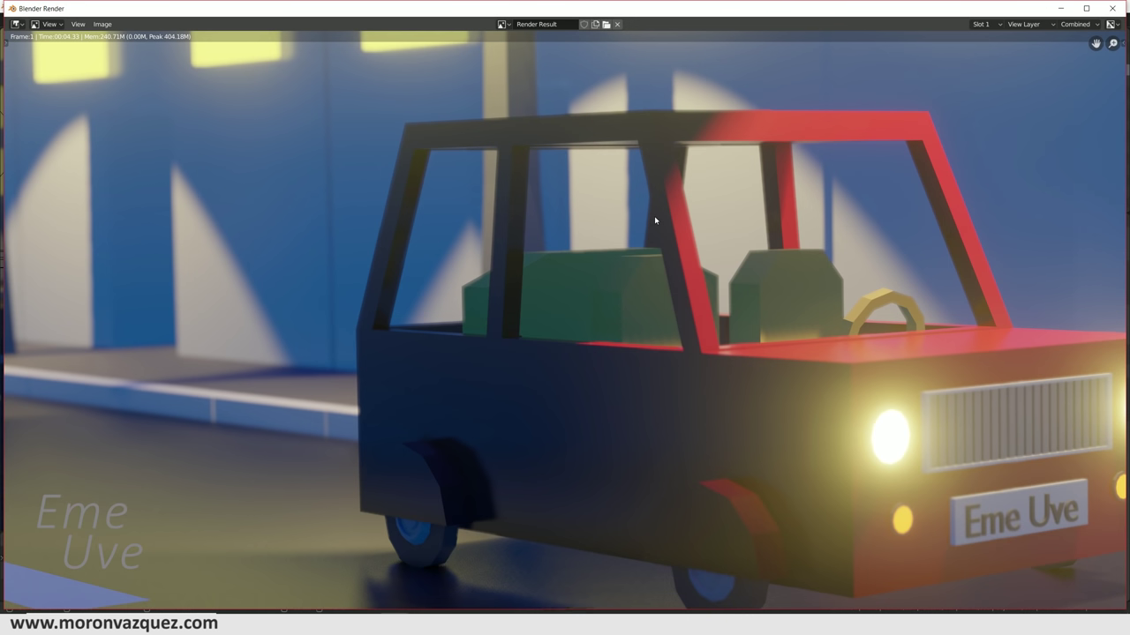
pyautogui.scroll(-1, 654, 219)
pyautogui.scroll(-3, 654, 219)
pyautogui.scroll(1, 654, 219)
pyautogui.scroll(1, 649, 218)
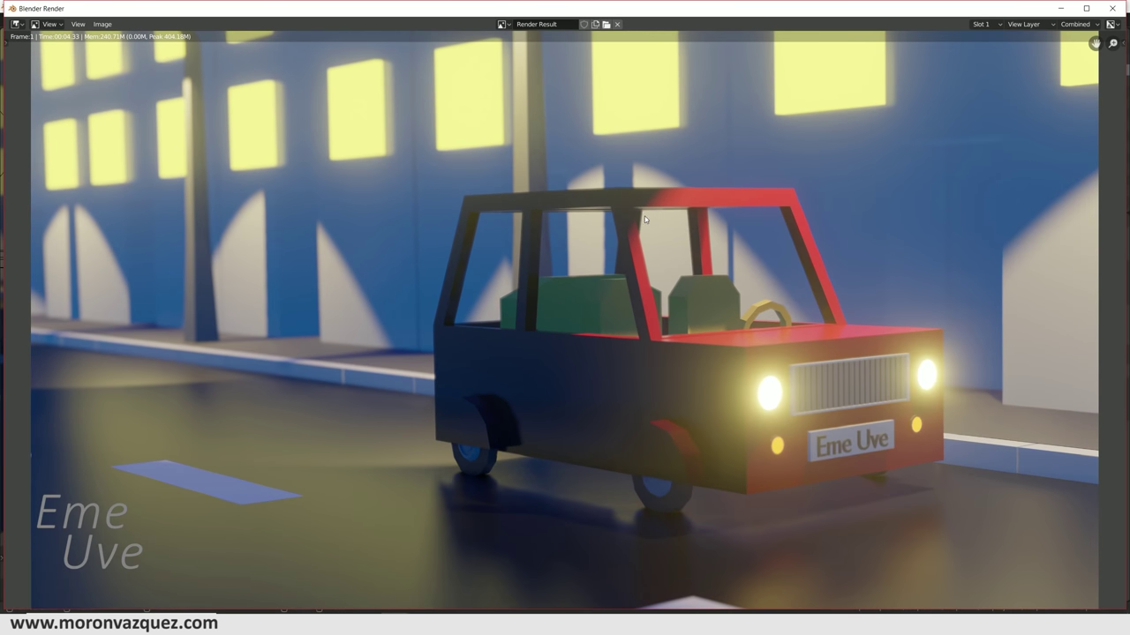
pyautogui.click(1112, 8)
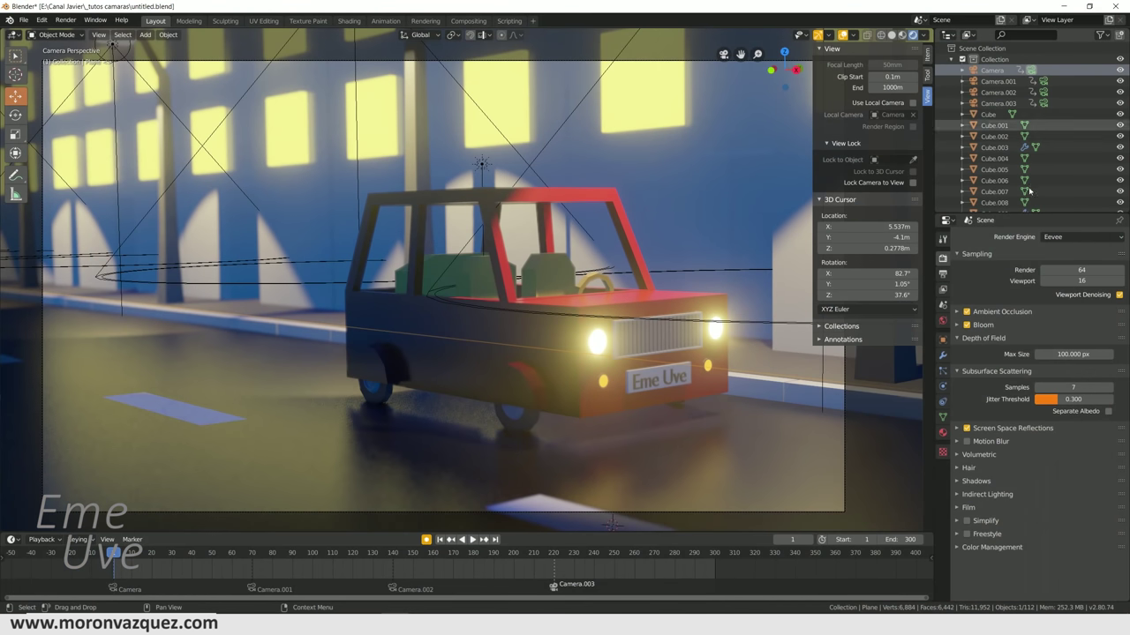
# - Show the Output properties and start editing the 200% Resolution % field
pyautogui.click(941, 241)
pyautogui.click(943, 257)
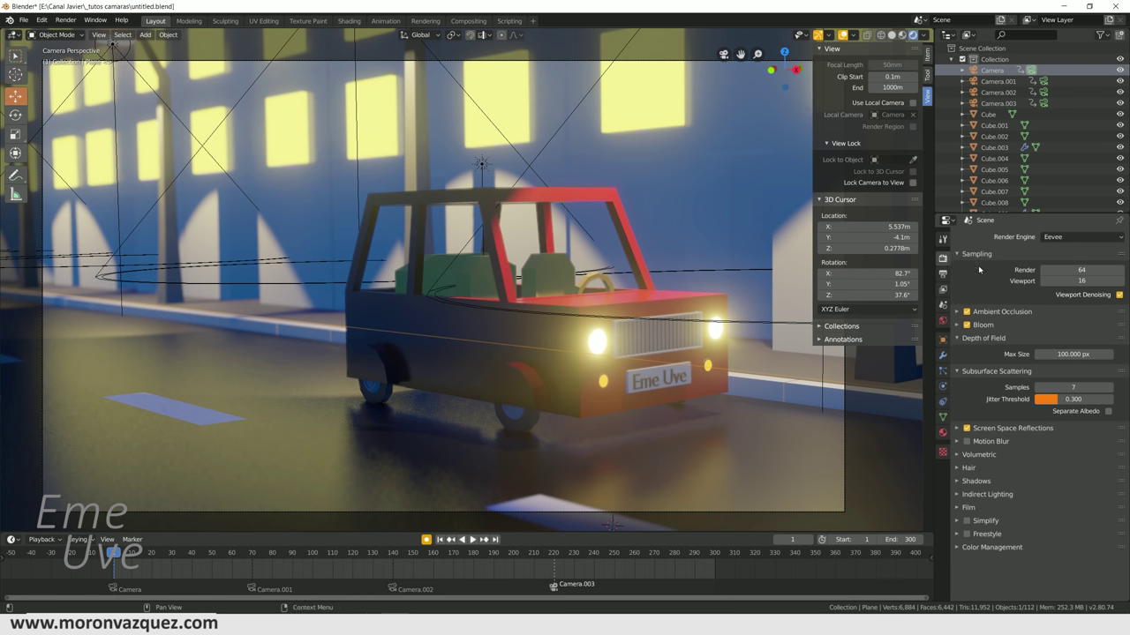
pyautogui.click(944, 276)
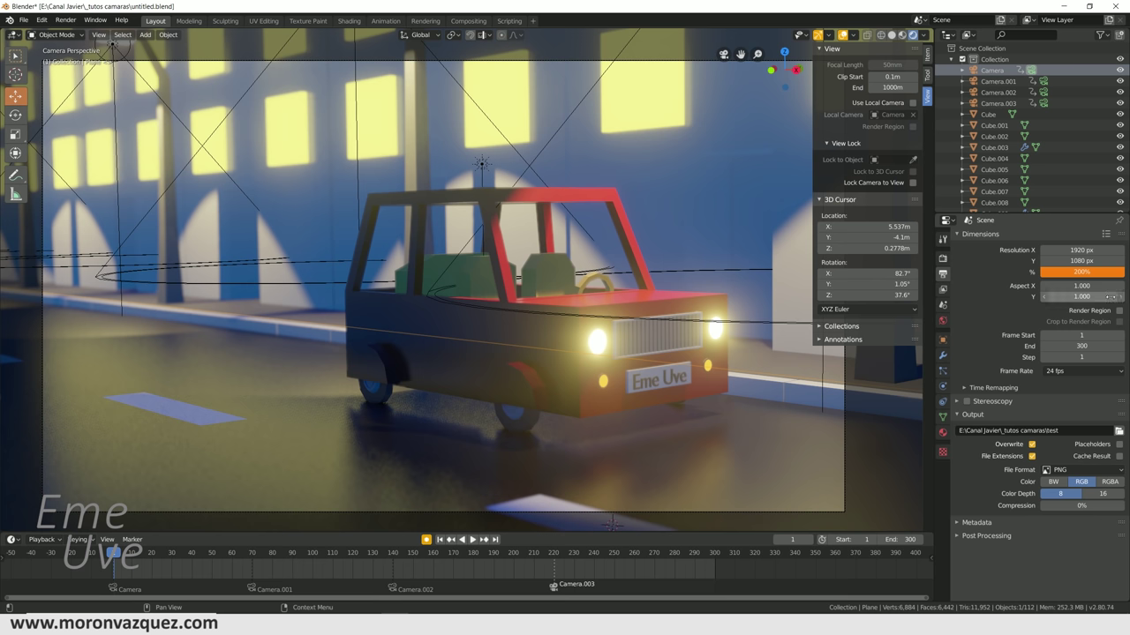
pyautogui.click(1072, 273)
# - Confirm a 100% resolution scale and render a test image of the car
pyautogui.write('100')
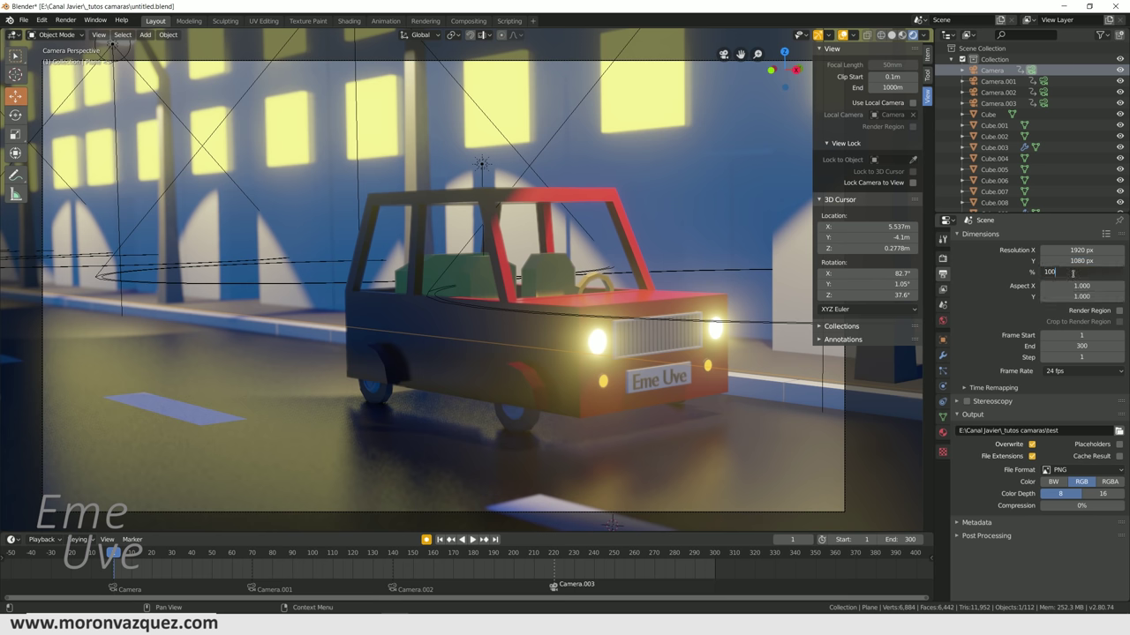
pyautogui.press('Return')
pyautogui.click(943, 257)
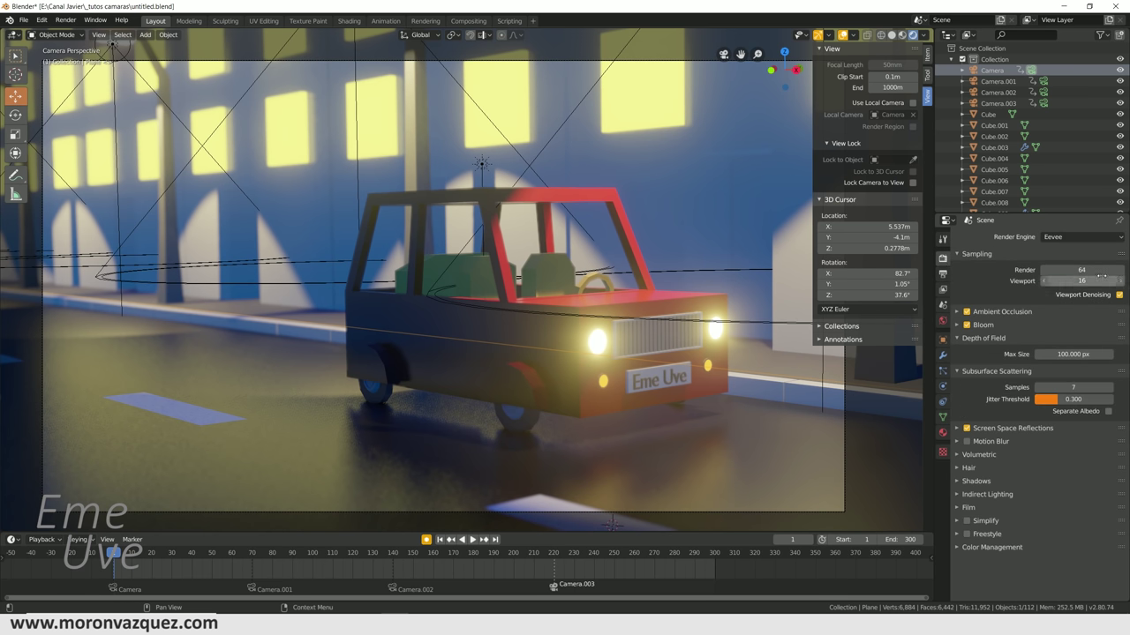
pyautogui.click(66, 20)
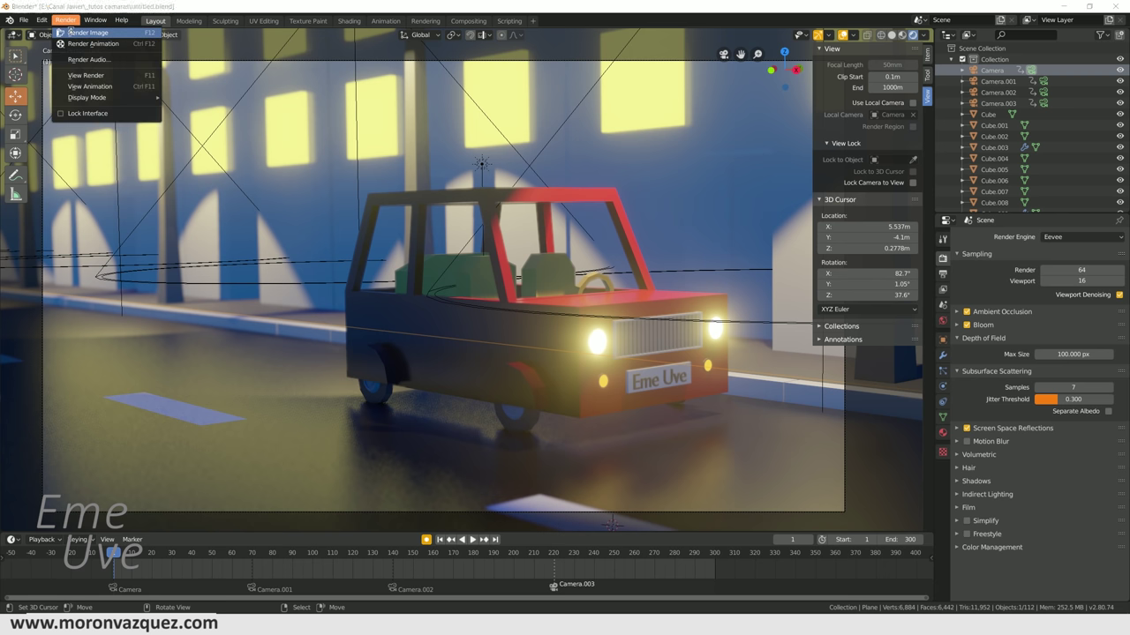
pyautogui.click(69, 32)
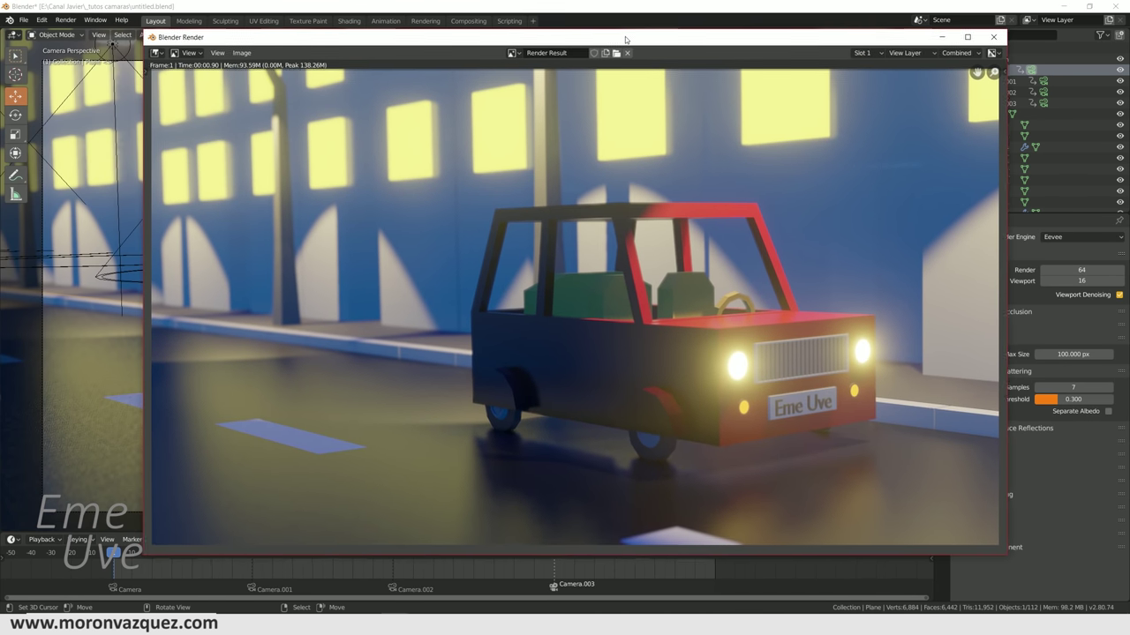
# - Review the render result and start retyping the 64 Render samples value
pyautogui.moveTo(488, 11); pyautogui.dragTo(587, 32)
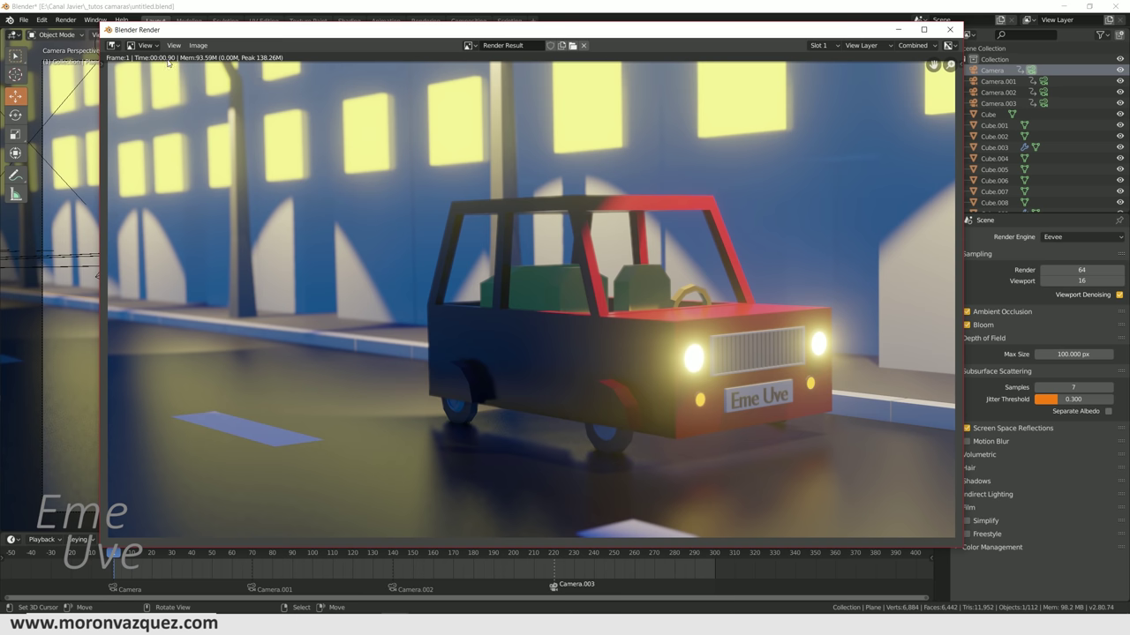
pyautogui.moveTo(336, 36); pyautogui.dragTo(266, 30)
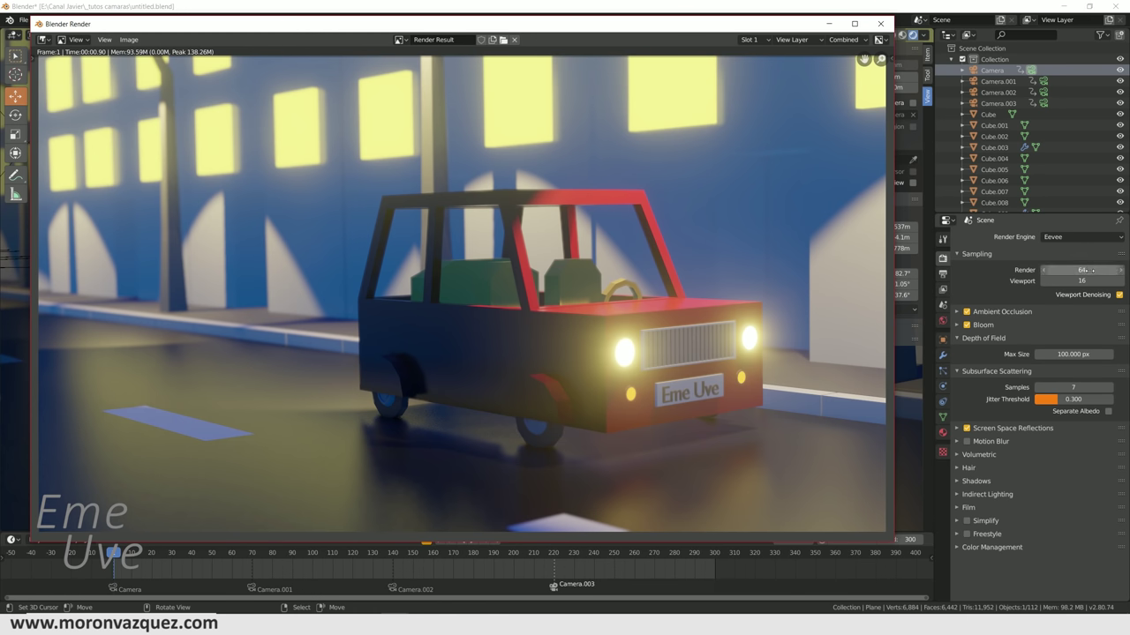
pyautogui.click(1054, 269)
# - Set Render samples to 10 and render a test image
pyautogui.write('10')
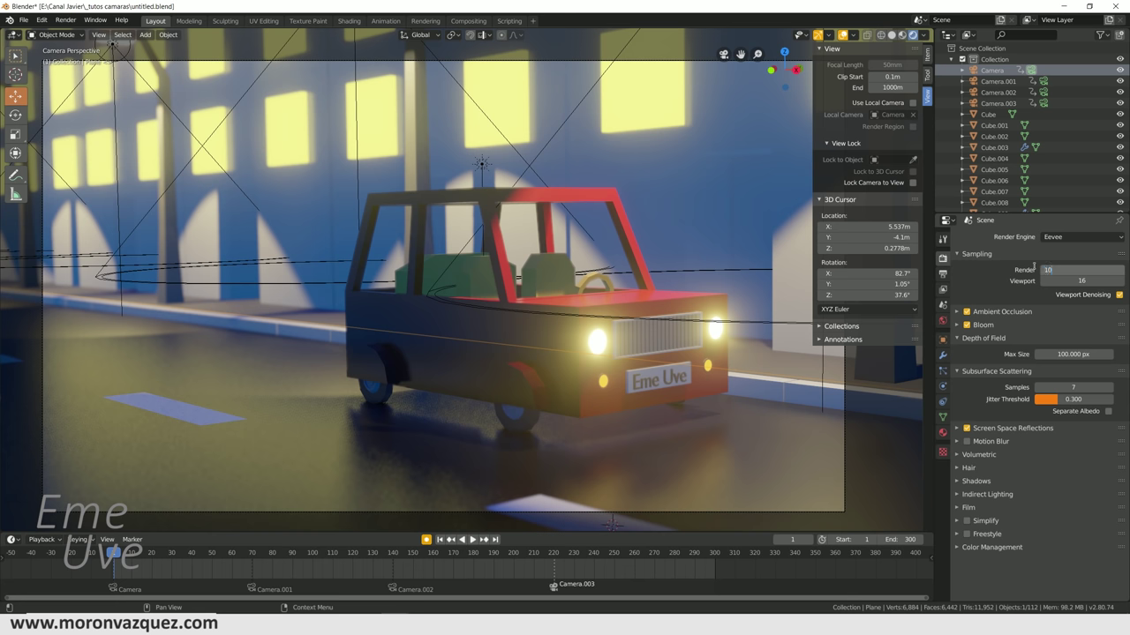
pyautogui.press('Return')
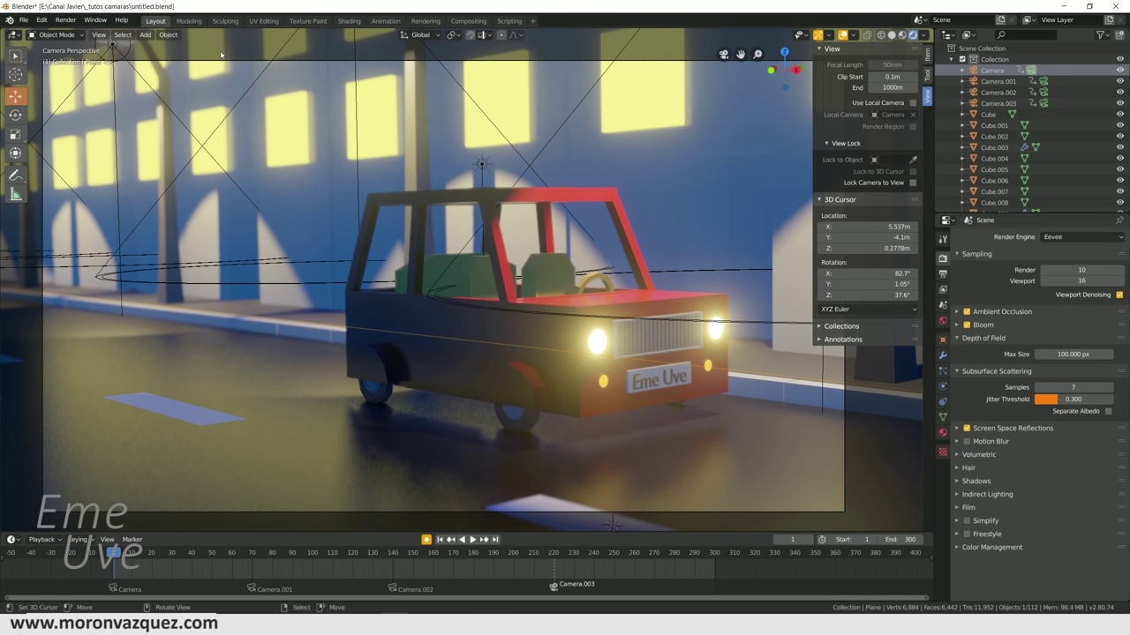
pyautogui.click(70, 19)
pyautogui.click(83, 38)
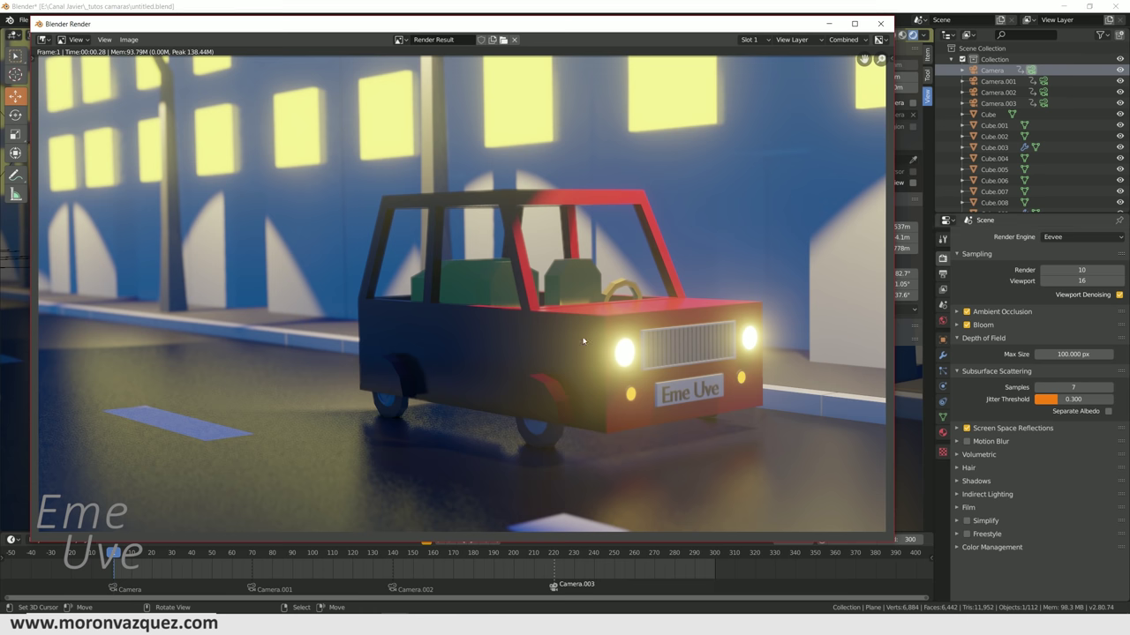
# - Restore Render samples to 64, render another test image, and close the render window
pyautogui.click(1075, 269)
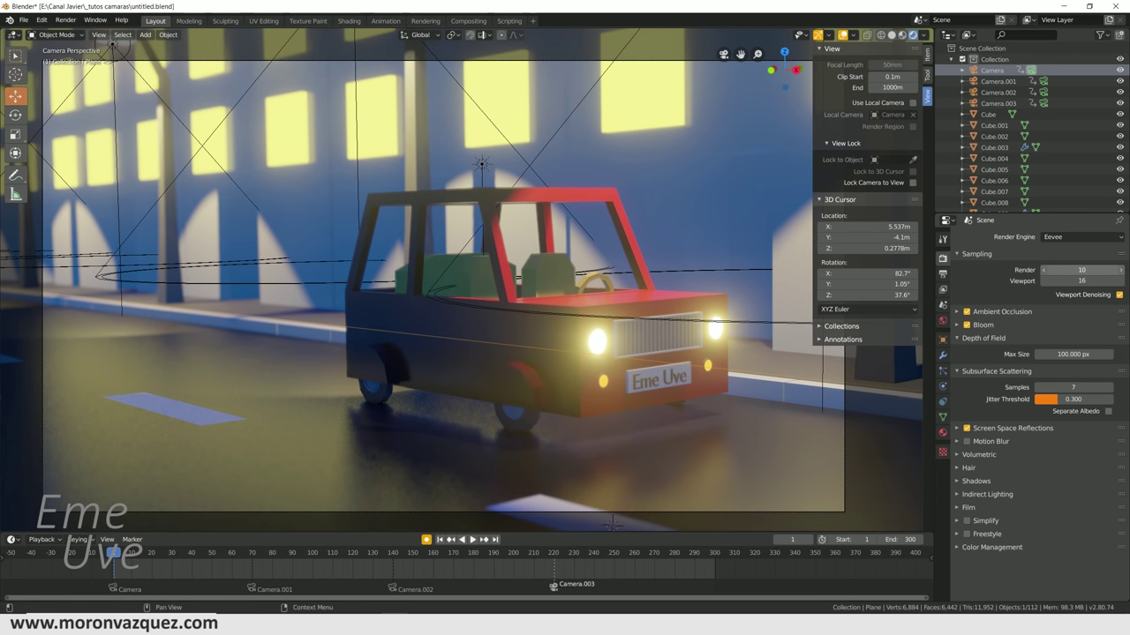
pyautogui.write('64')
pyautogui.press('Return')
pyautogui.click(60, 26)
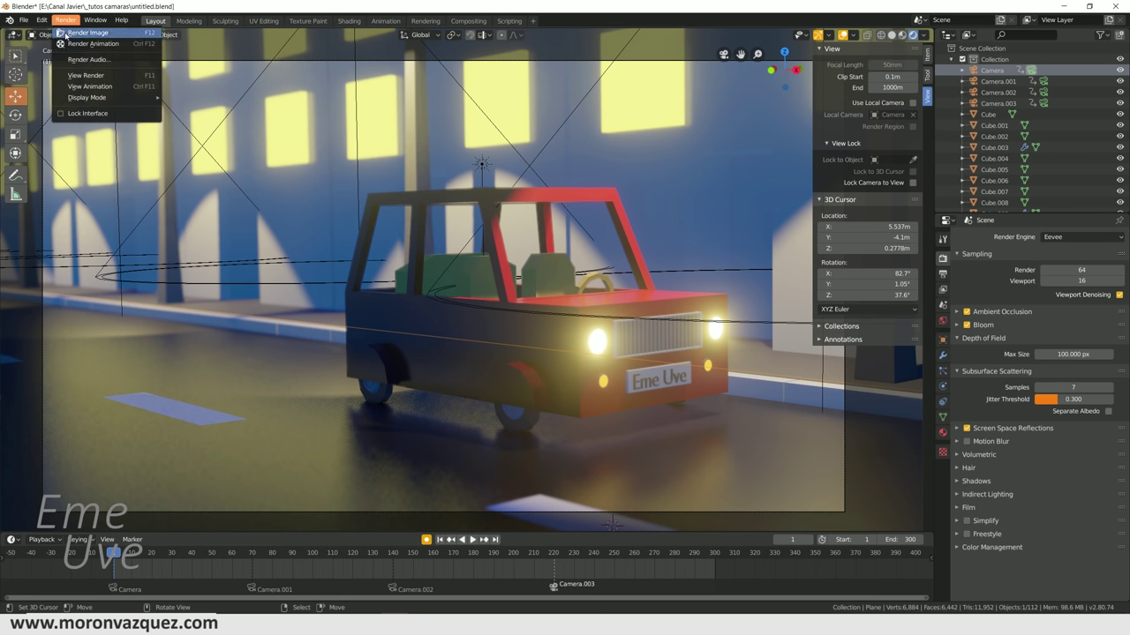
pyautogui.click(84, 39)
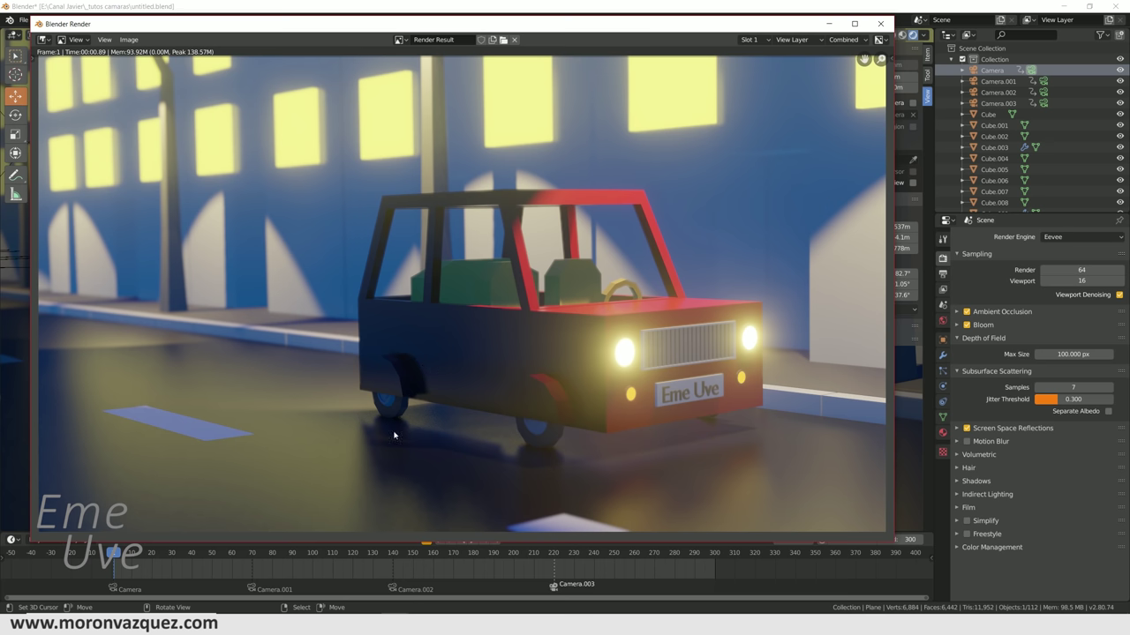
pyautogui.click(882, 24)
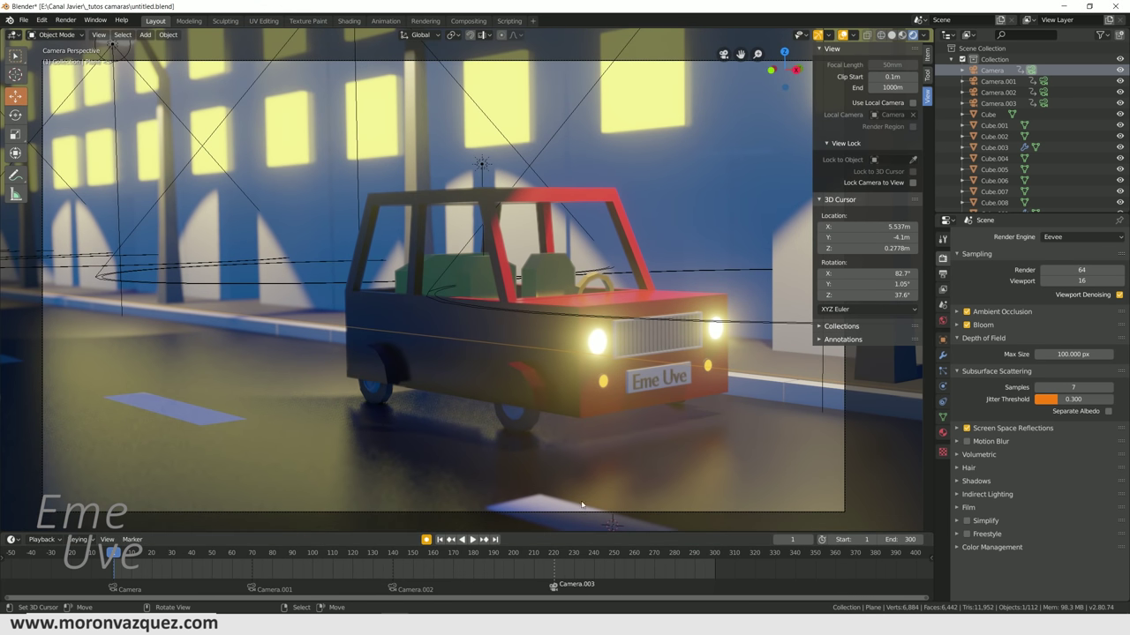
# - Set the output Resolution % to 200
pyautogui.click(943, 274)
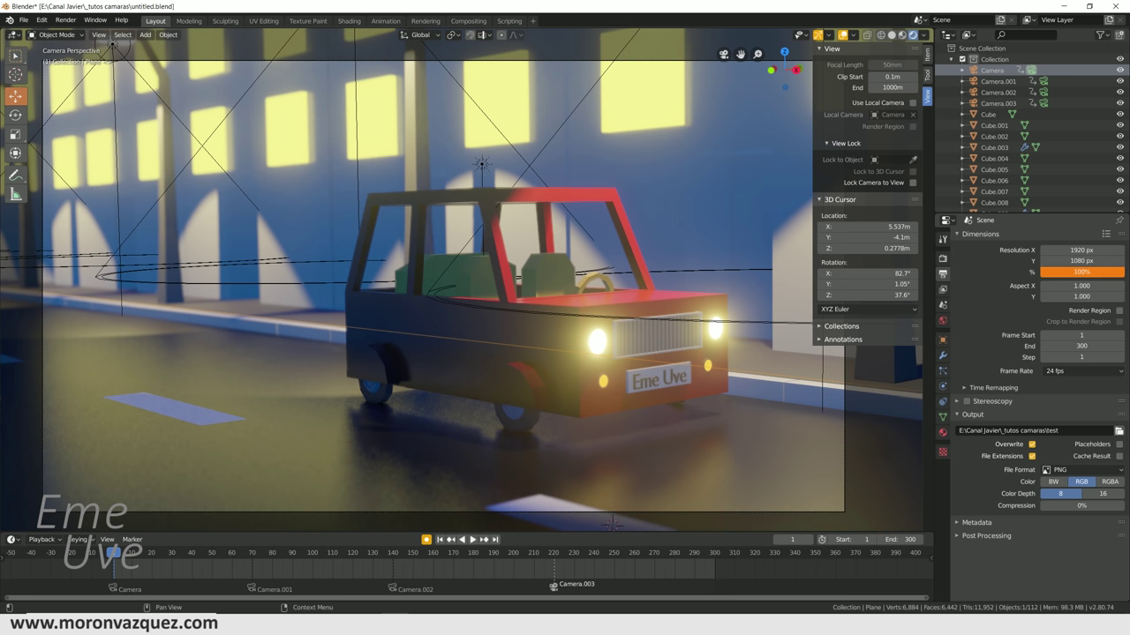
pyautogui.click(1082, 273)
pyautogui.write('200')
pyautogui.press('Return')
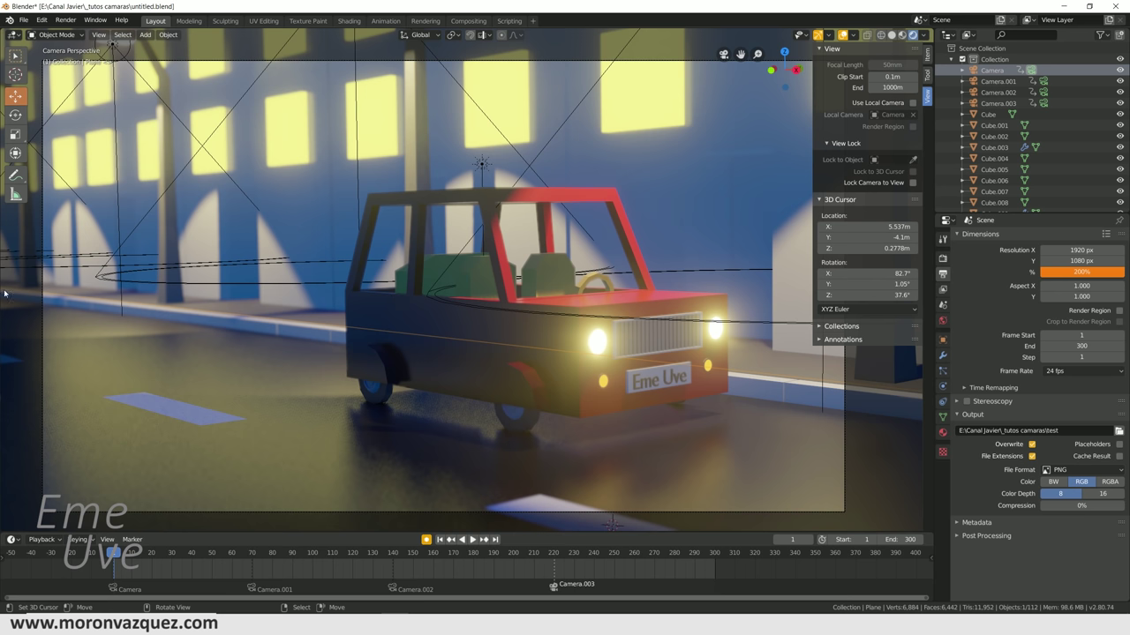
# - Try the 2K size preset, then settle on 1920×1080 at 200% scale
pyautogui.click(1107, 235)
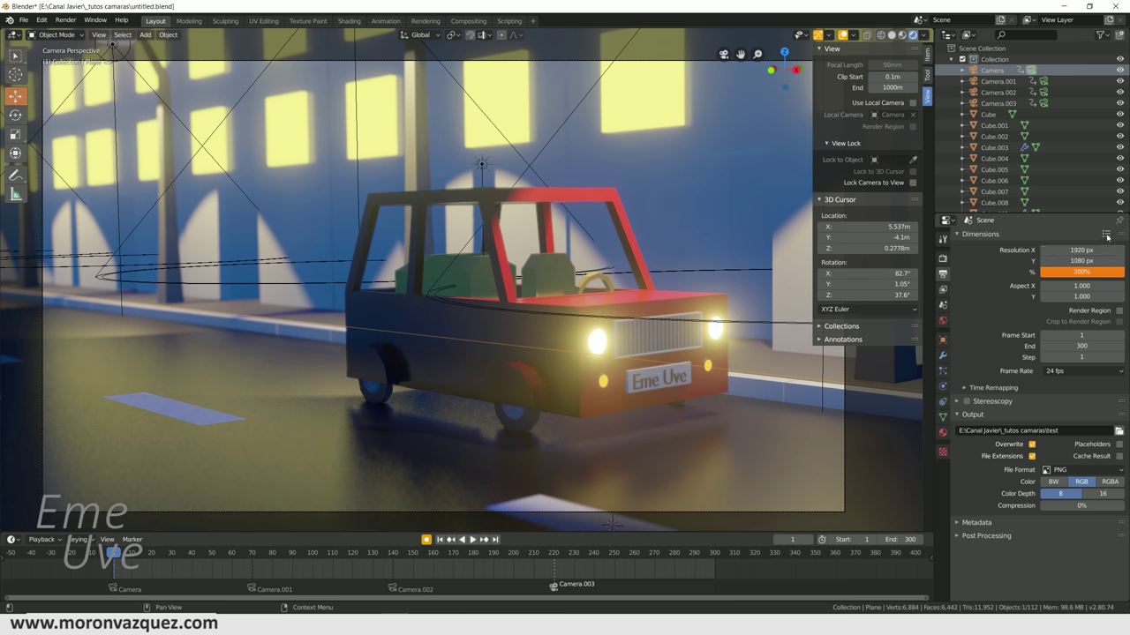
pyautogui.click(1107, 235)
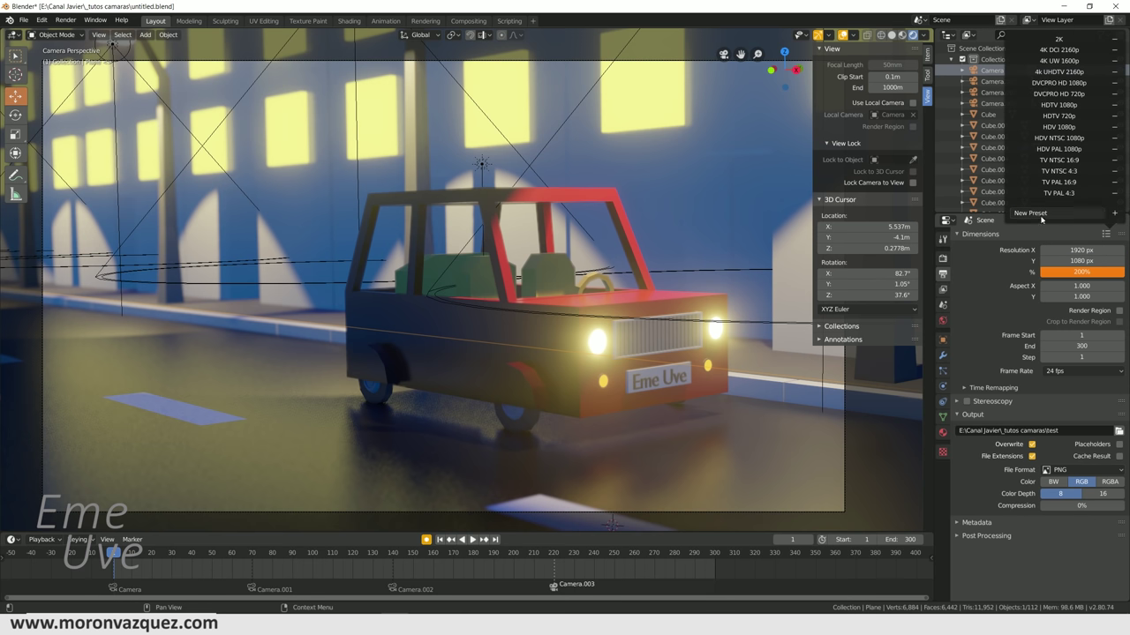
pyautogui.click(1074, 41)
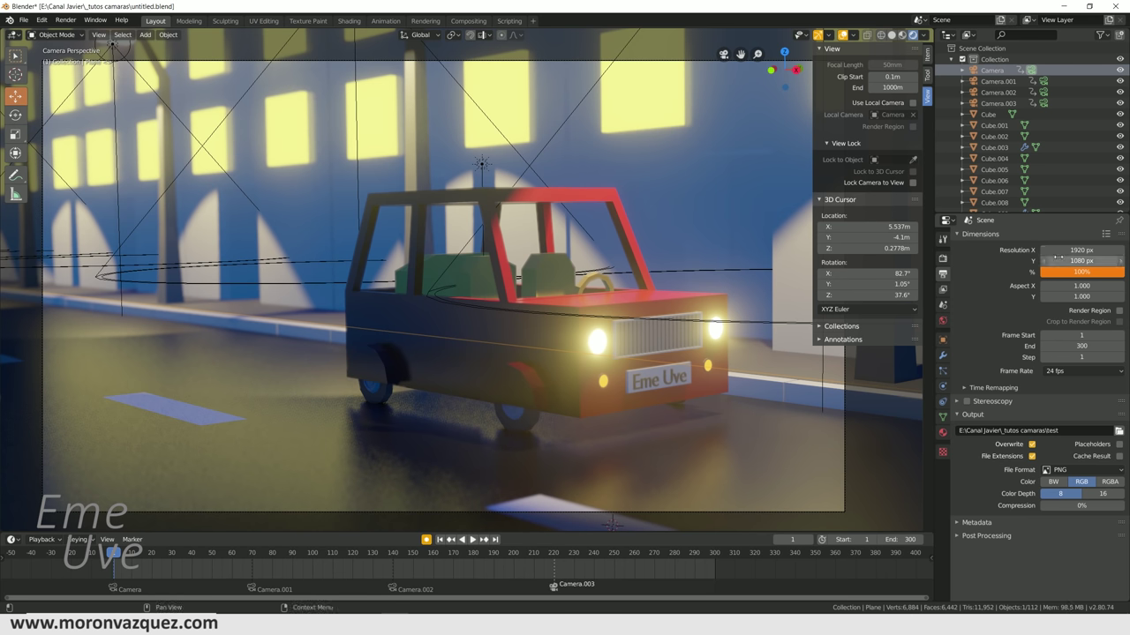
pyautogui.doubleClick(1075, 272)
pyautogui.write('200')
pyautogui.press('Return')
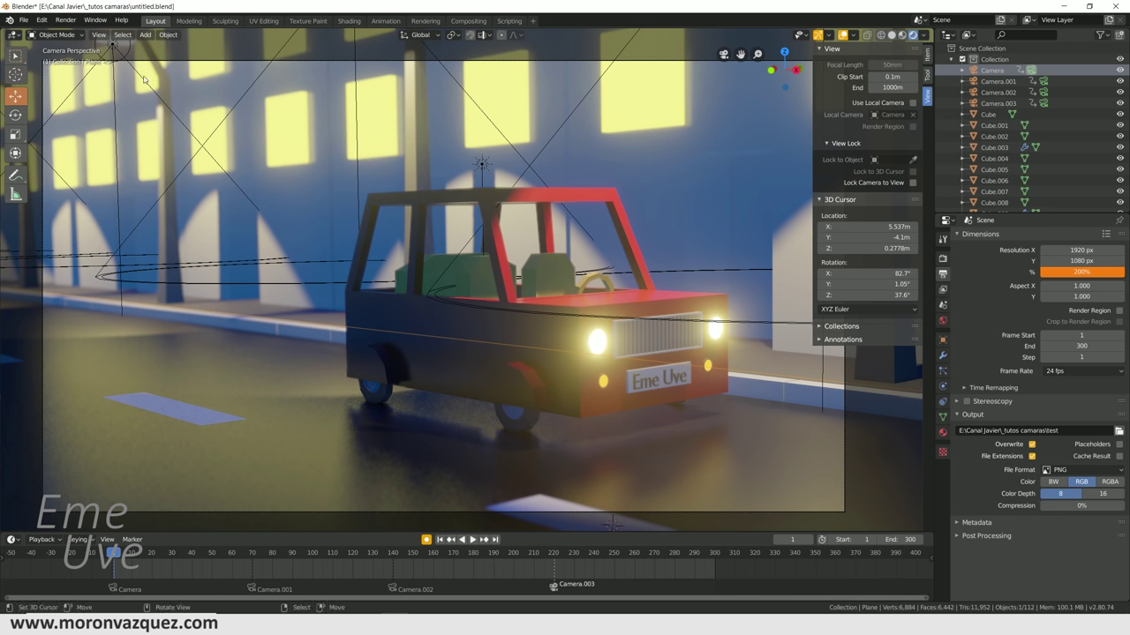
pyautogui.click(62, 19)
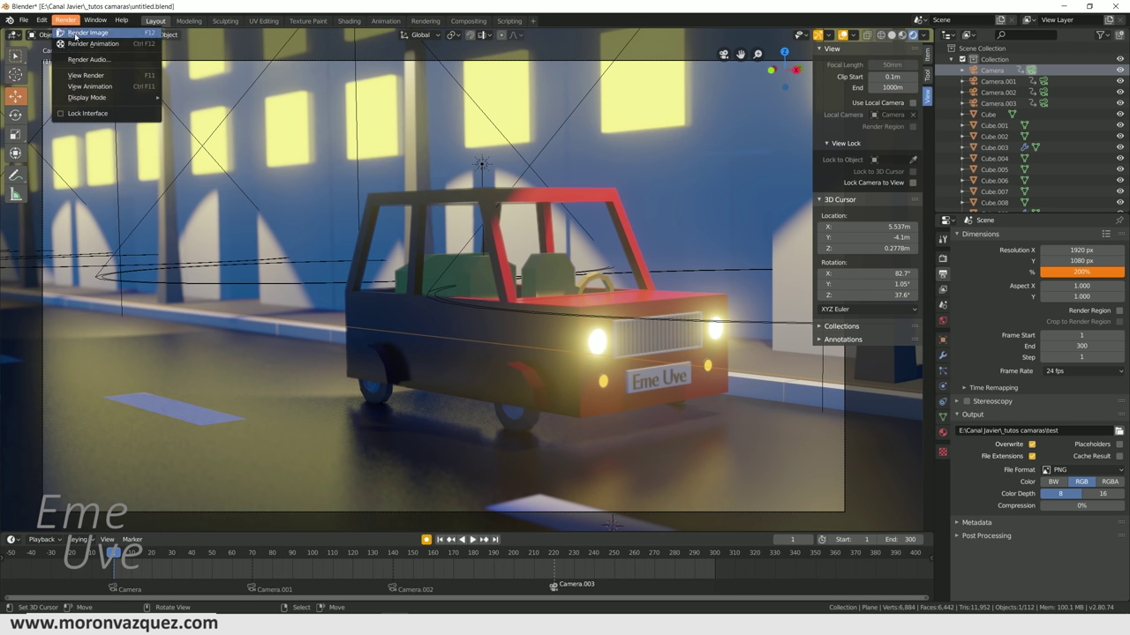
# - Render a still image of the current frame and zoom in and out on the result
pyautogui.click(75, 33)
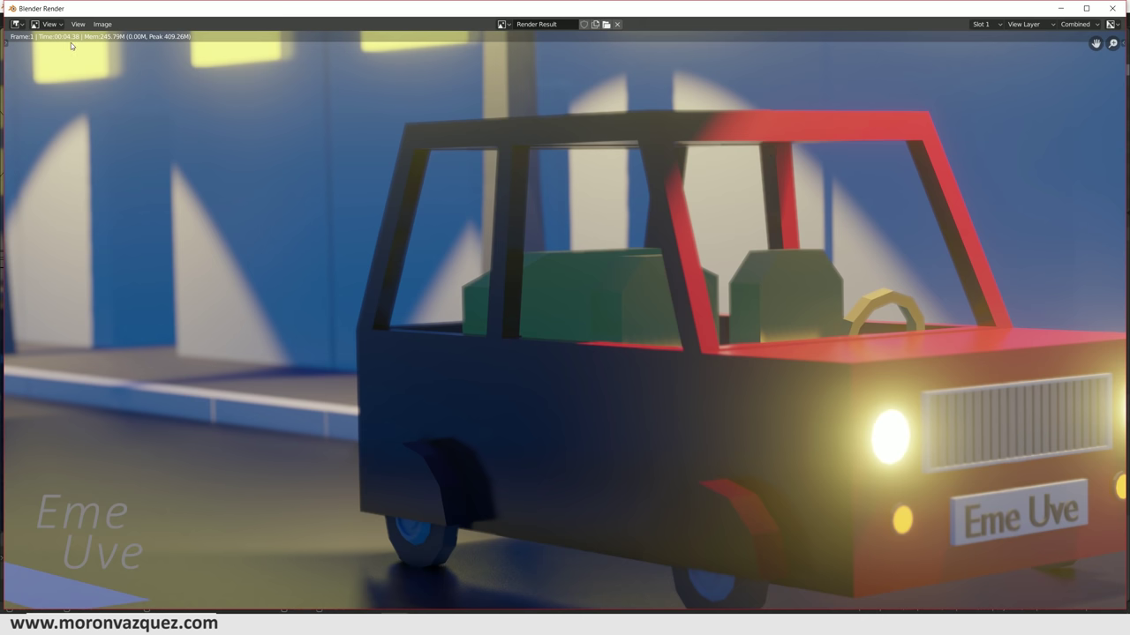
pyautogui.scroll(-2, 700, 105)
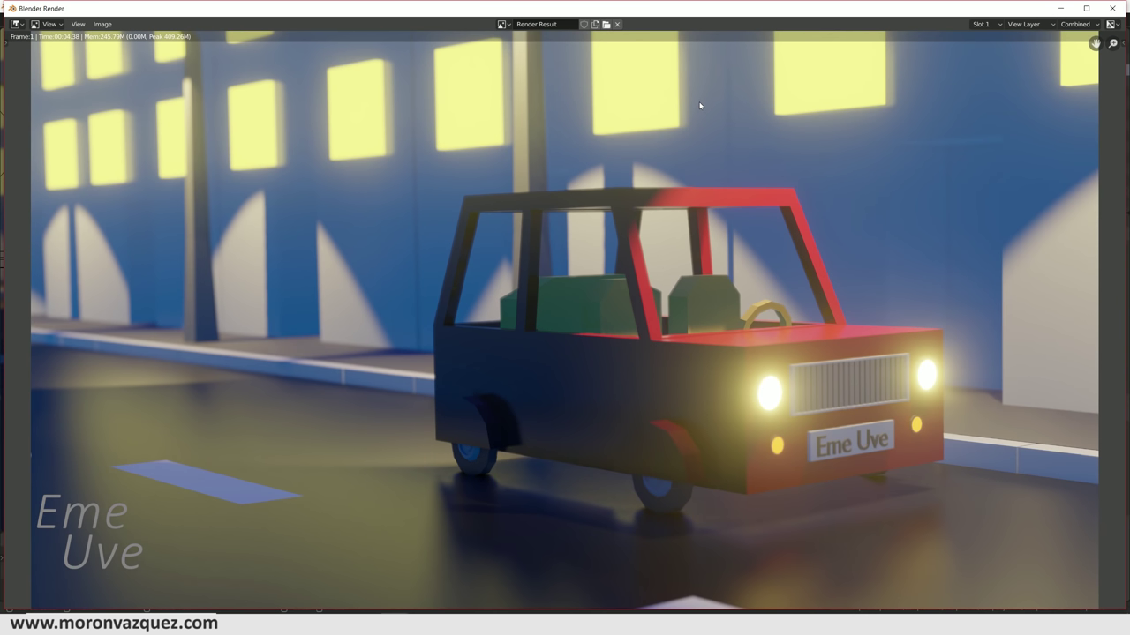
pyautogui.scroll(-2, 700, 105)
pyautogui.scroll(1, 699, 105)
pyautogui.scroll(-1, 698, 105)
pyautogui.scroll(1, 718, 121)
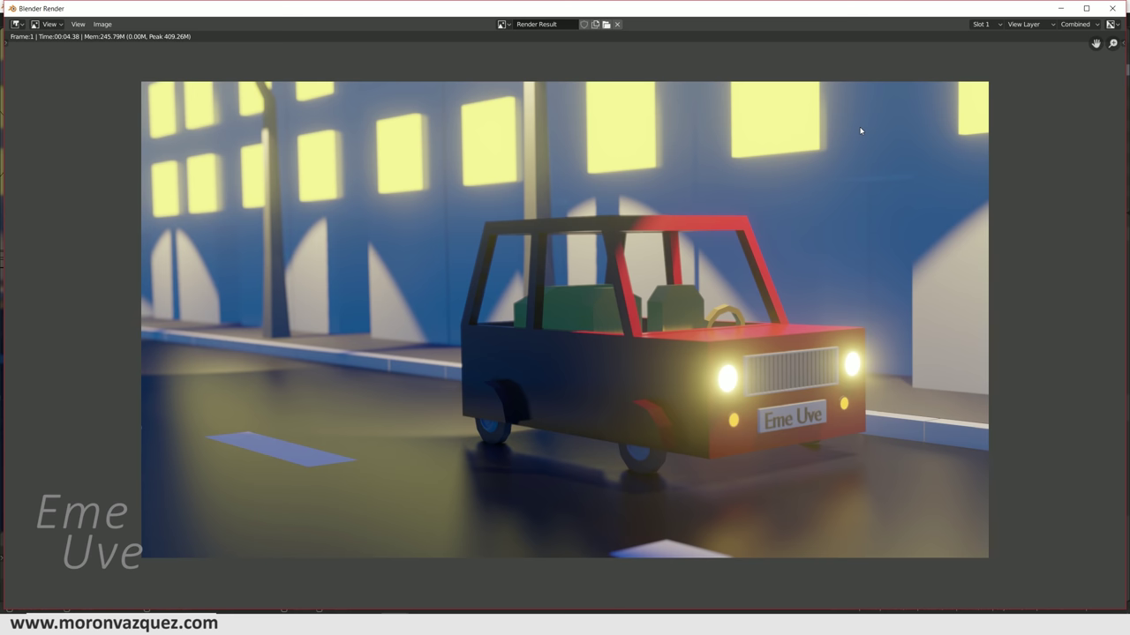
pyautogui.scroll(4, 724, 228)
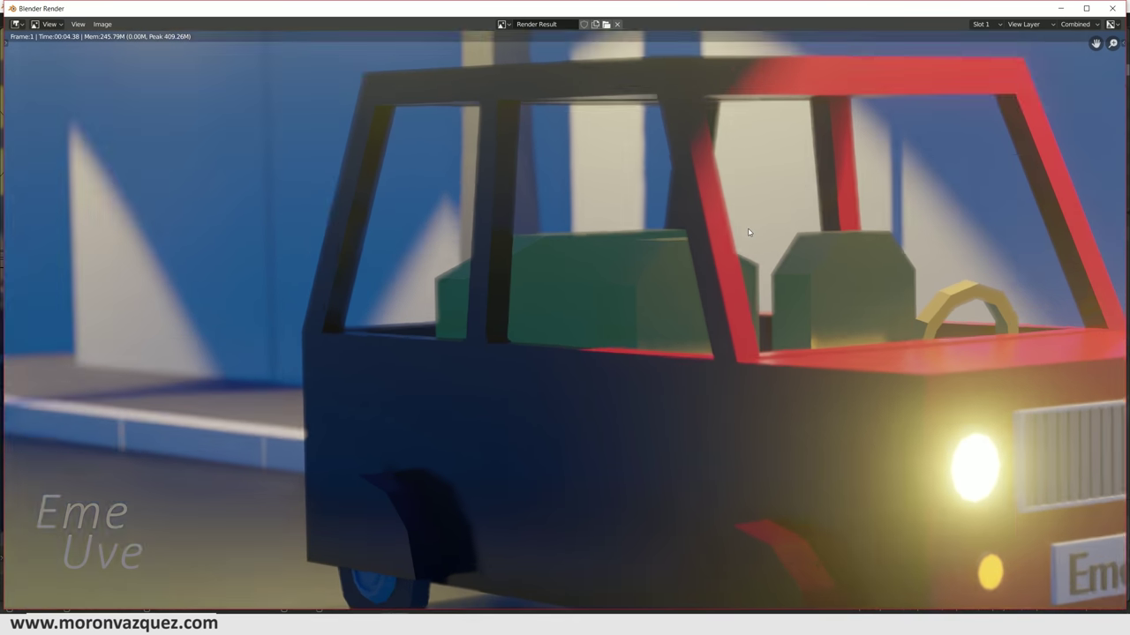
pyautogui.scroll(-1, 747, 228)
# - Pan around the render to inspect the red car's front, then close the render window
pyautogui.moveTo(870, 288); pyautogui.dragTo(676, 235, button='middle')
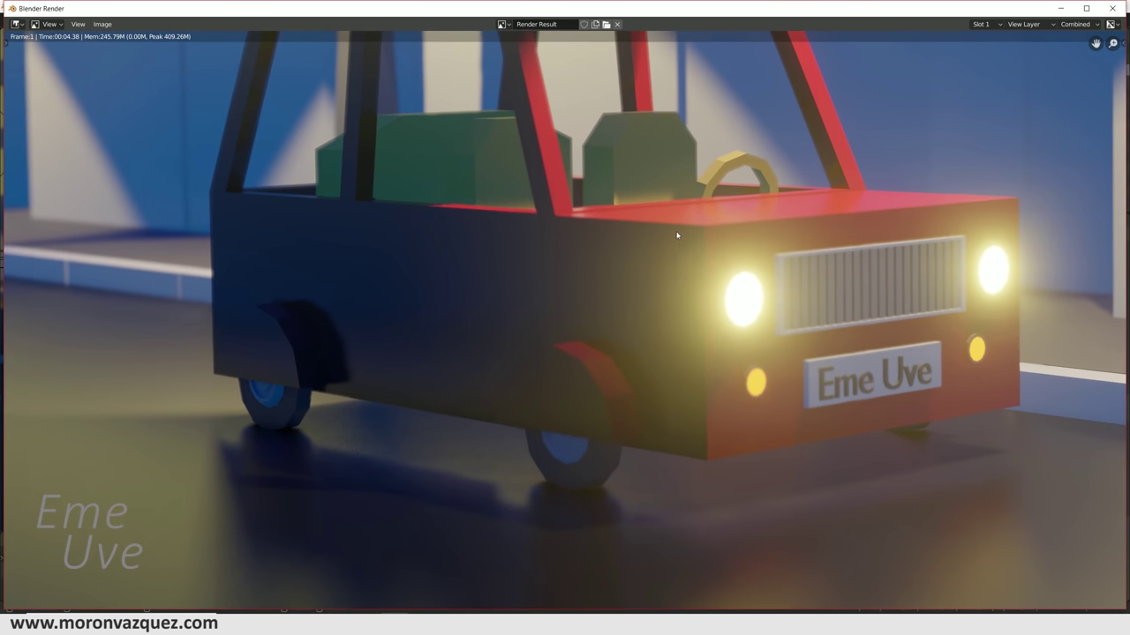
pyautogui.scroll(-5, 677, 232)
pyautogui.scroll(3, 676, 227)
pyautogui.moveTo(637, 222); pyautogui.dragTo(717, 275, button='middle')
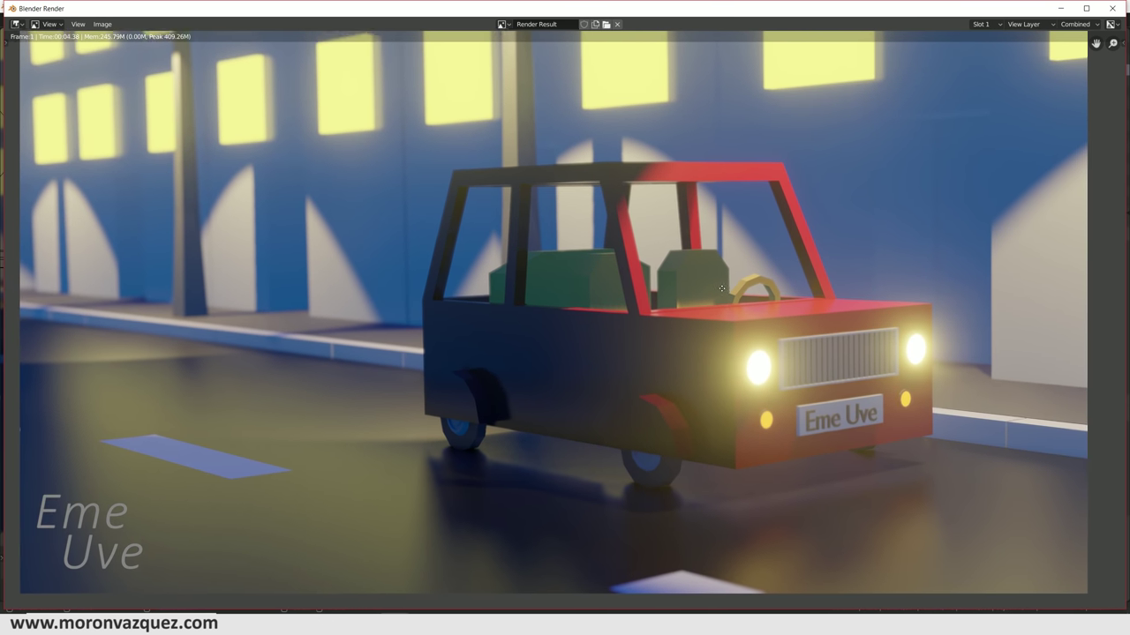
pyautogui.click(1118, 10)
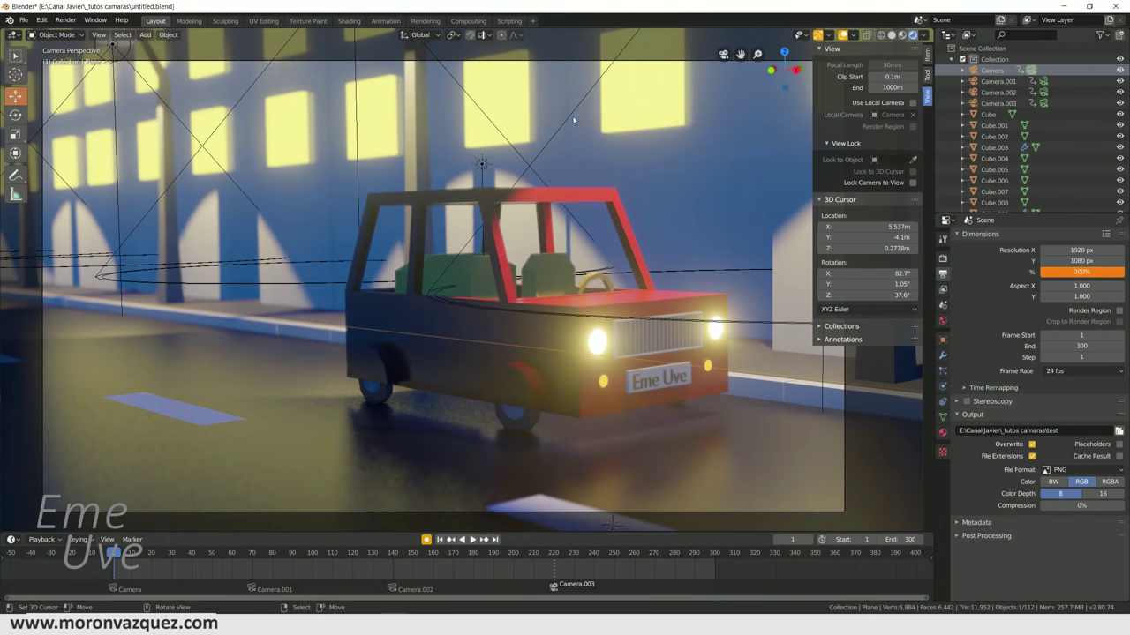
# - Set the resolution scale to 100% and bring up the output File Format list
pyautogui.click(1072, 272)
pyautogui.write('100')
pyautogui.press('Return')
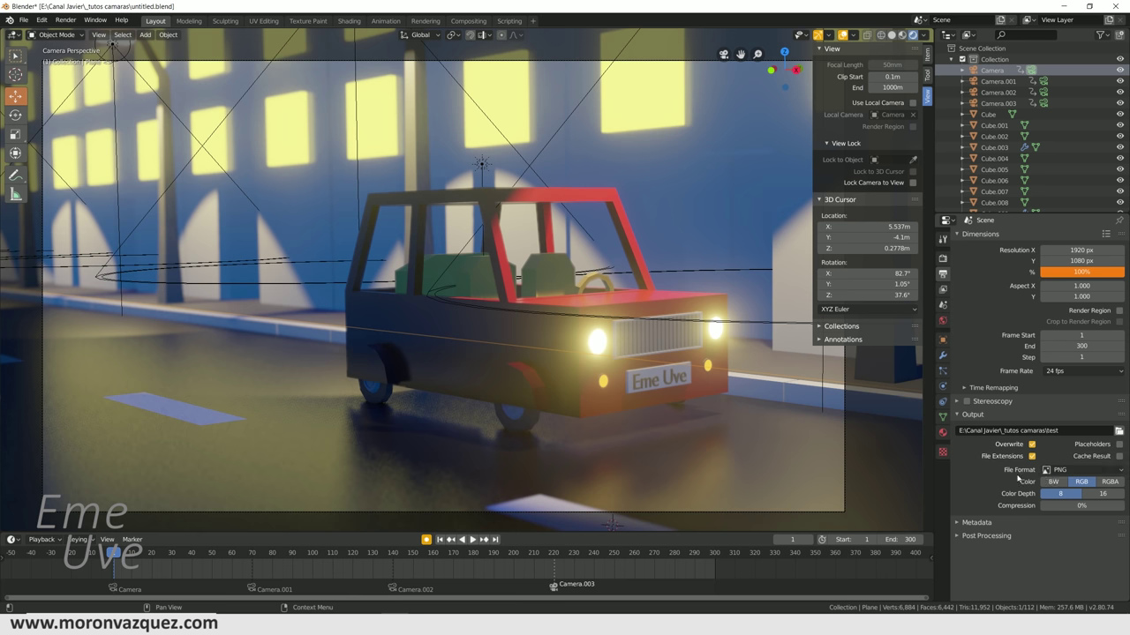
pyautogui.click(1111, 471)
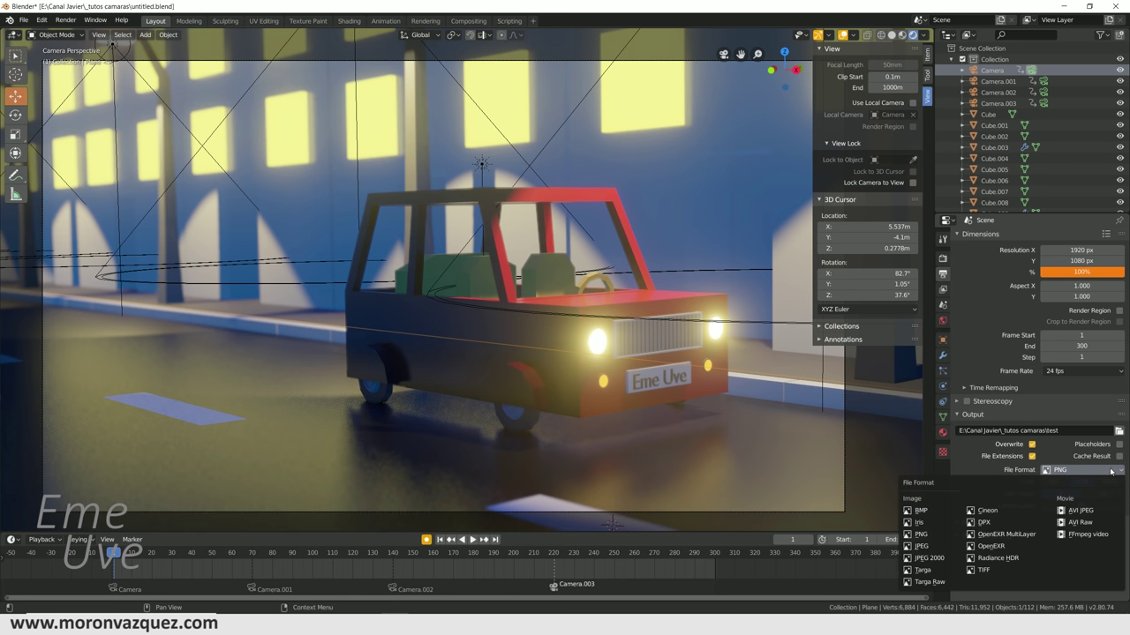
# - Dismiss the File Format list leaving PNG, then reopen it
pyautogui.click(942, 470)
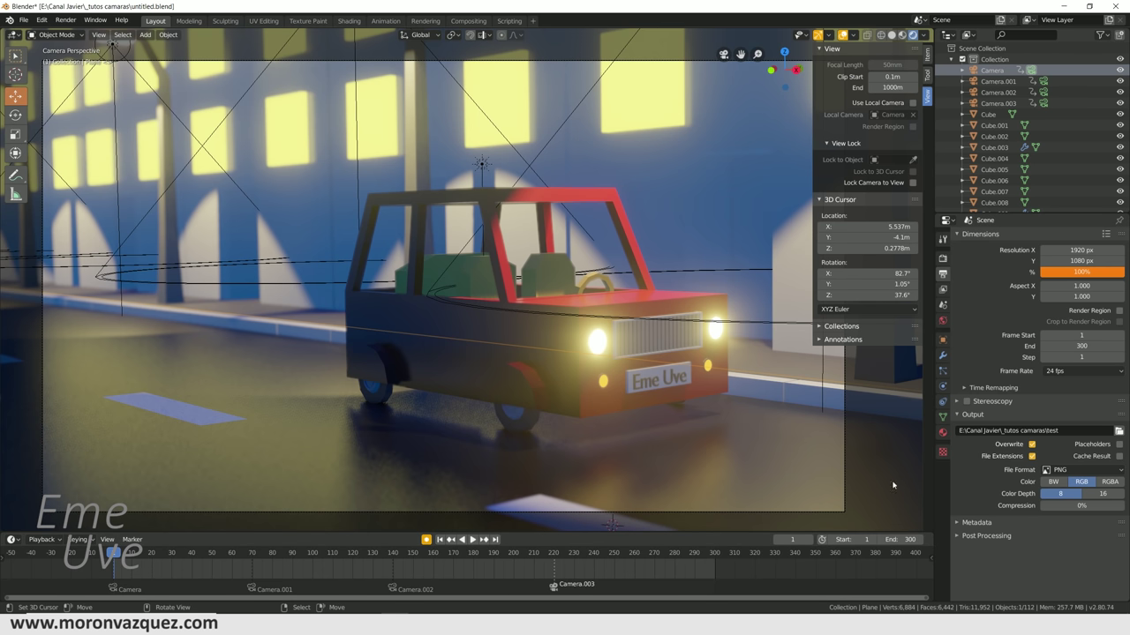
pyautogui.click(1073, 470)
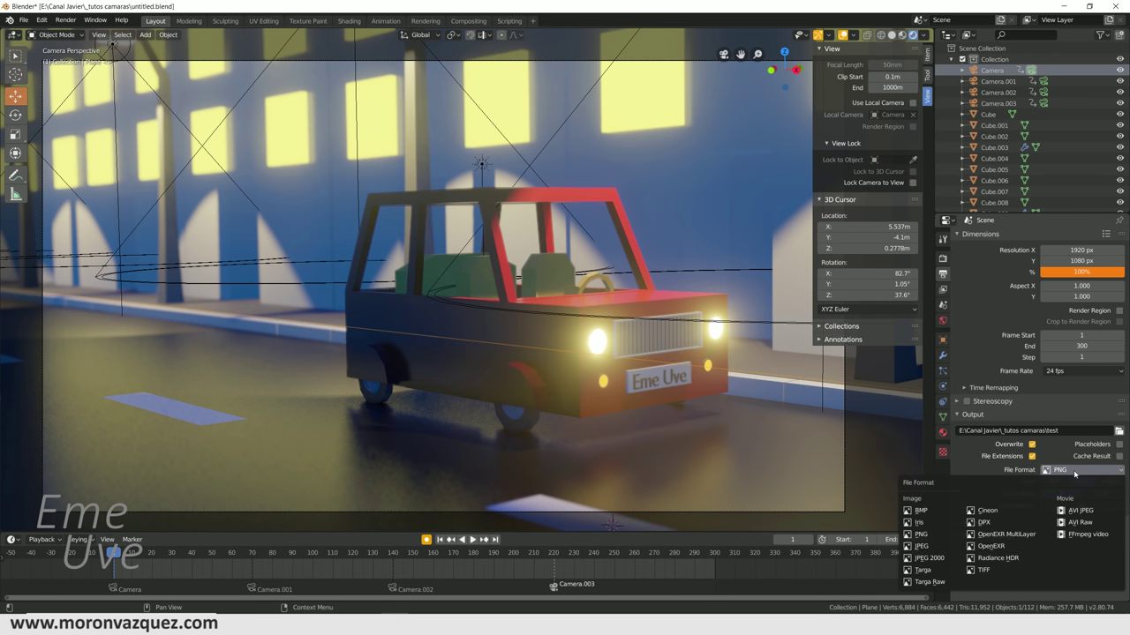
# - Switch the output File Format to FFmpeg Video
pyautogui.click(1077, 473)
pyautogui.click(1099, 477)
pyautogui.click(1074, 536)
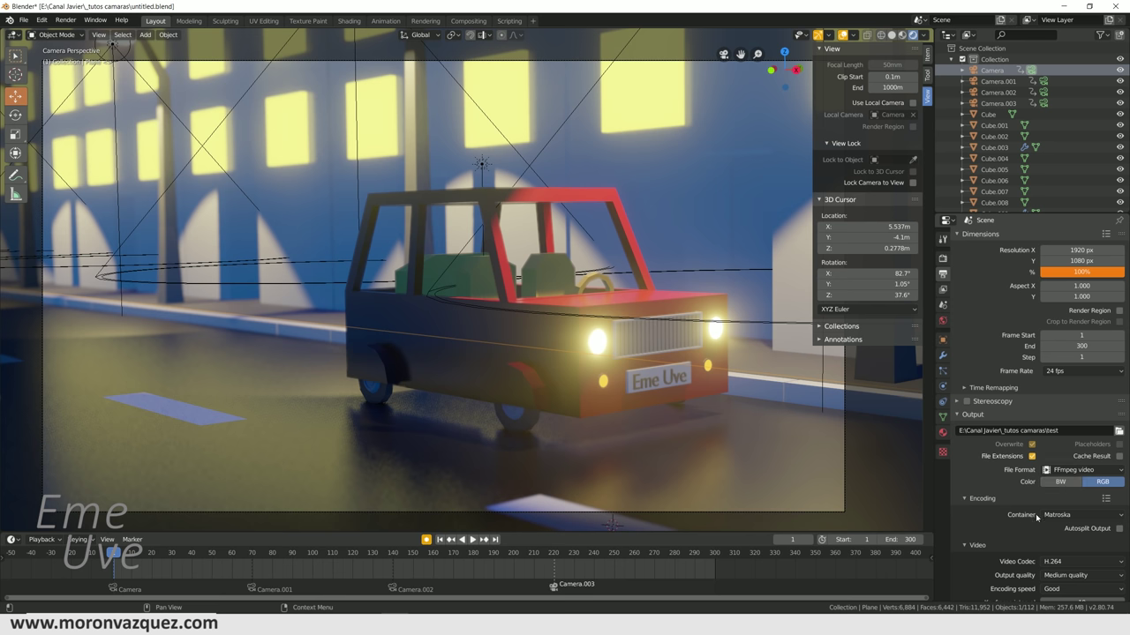
# - Set the Encoding container to MPEG-4
pyautogui.click(1073, 517)
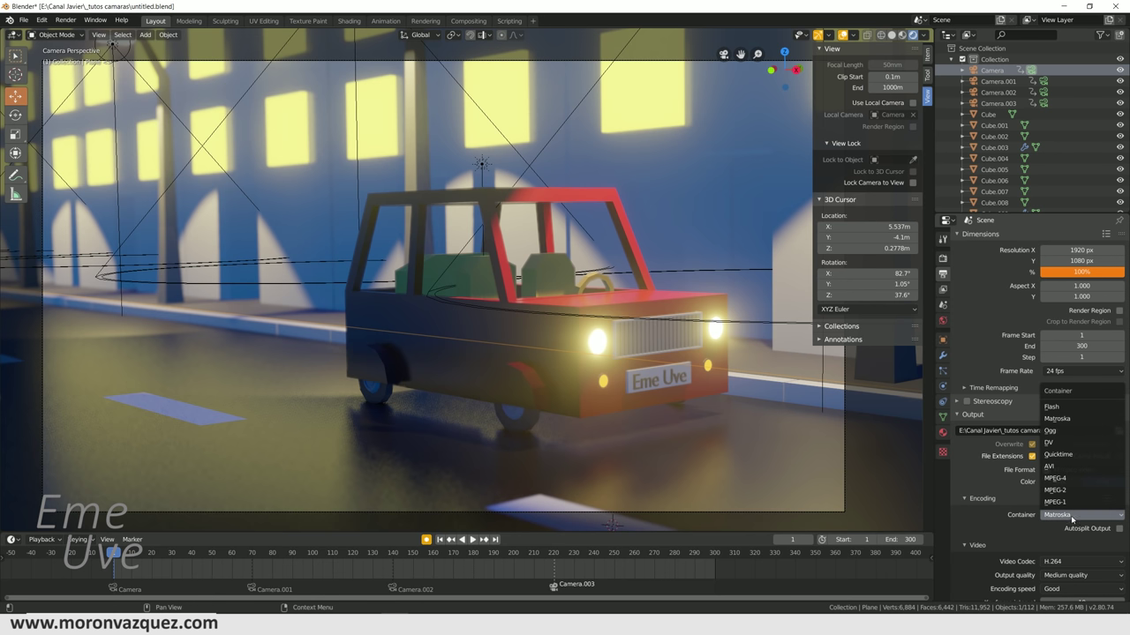
pyautogui.click(1072, 517)
pyautogui.click(1081, 517)
pyautogui.click(1064, 480)
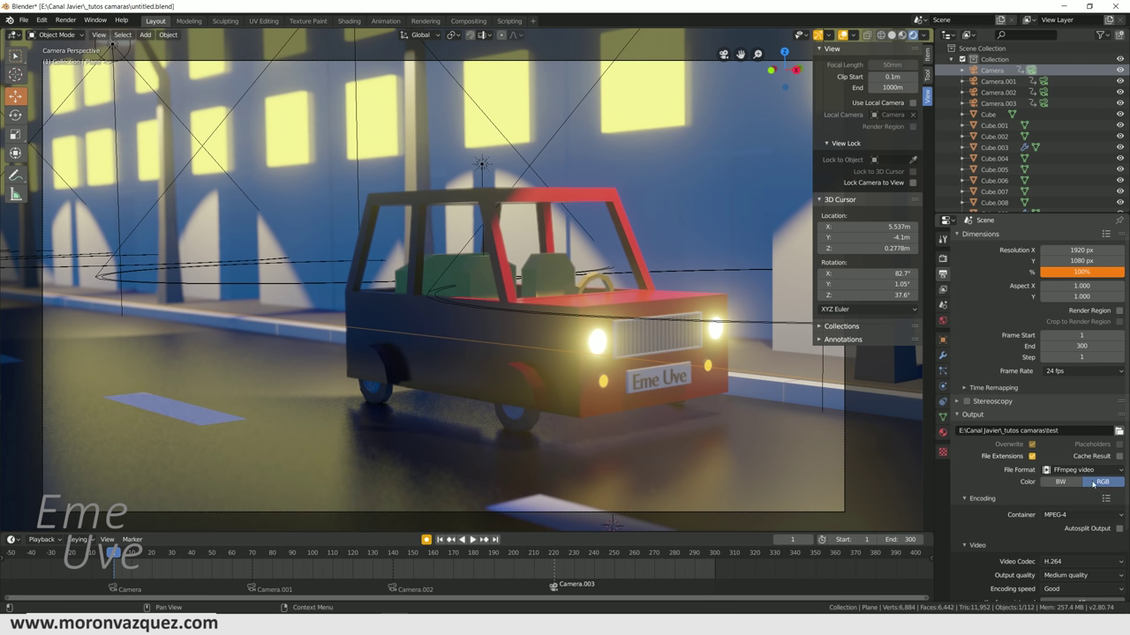
pyautogui.scroll(-1, 1063, 508)
pyautogui.scroll(-1, 1073, 494)
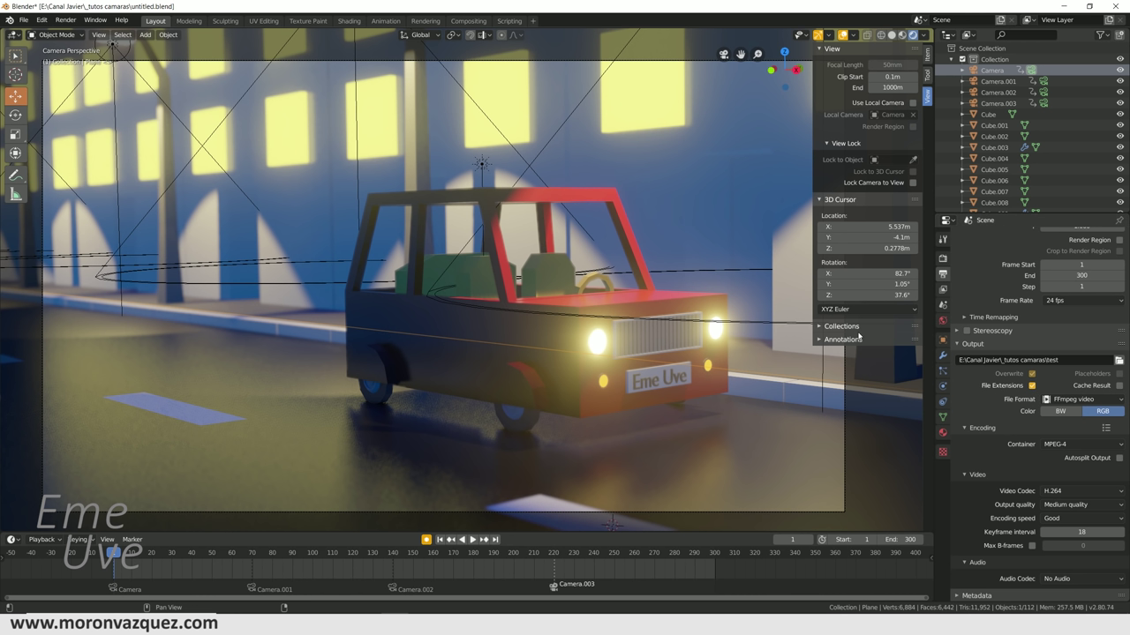
# - Keep the H.264 codec, set Output Quality to High quality, and leave Encoding Speed on Good
pyautogui.click(1060, 492)
pyautogui.click(1048, 496)
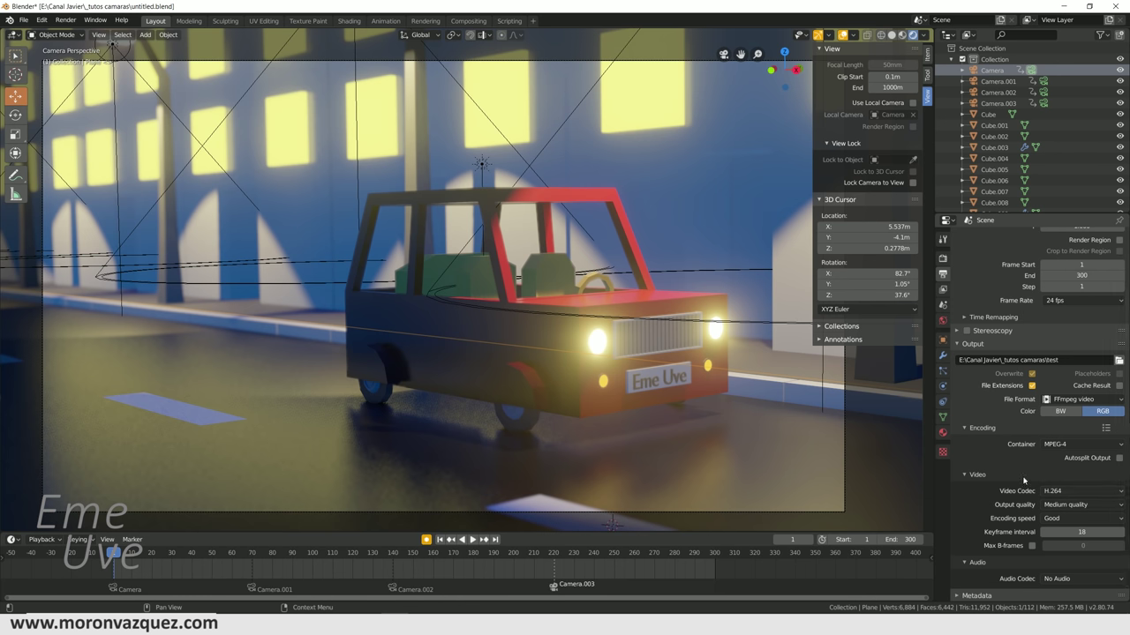
pyautogui.click(1068, 505)
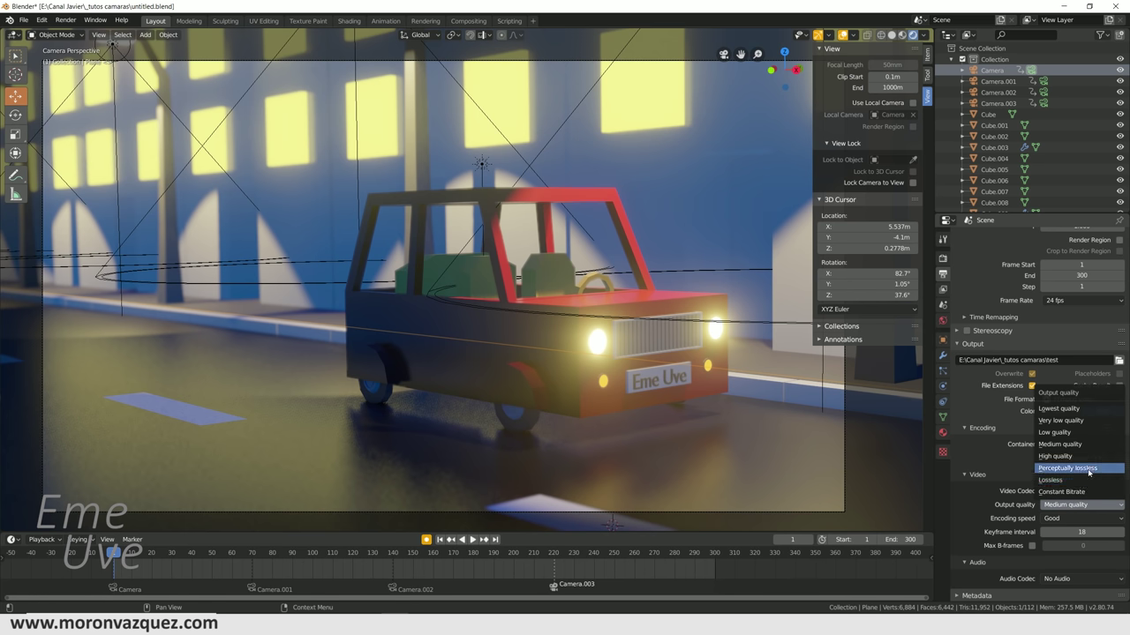
pyautogui.click(1057, 456)
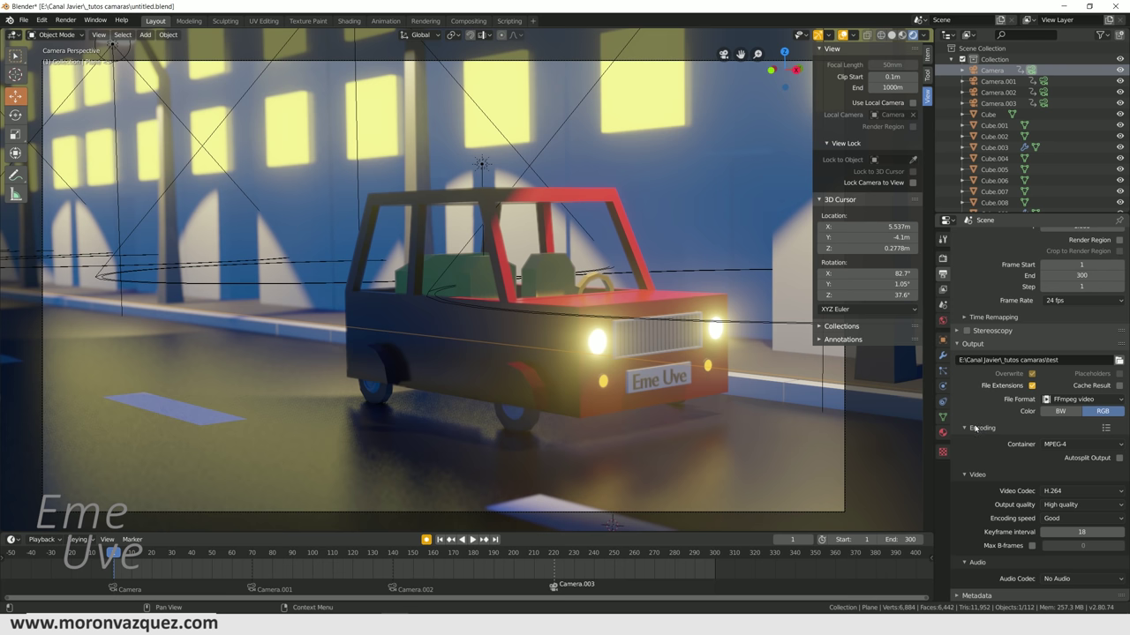
pyautogui.scroll(-1, 956, 491)
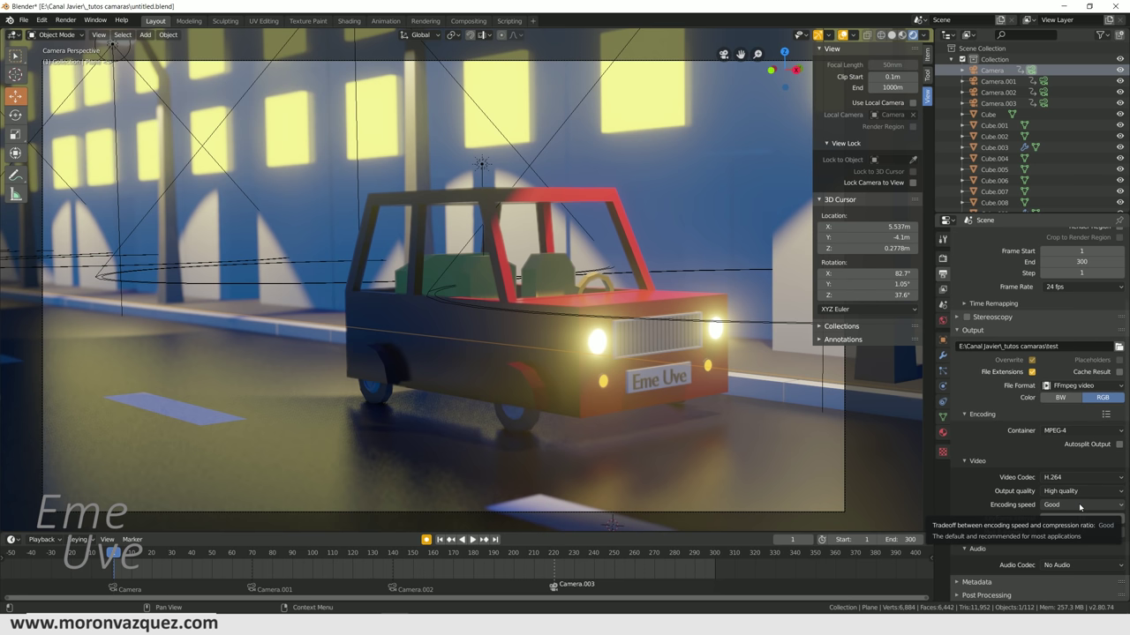
pyautogui.click(1078, 508)
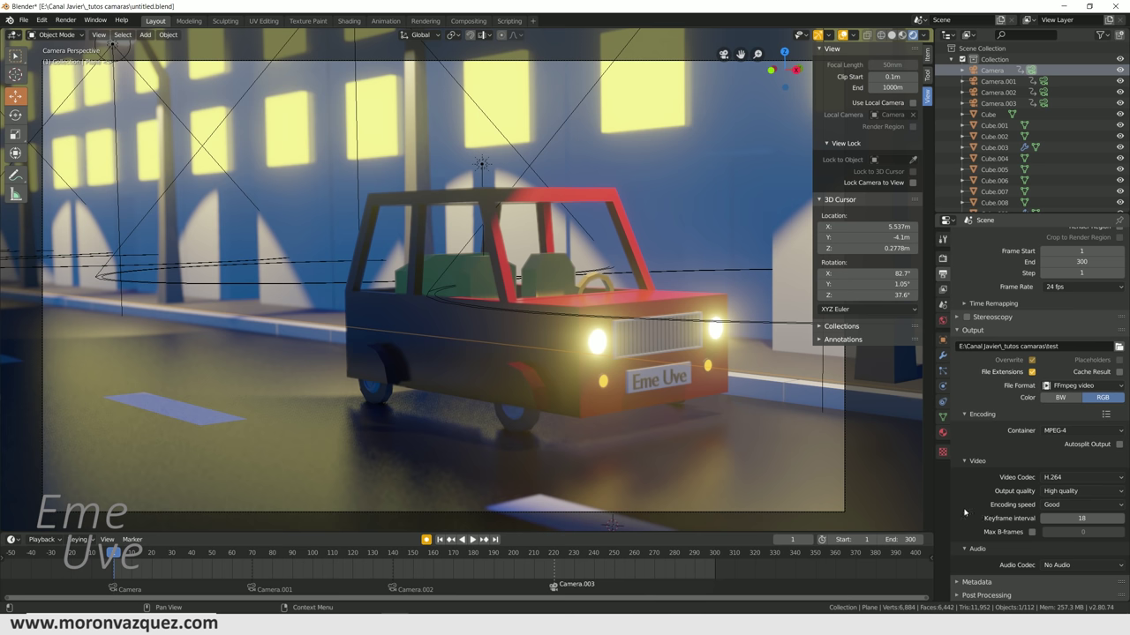
pyautogui.click(1071, 505)
# - Run Render Animation from the Render menu to output frames 1–300 at 24 fps
pyautogui.click(59, 23)
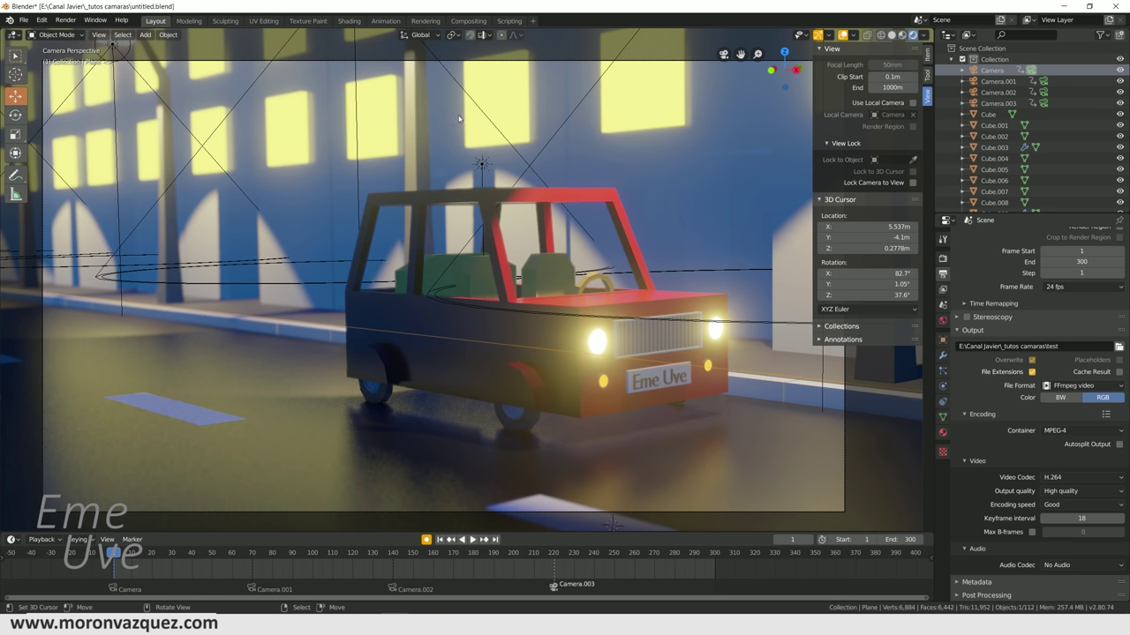
pyautogui.click(64, 21)
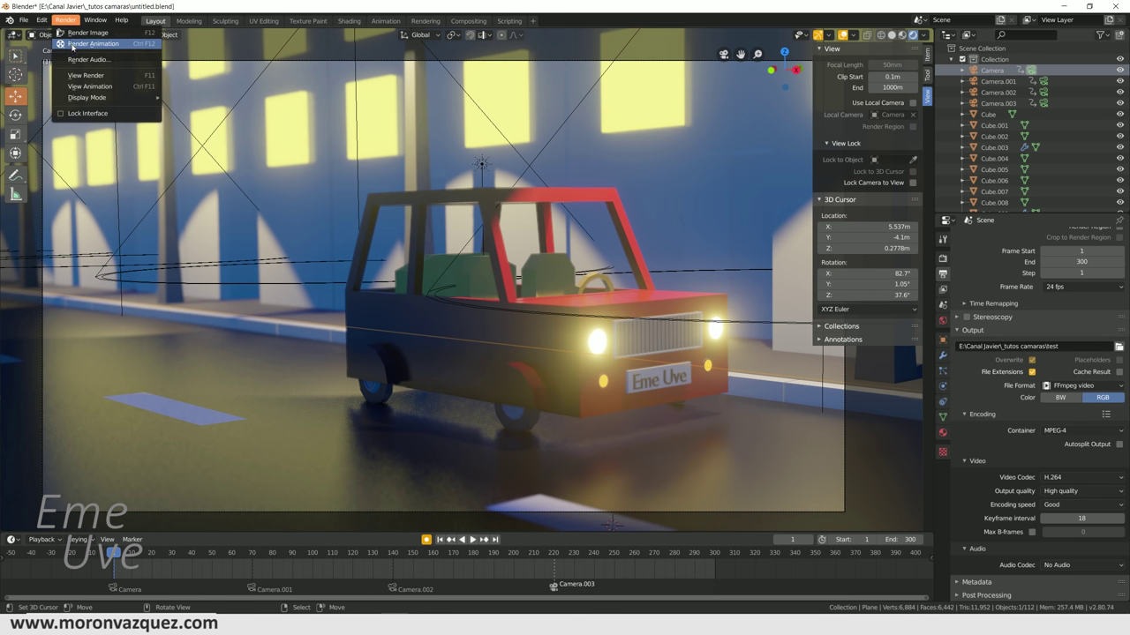
pyautogui.click(72, 44)
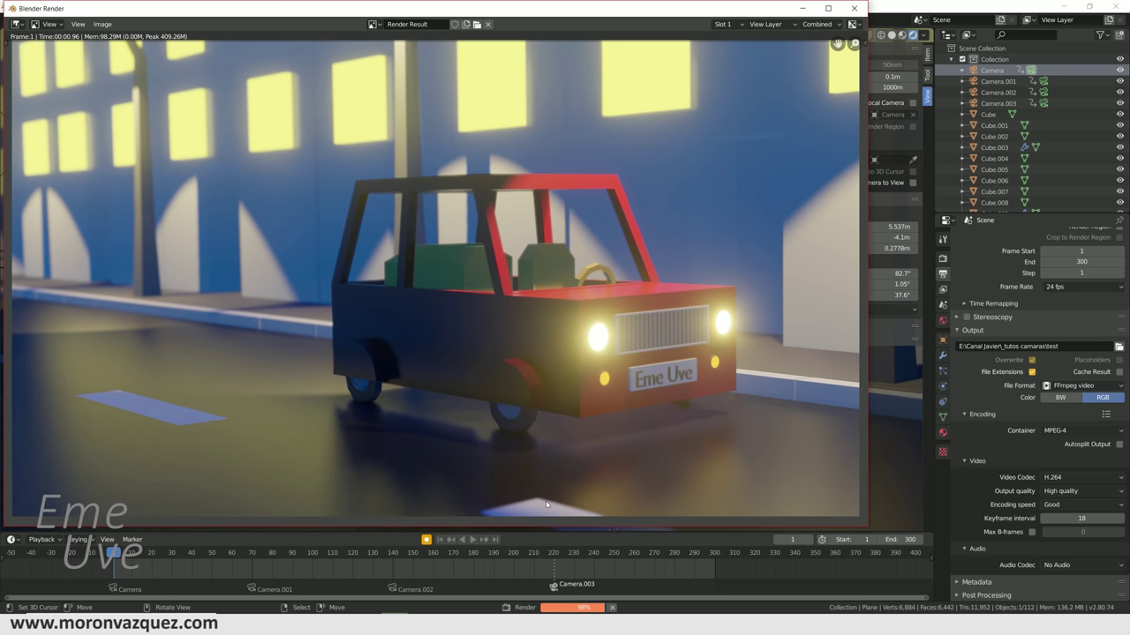